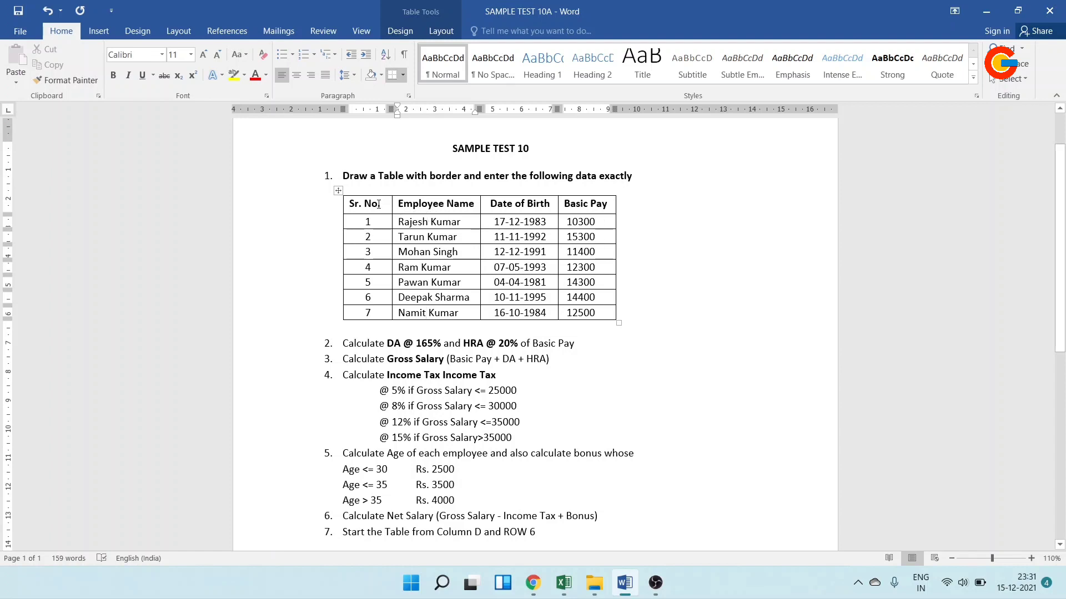
- Compare the exercise table and tasks in the Word document with the employee table on Sheet2 of the Excel workbook
drag(378, 205, 534, 305)
click(530, 300)
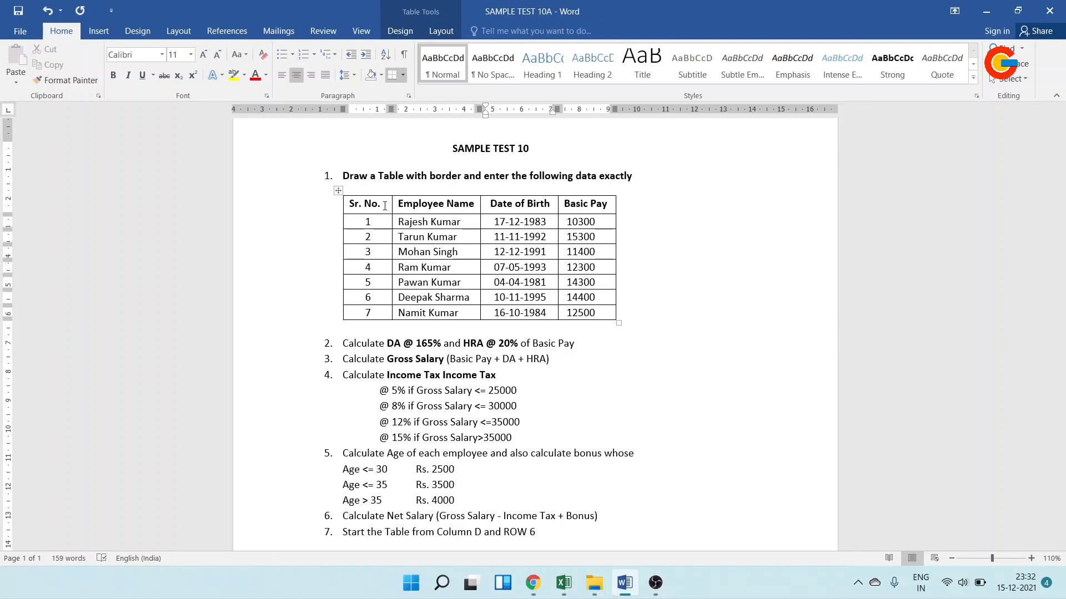
click(624, 584)
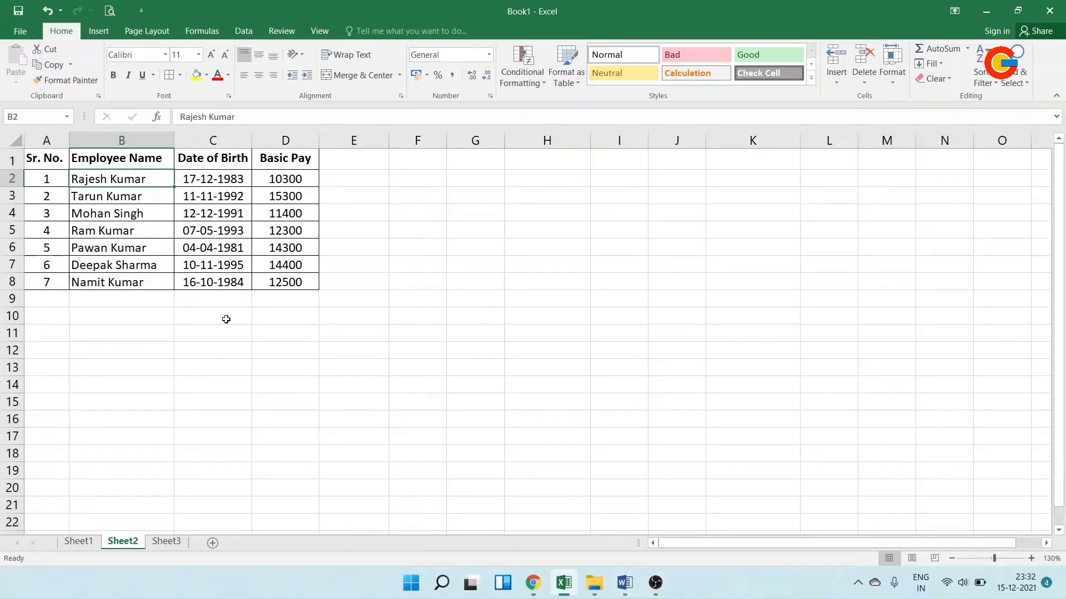
click(61, 158)
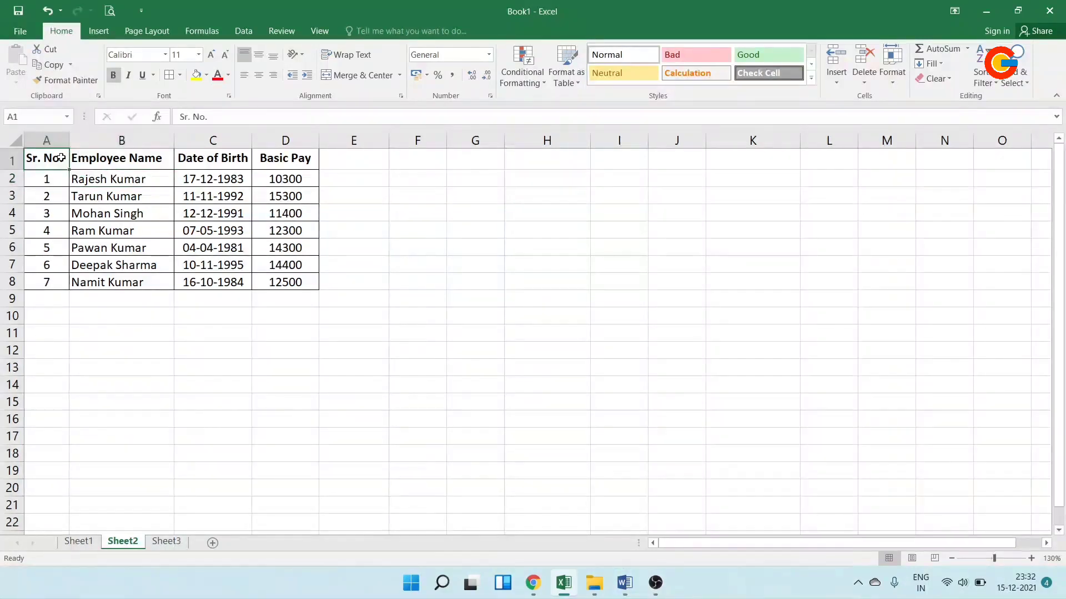
click(113, 165)
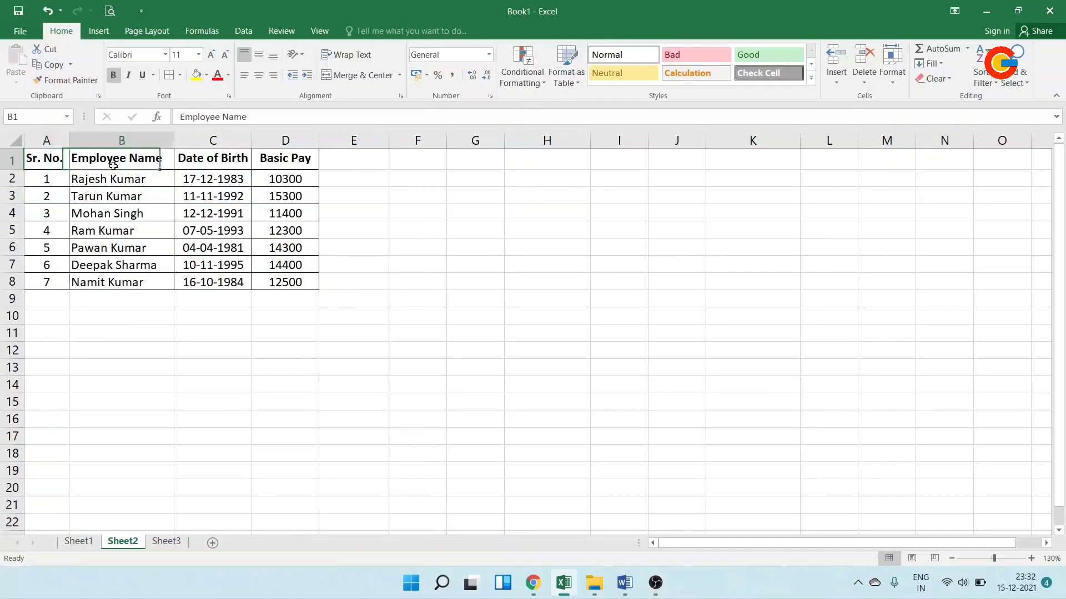
click(207, 167)
click(289, 164)
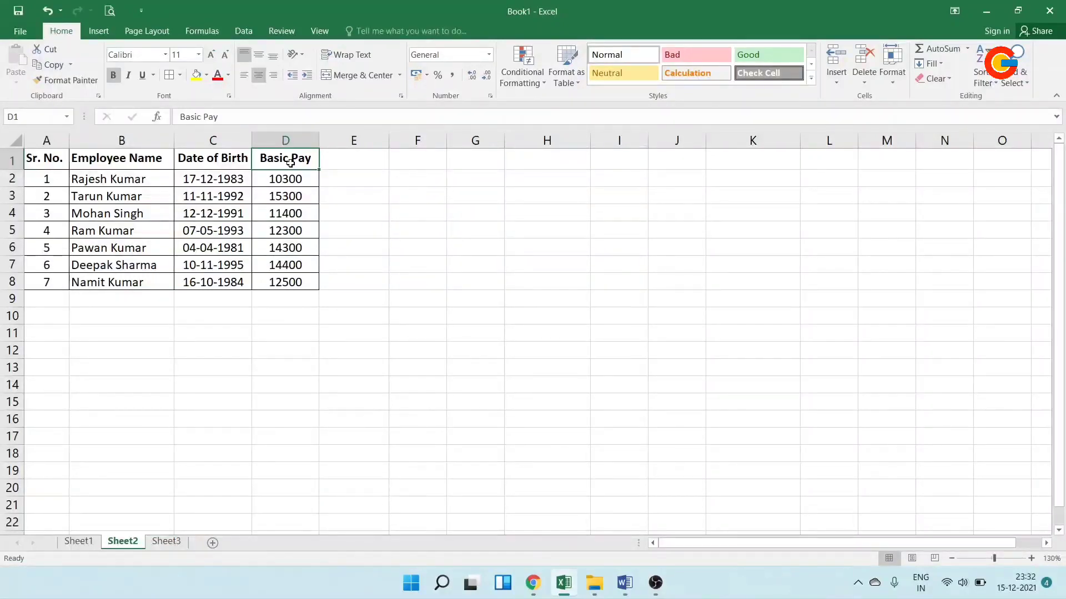
drag(43, 157, 46, 283)
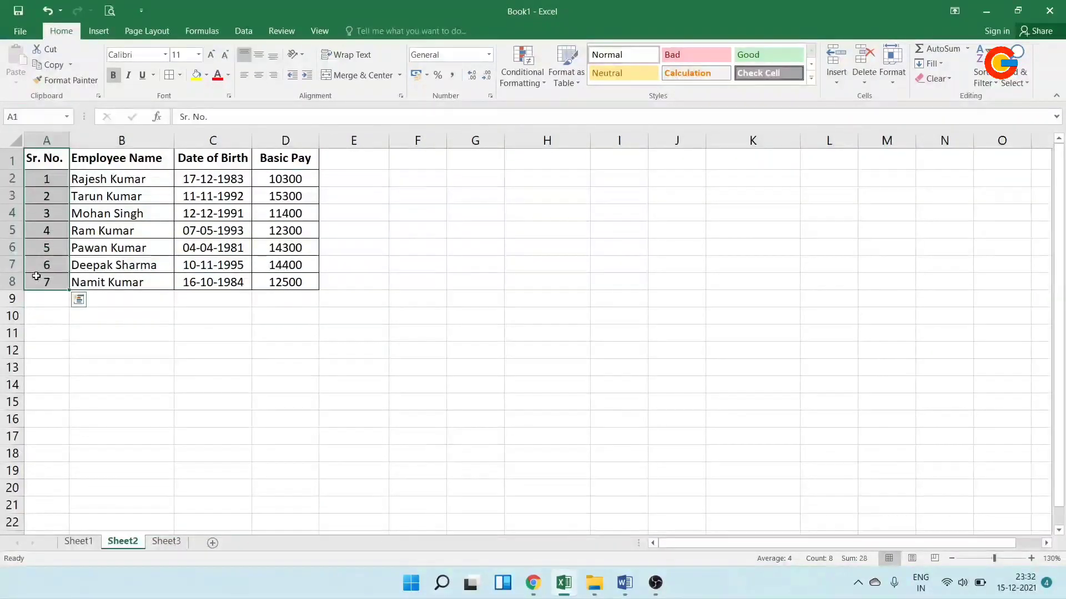
click(635, 583)
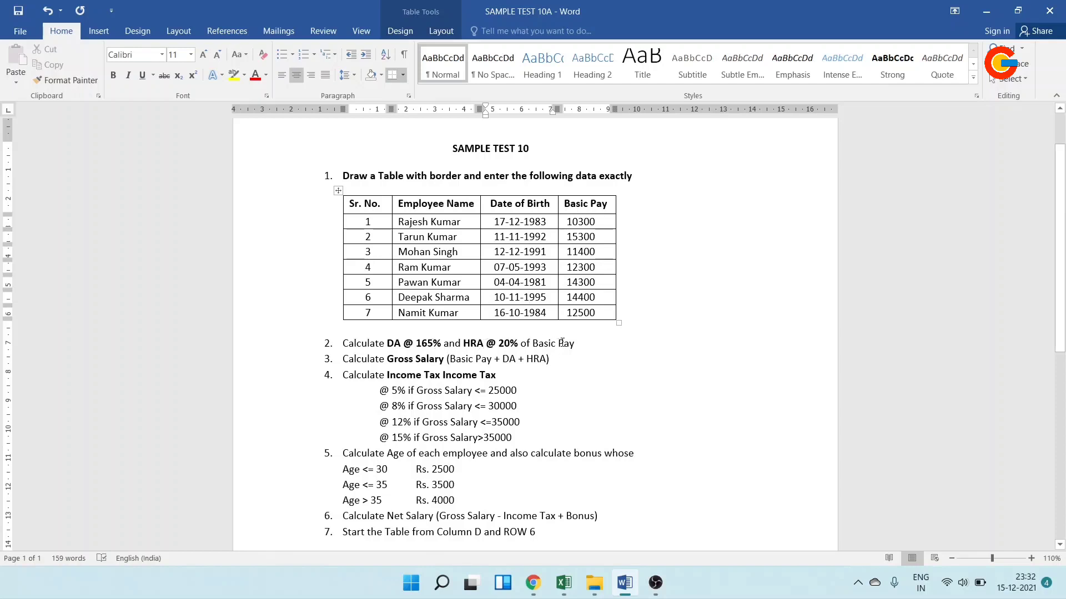
click(563, 582)
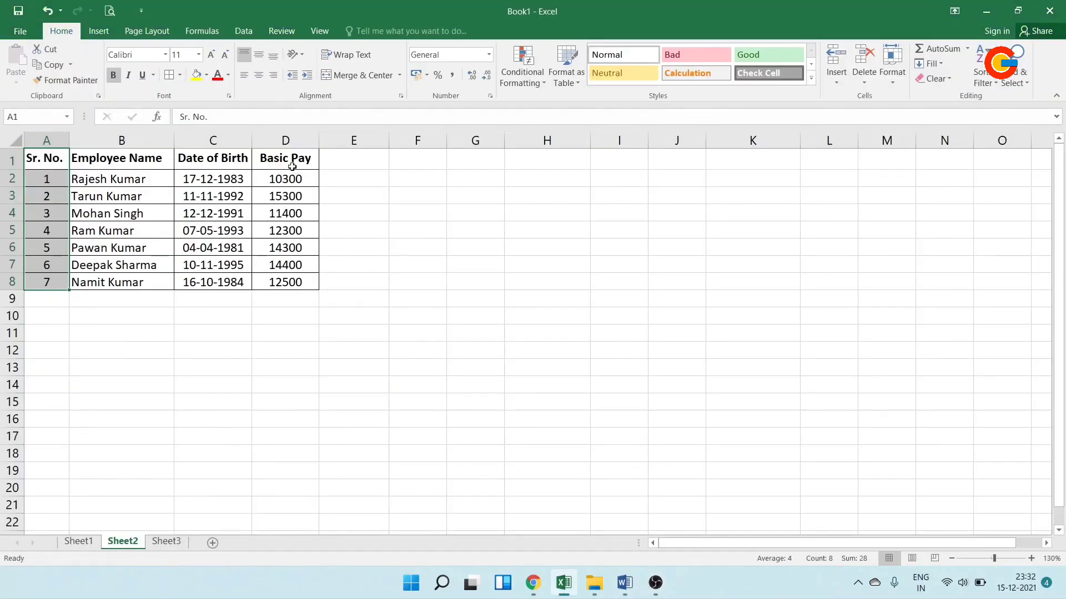
drag(292, 166, 298, 277)
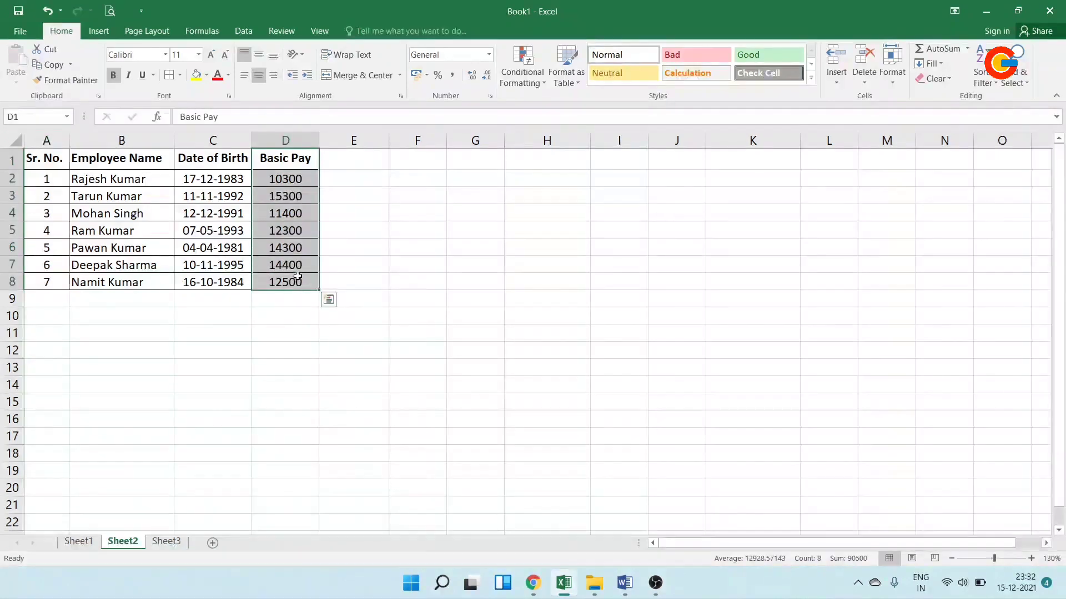
- Add the column headings "DA (165%)" in E1 and "HRA (20%)" in F1
click(357, 160)
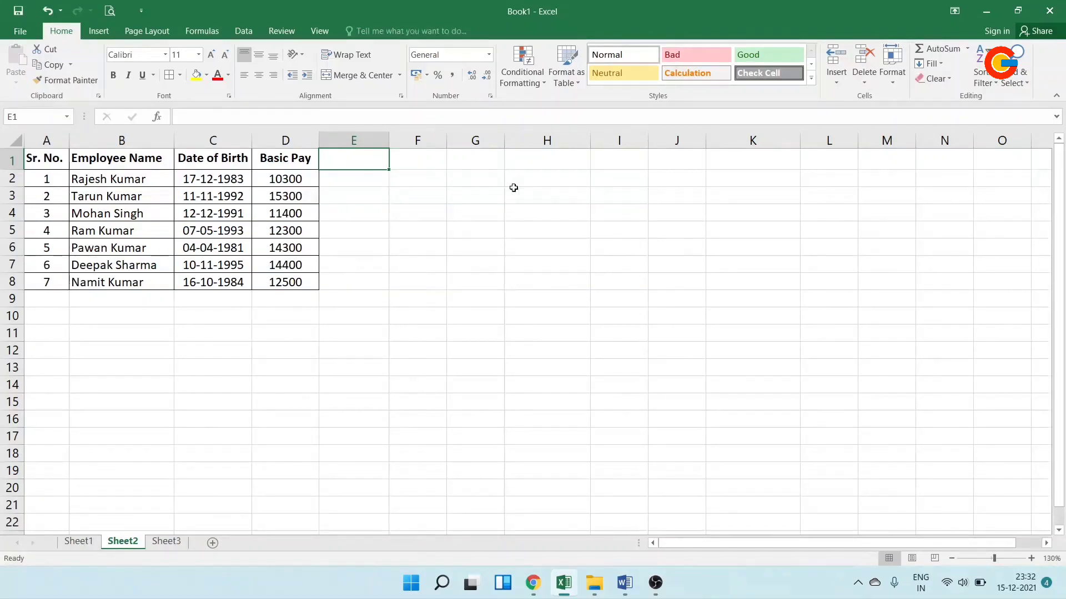
text(D)
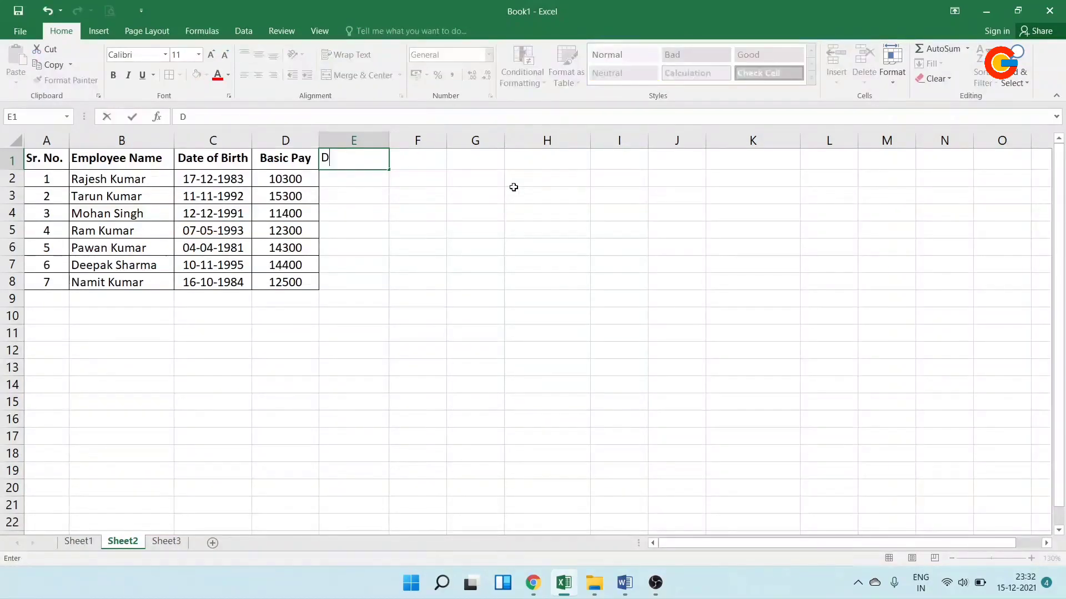
text(A (165%))
key(Return)
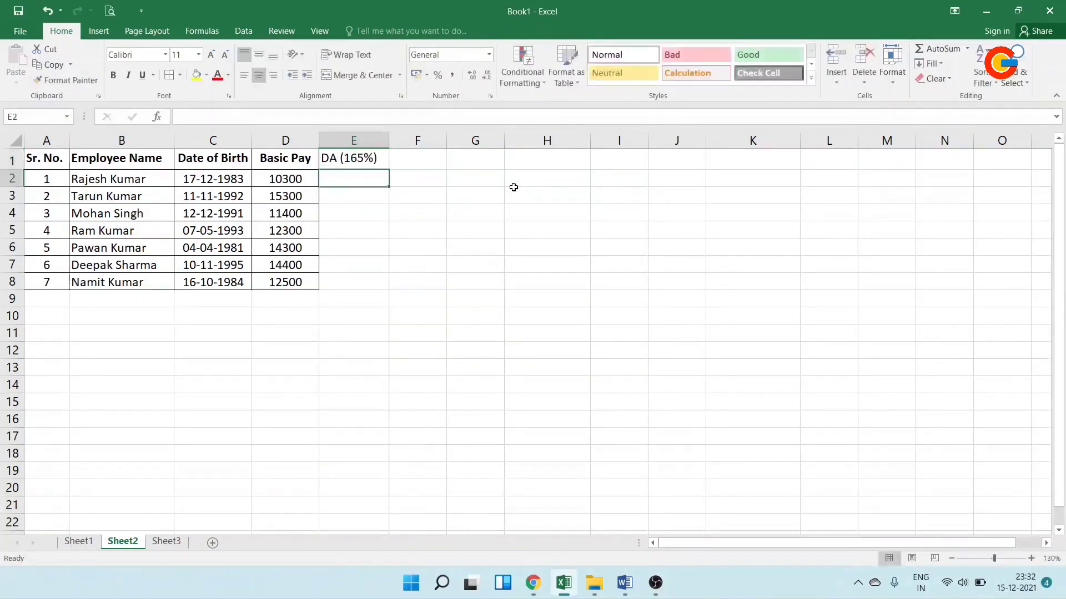
click(433, 159)
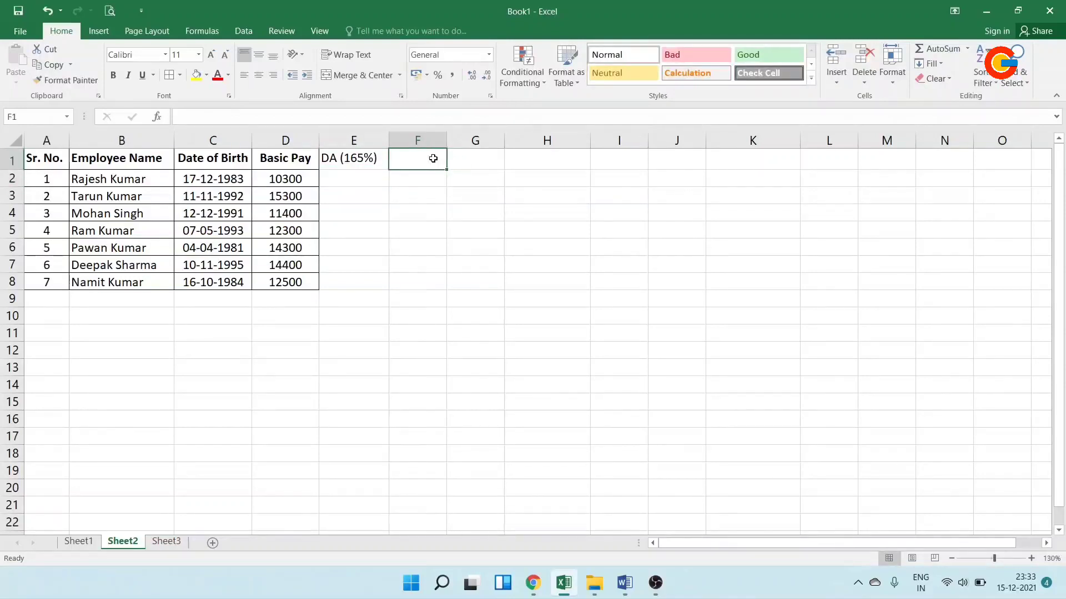
text(HRA)
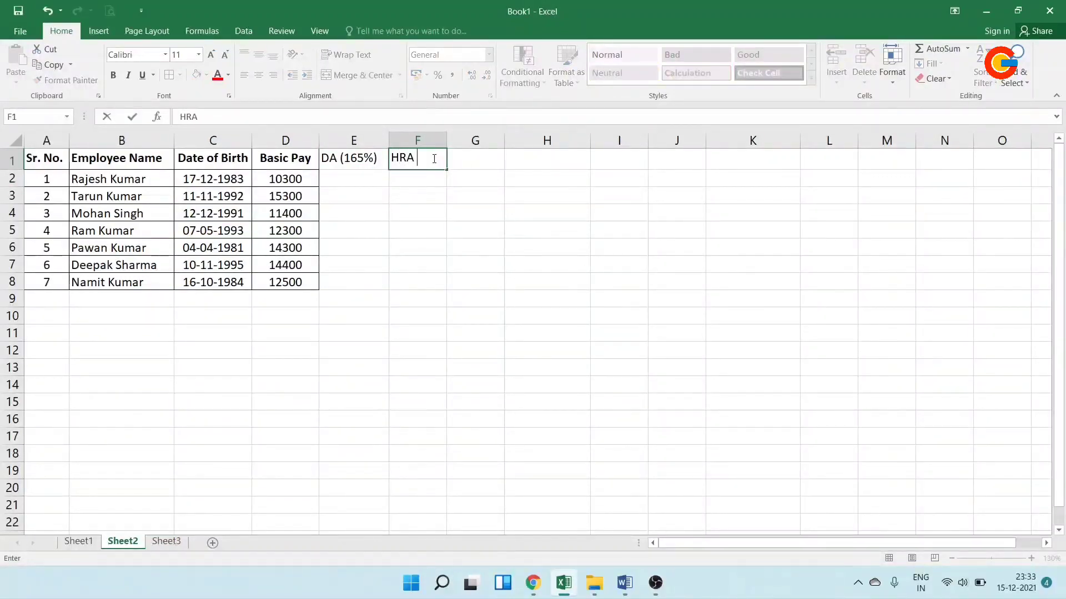
text( (20%))
key(Return)
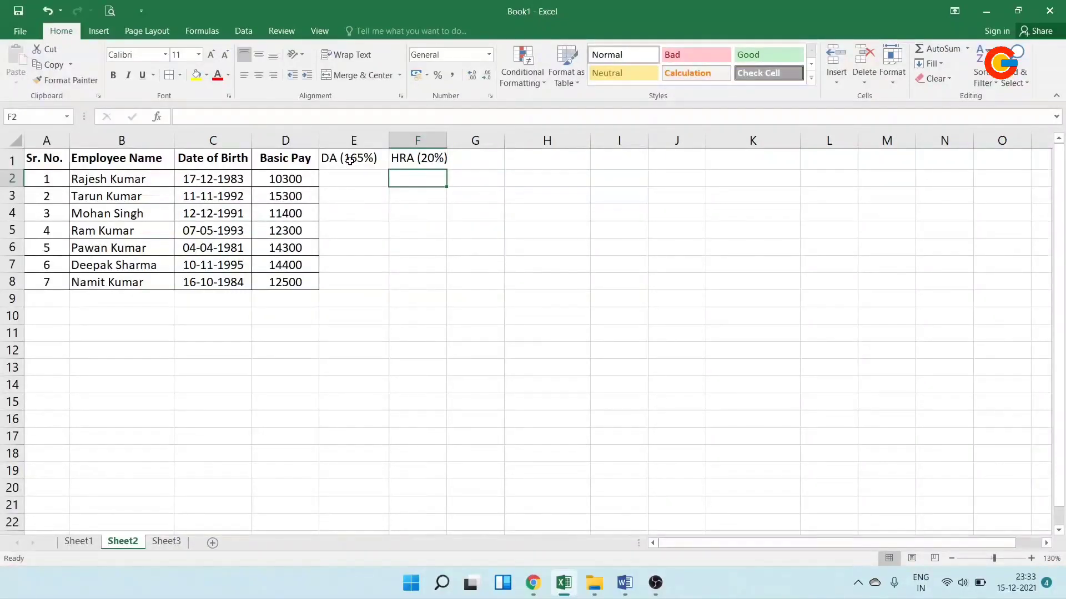
- Apply all borders to the new DA and HRA columns, range E1:F8
drag(349, 160, 395, 279)
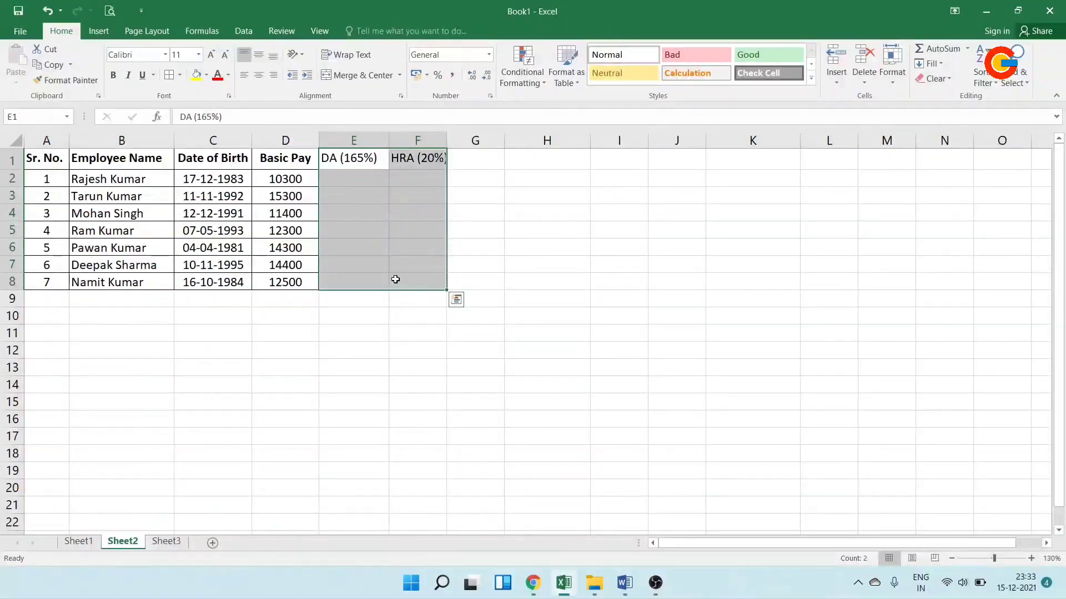
click(179, 76)
click(213, 194)
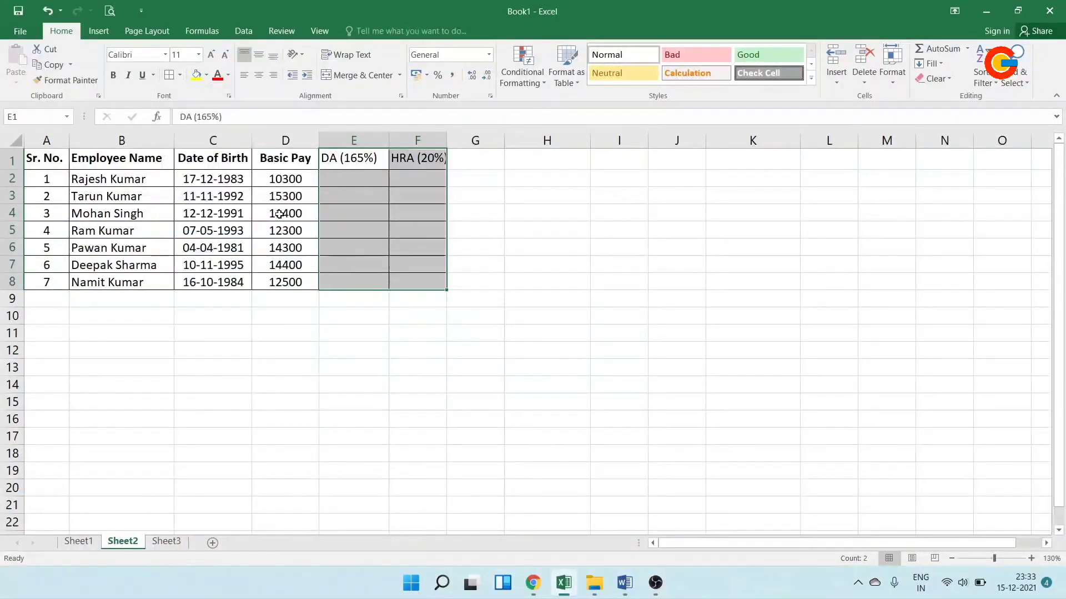
- Calculate DA in E2 with the formula =D2*165% and fill it down to E8
click(353, 178)
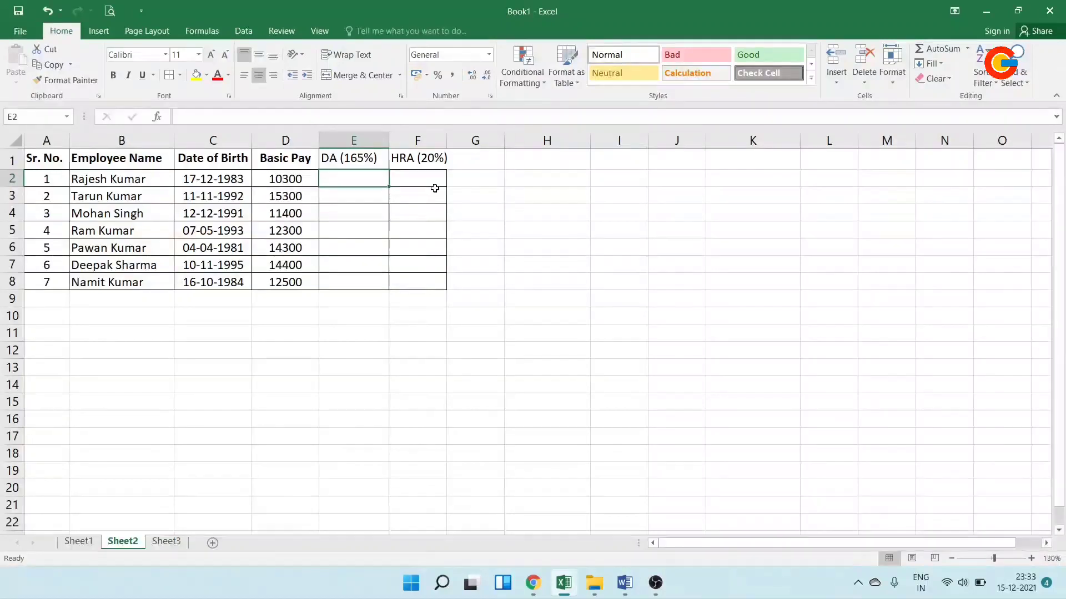
text(=)
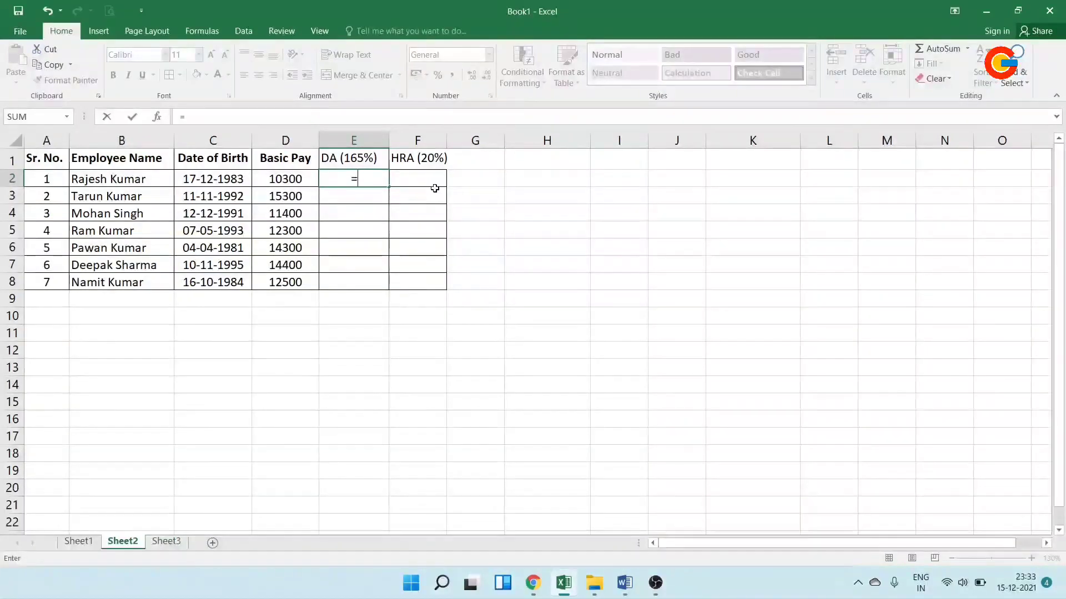
click(290, 177)
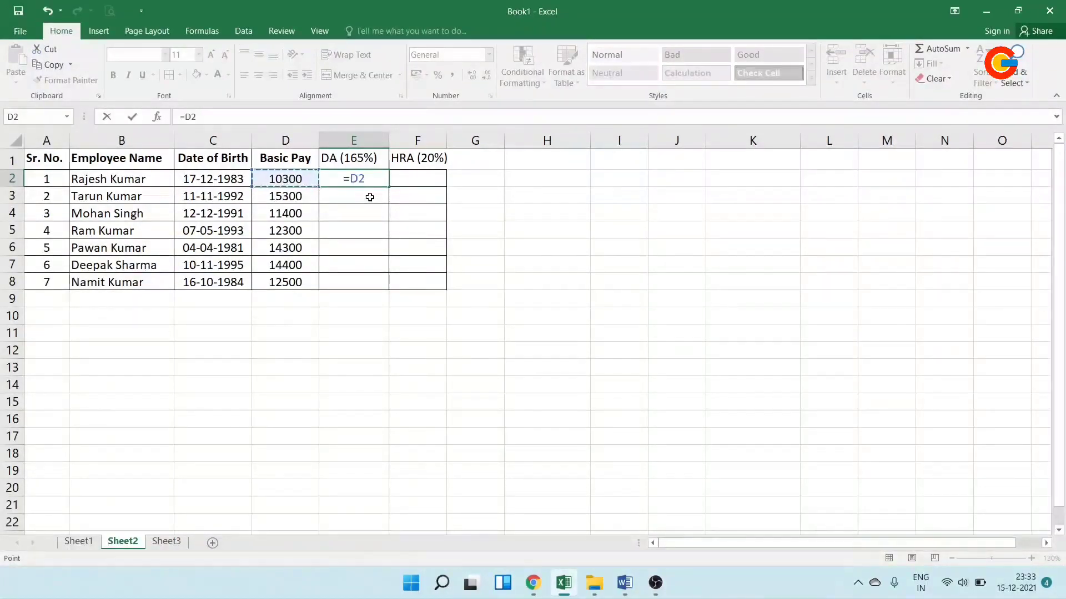
text(*16)
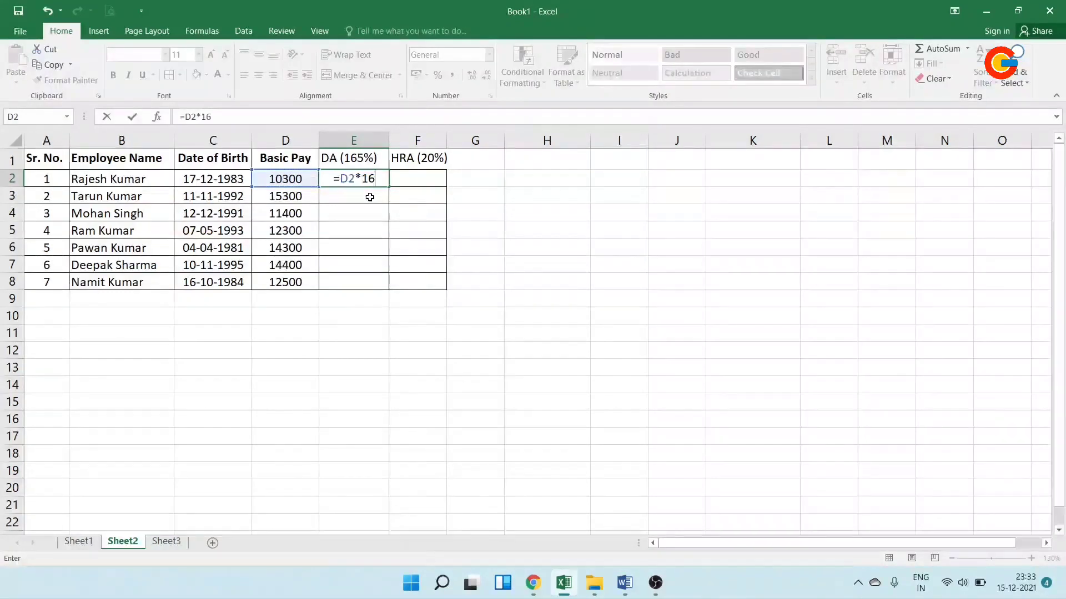
text(5%)
key(Return)
click(370, 179)
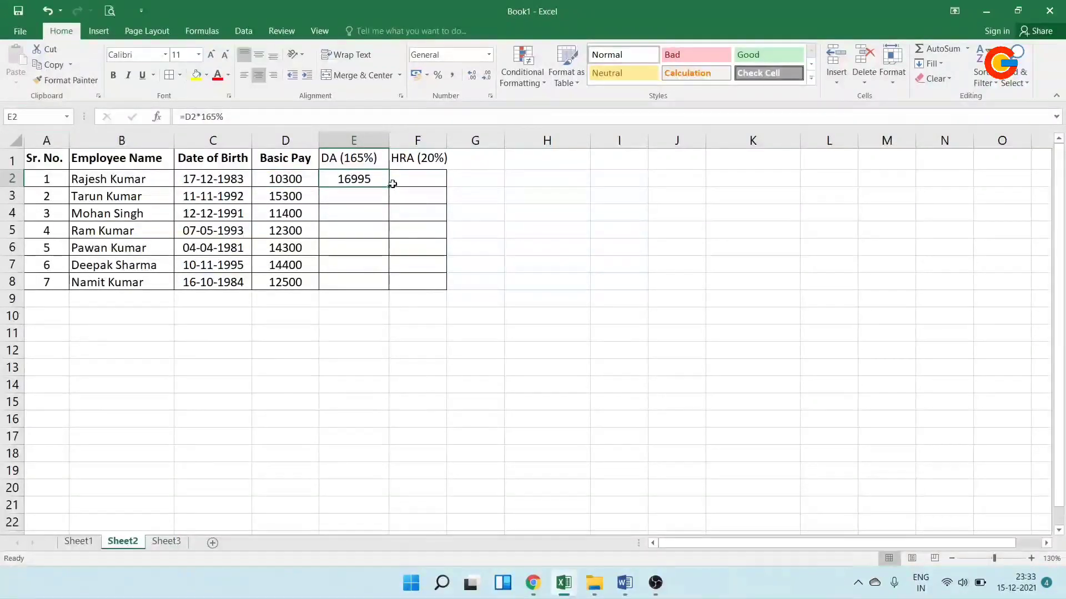
drag(391, 187, 371, 289)
click(357, 178)
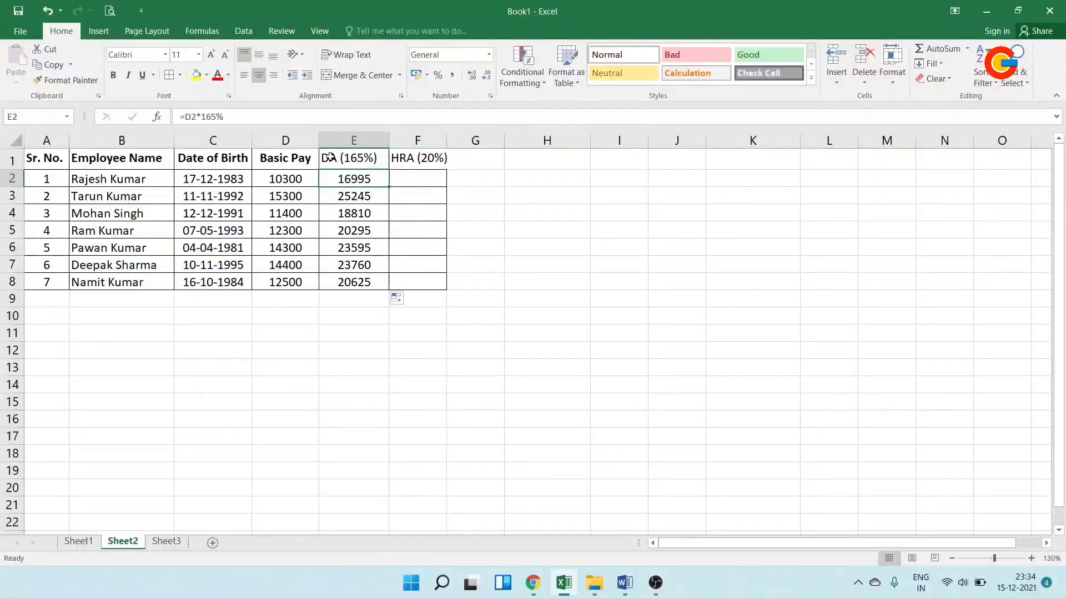
- Make the DA and HRA headings in E1:F1 bold
drag(332, 157, 401, 160)
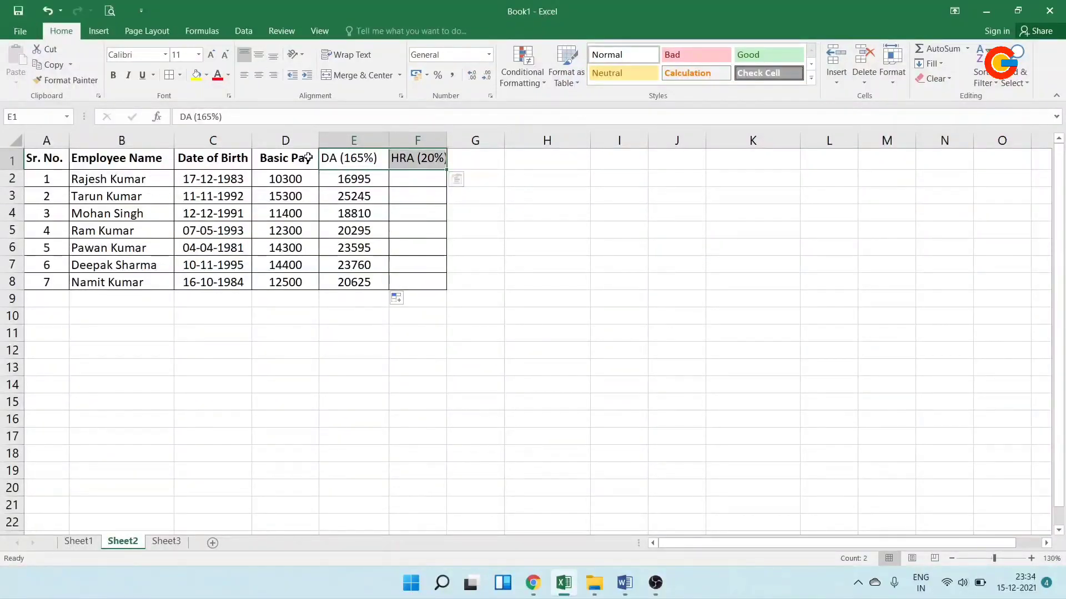
click(112, 75)
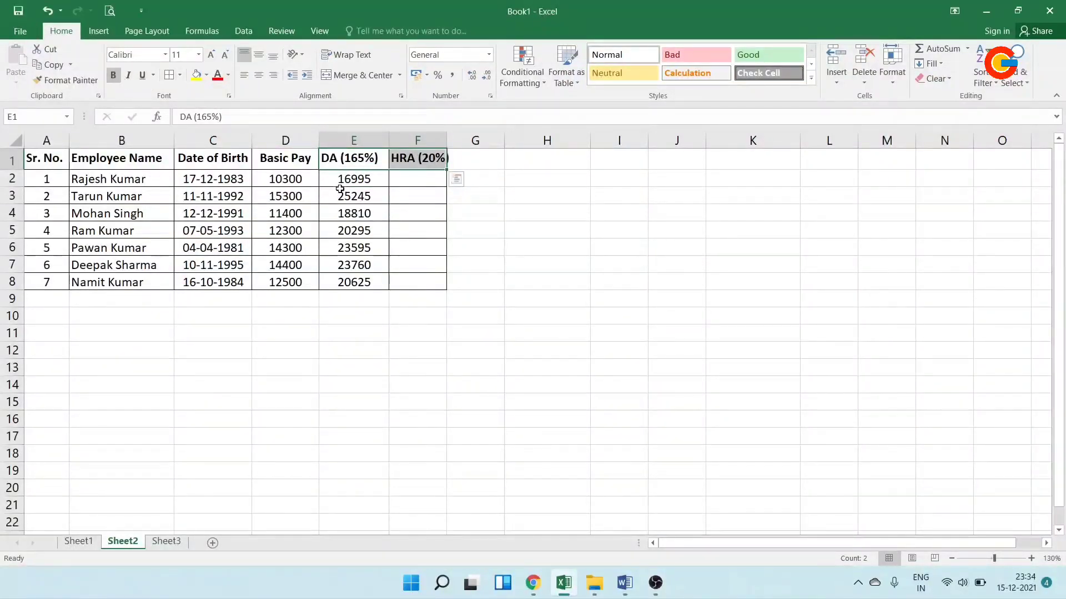
click(363, 180)
drag(367, 179, 345, 280)
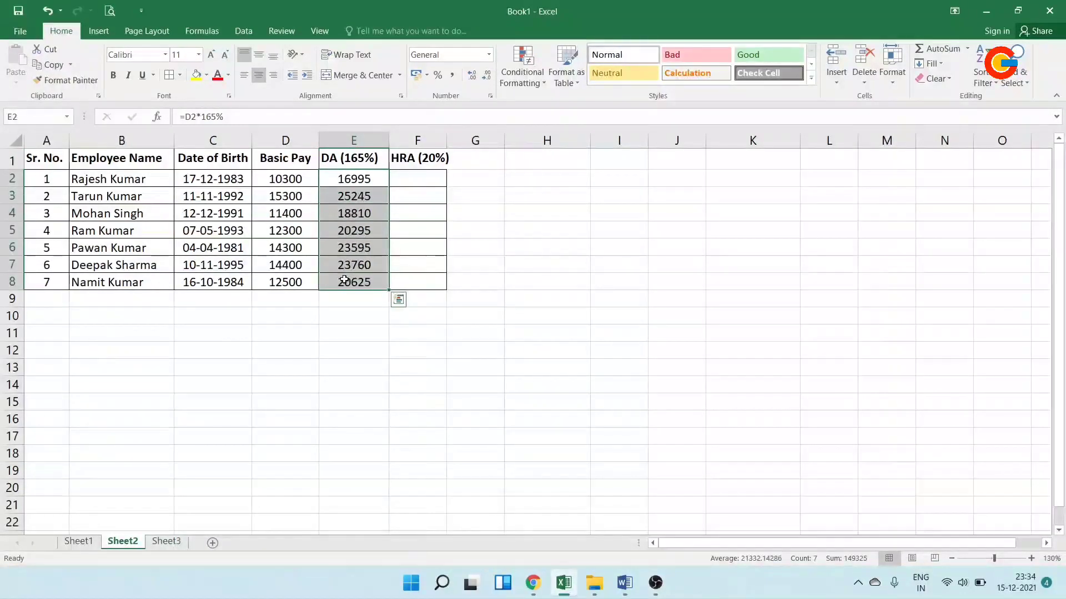
- Calculate HRA in F2 with the formula =D2*20% and fill it down to F8
click(409, 181)
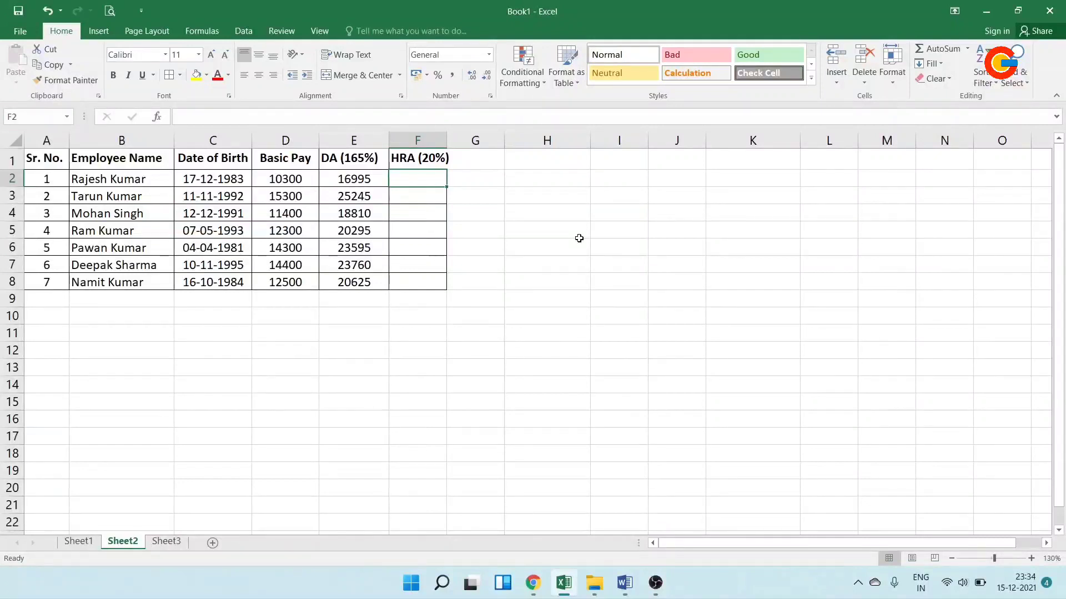
text(=)
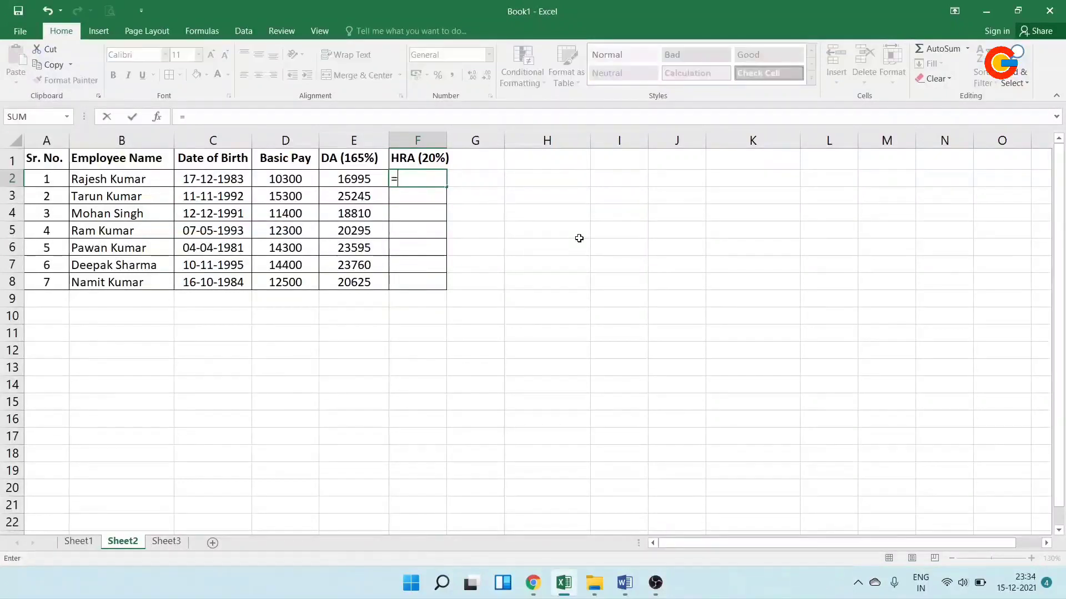
click(311, 178)
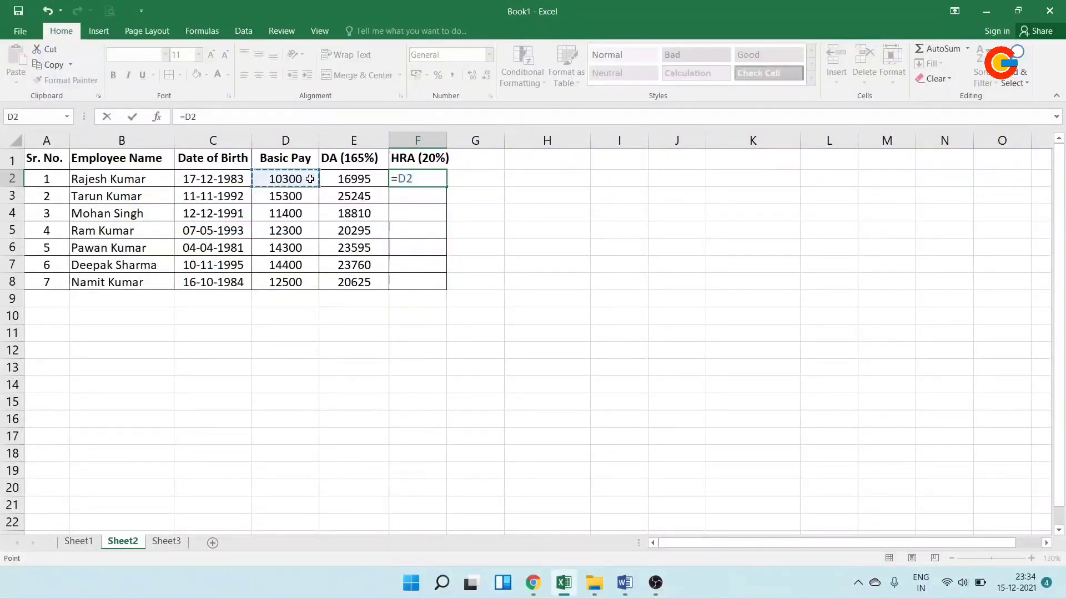
text(*20)
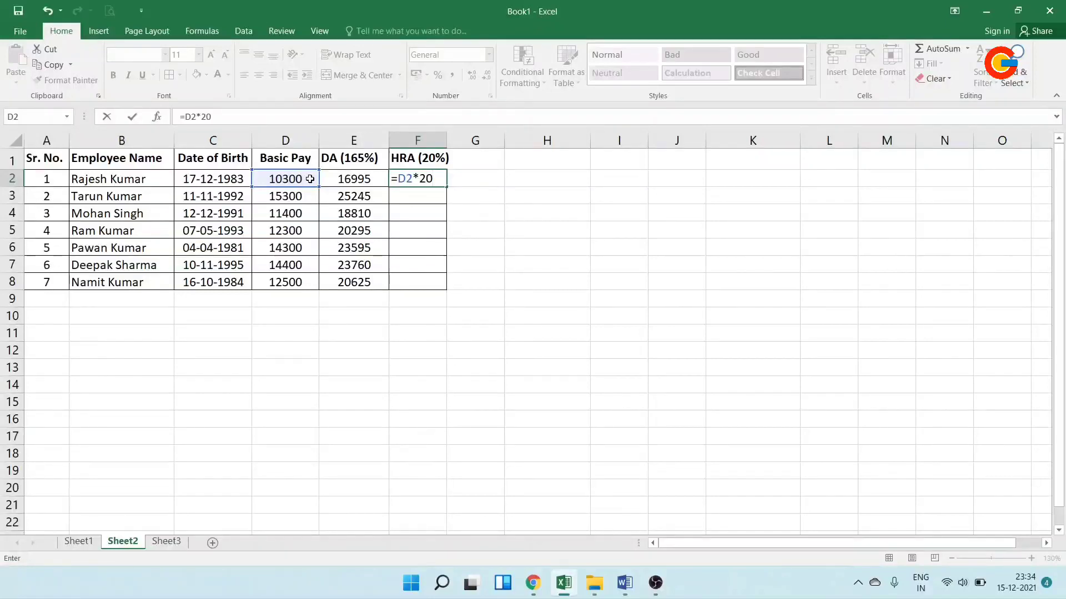
text(%)
key(Return)
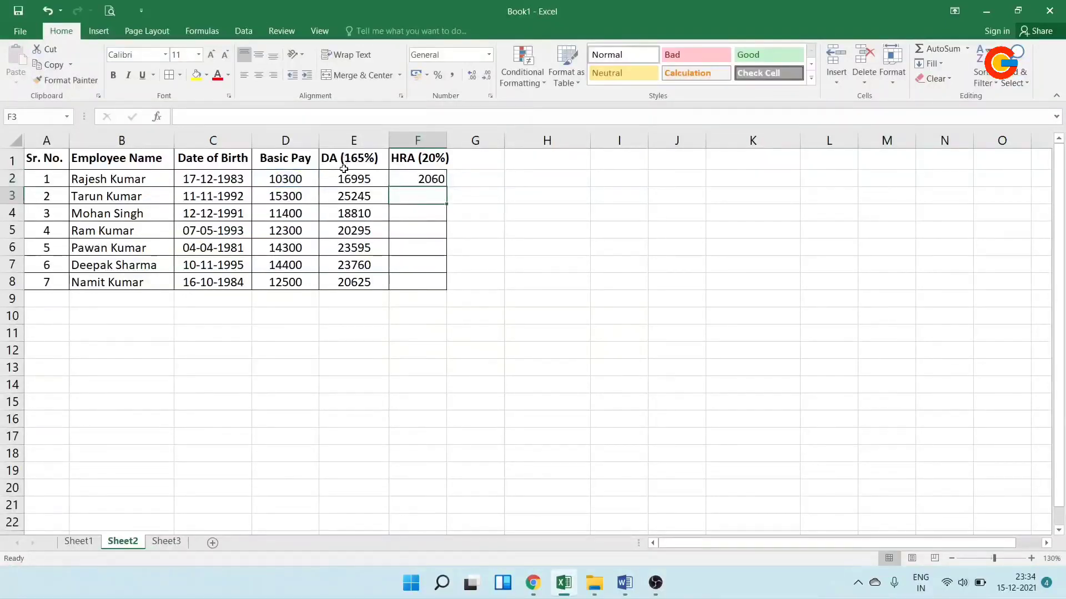
click(411, 176)
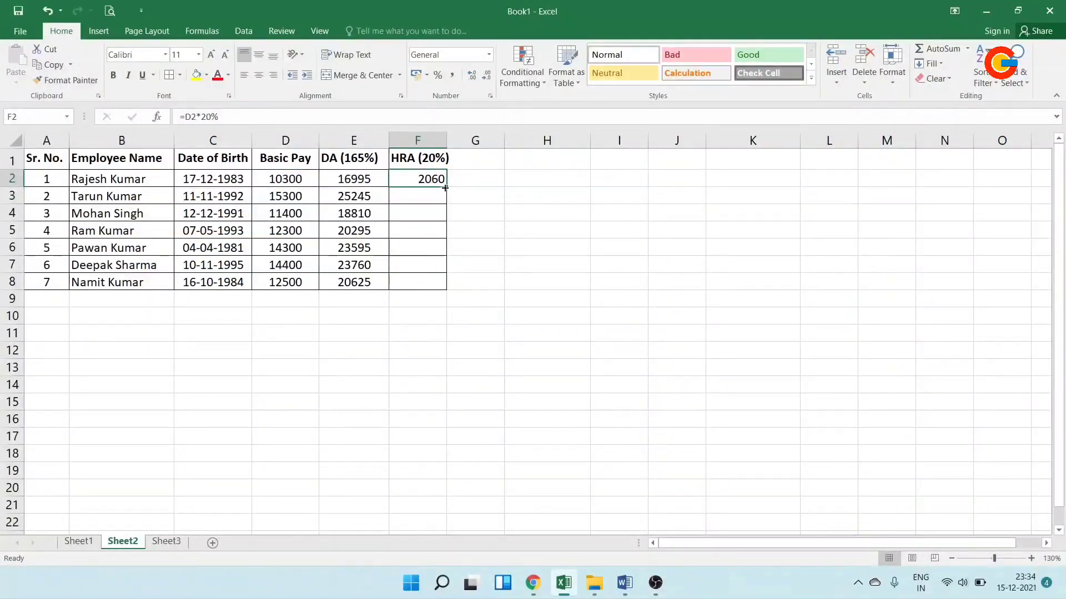
drag(446, 188, 419, 286)
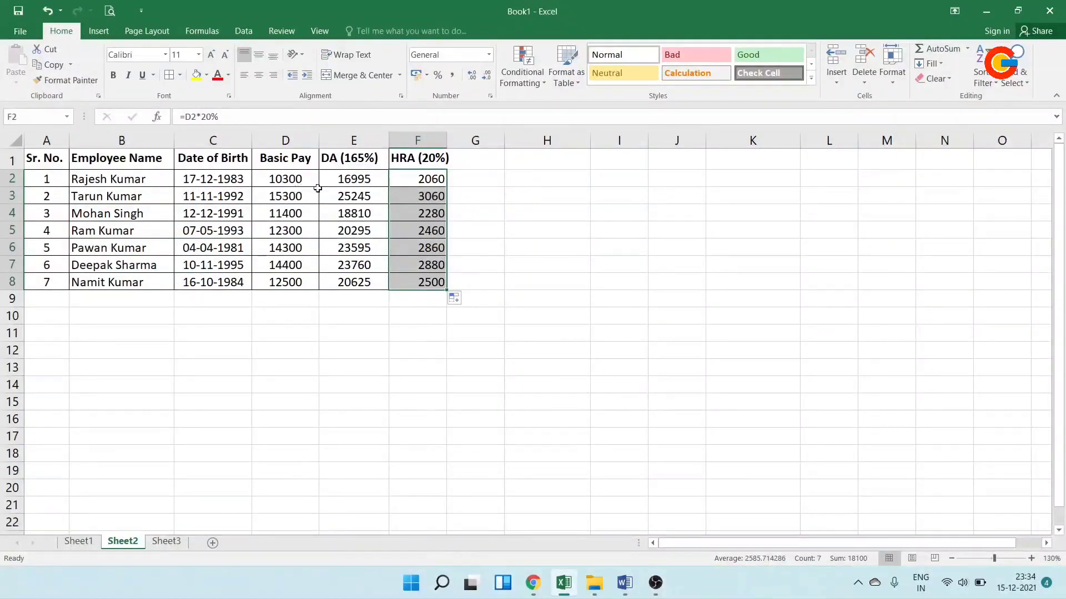
drag(411, 178, 411, 283)
click(395, 313)
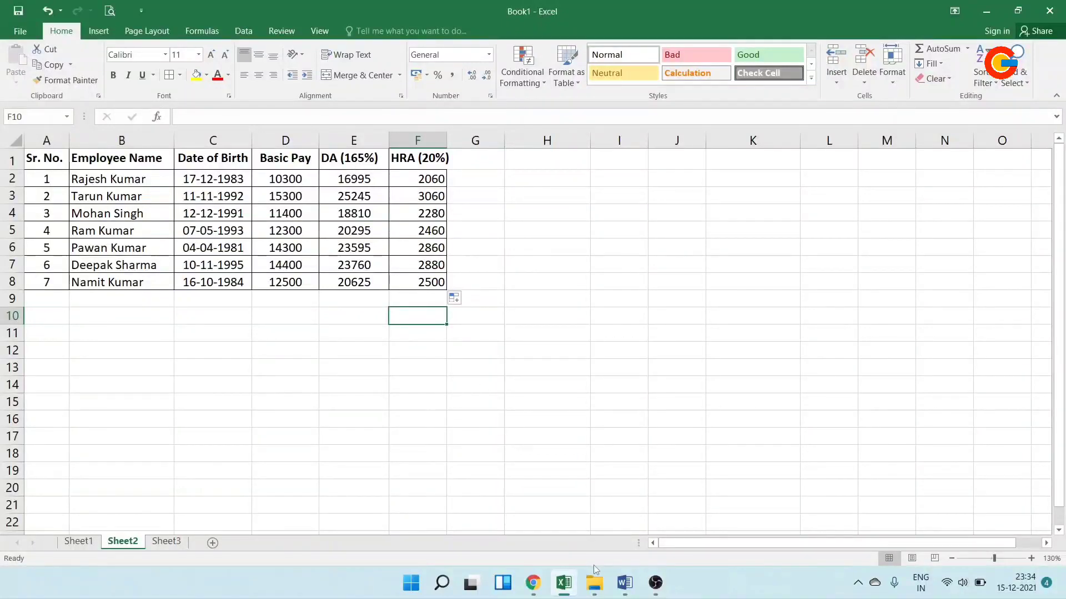
- Check the gross salary rule in the Word test document, and enter the heading Gross Salary in G1 of the Excel sheet
click(632, 587)
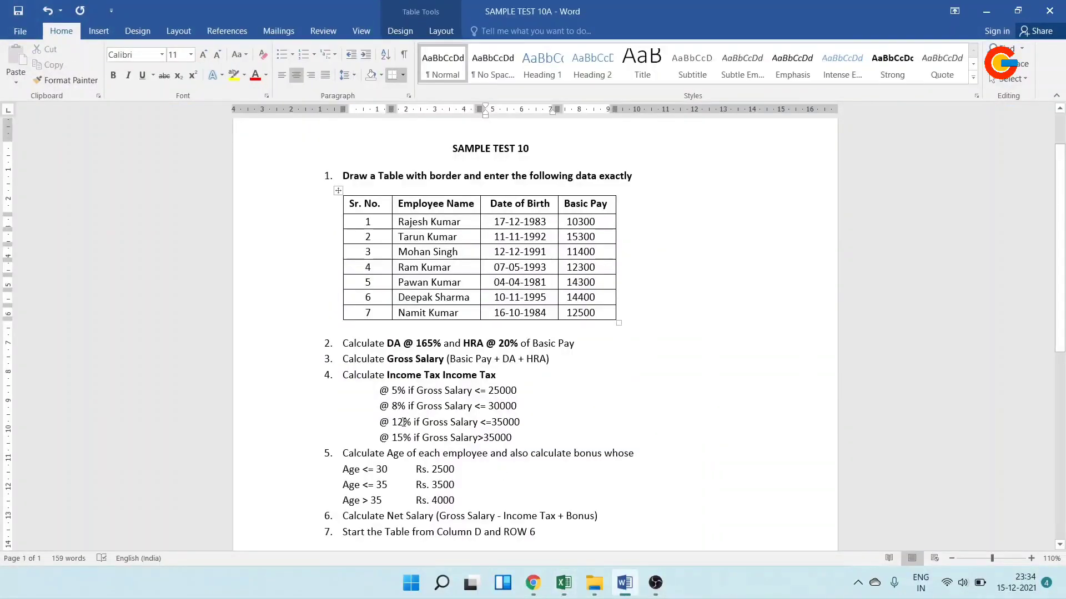
click(466, 359)
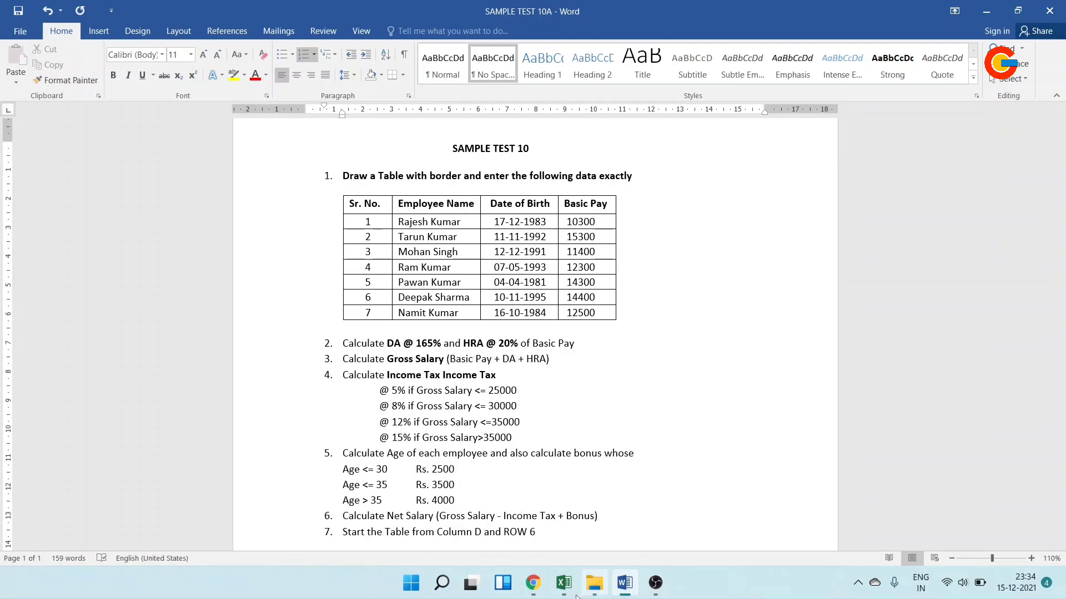
click(563, 583)
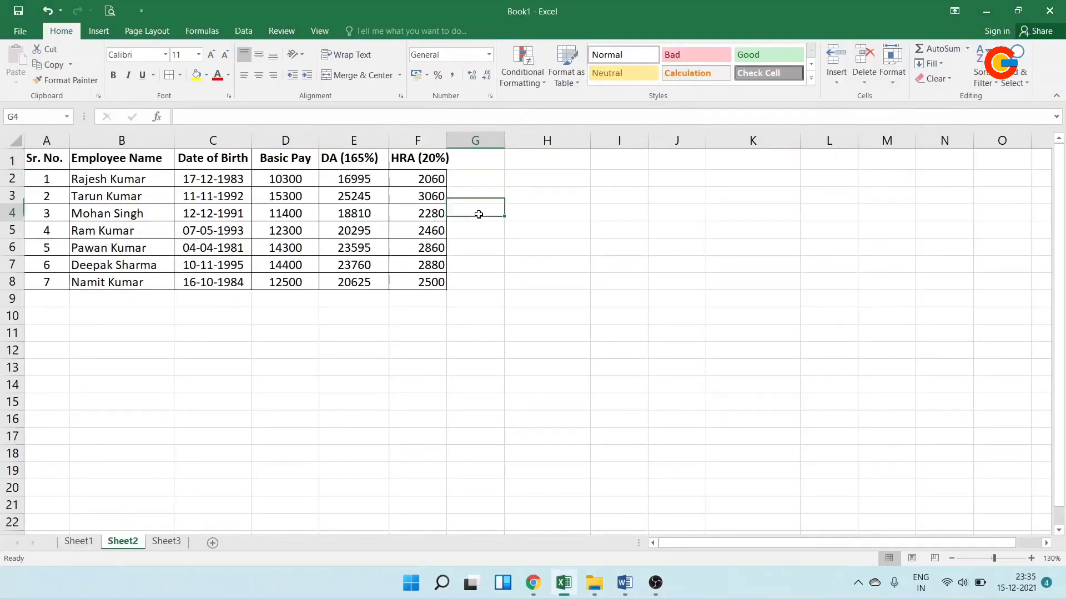
click(491, 151)
text(Gro)
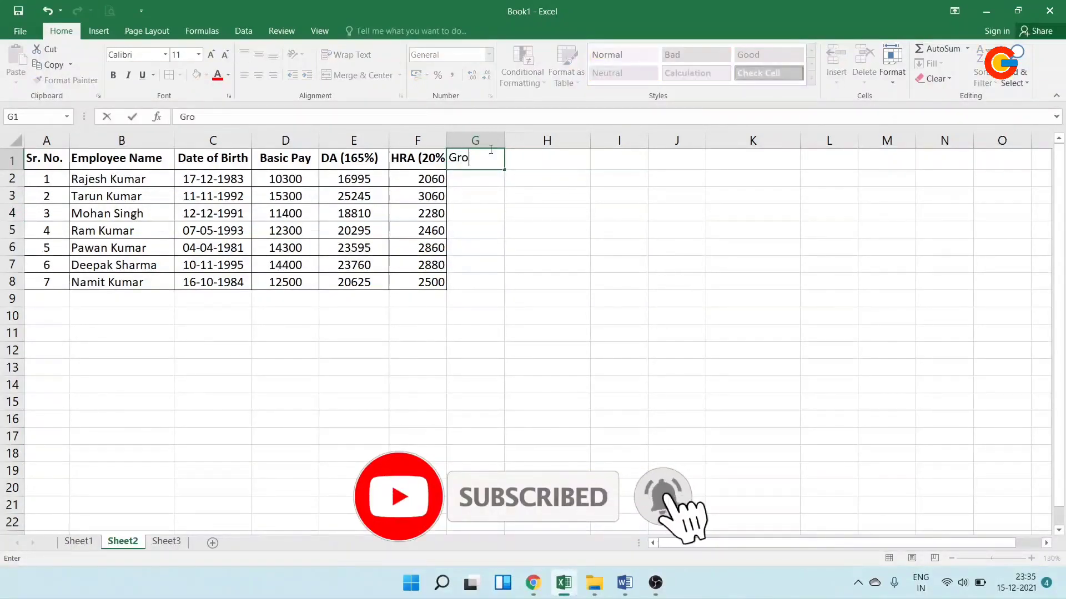
text(ss Salary)
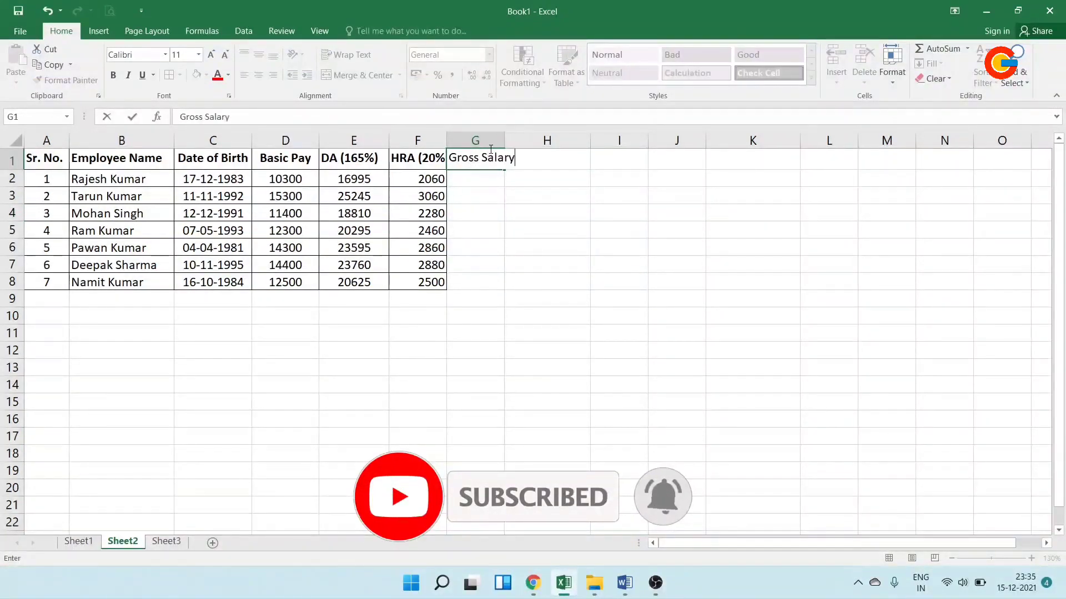
key(Return)
- Apply all borders to G1:G8 and widen columns G and F to fit their headings
drag(473, 160, 459, 281)
click(172, 75)
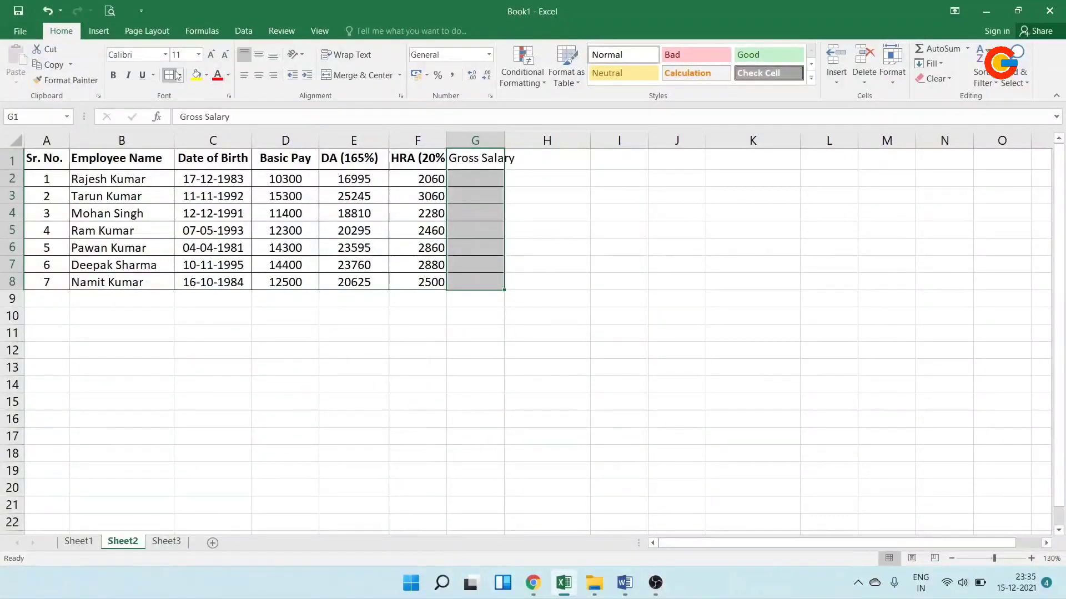
click(476, 159)
drag(504, 140, 516, 145)
drag(446, 138, 450, 138)
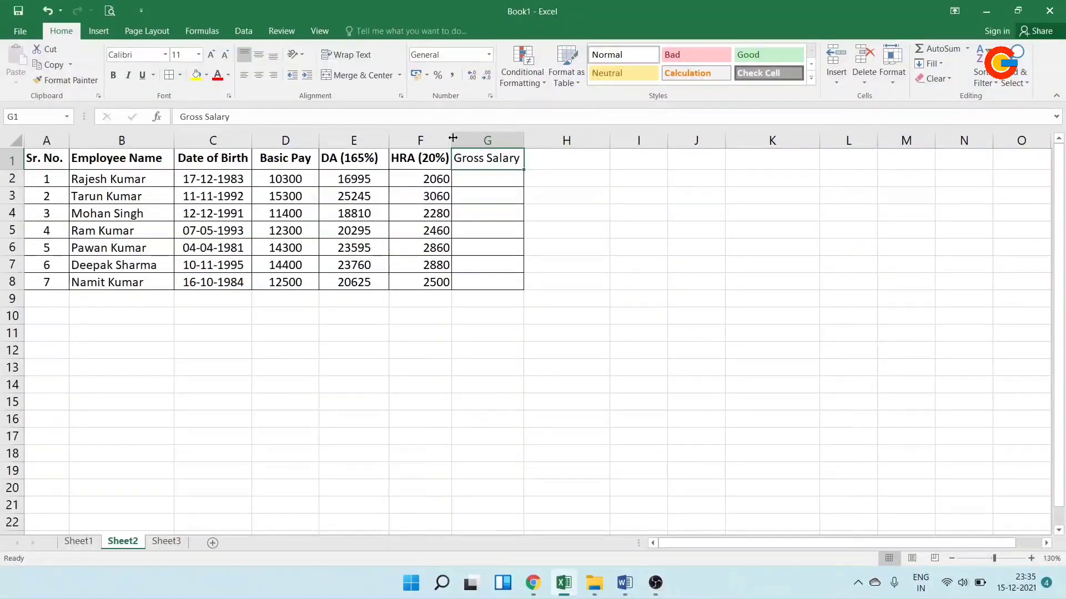
- Make the Gross Salary heading in G1 bold
click(468, 178)
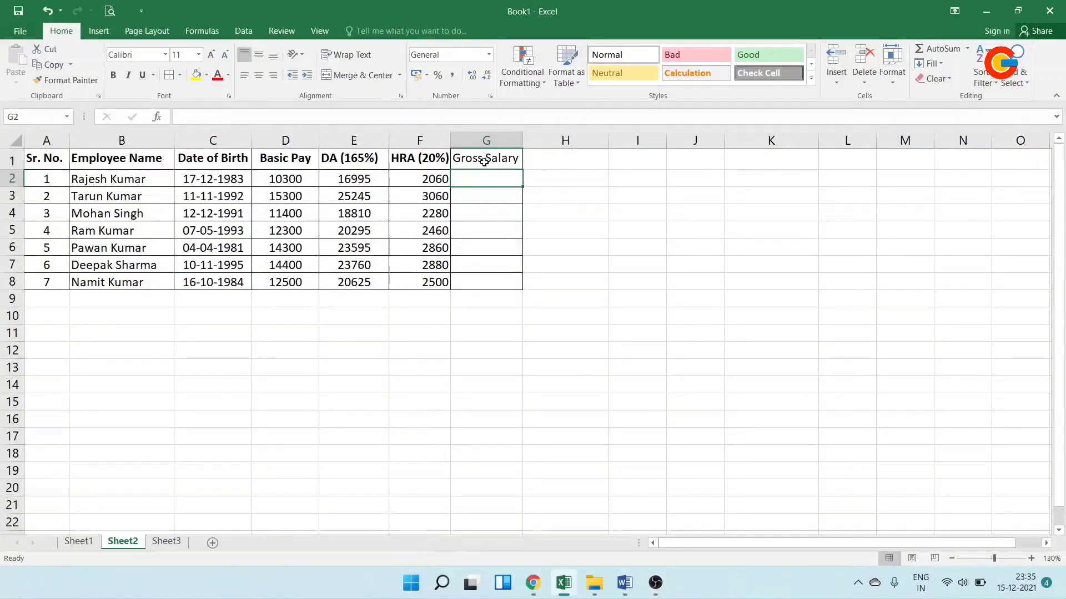
click(483, 161)
click(113, 74)
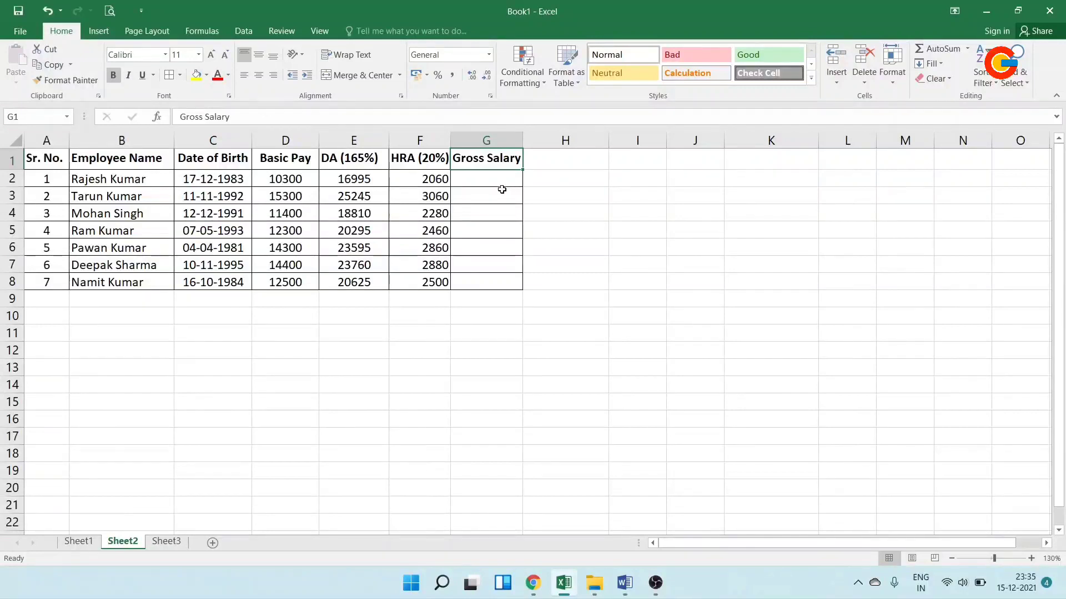
- Calculate gross salary in G2 with the formula =D2+E2+F2 and fill it down to G8
key(Return)
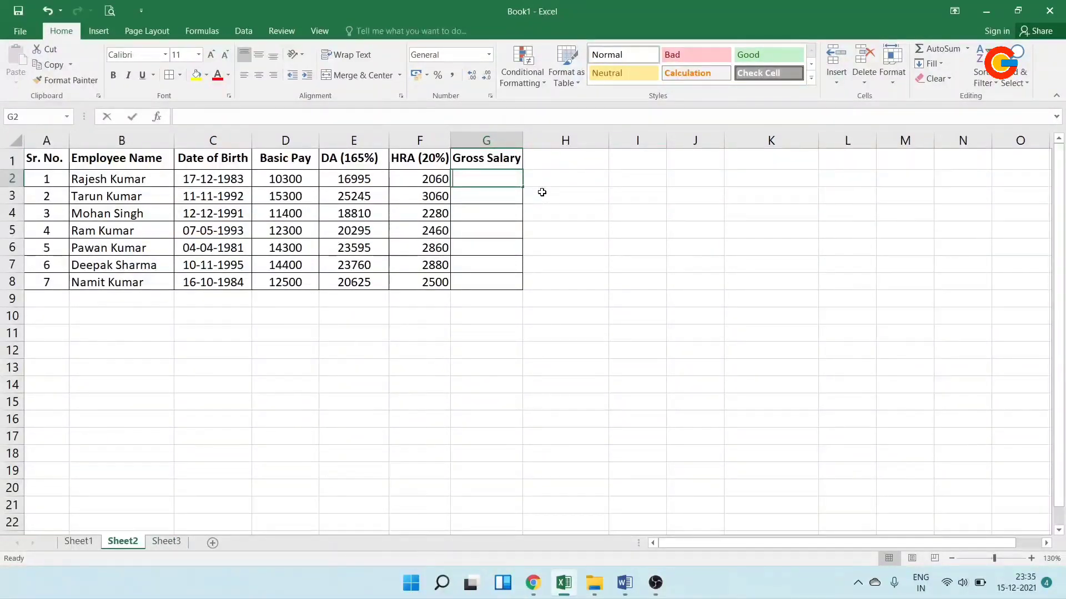
text(=)
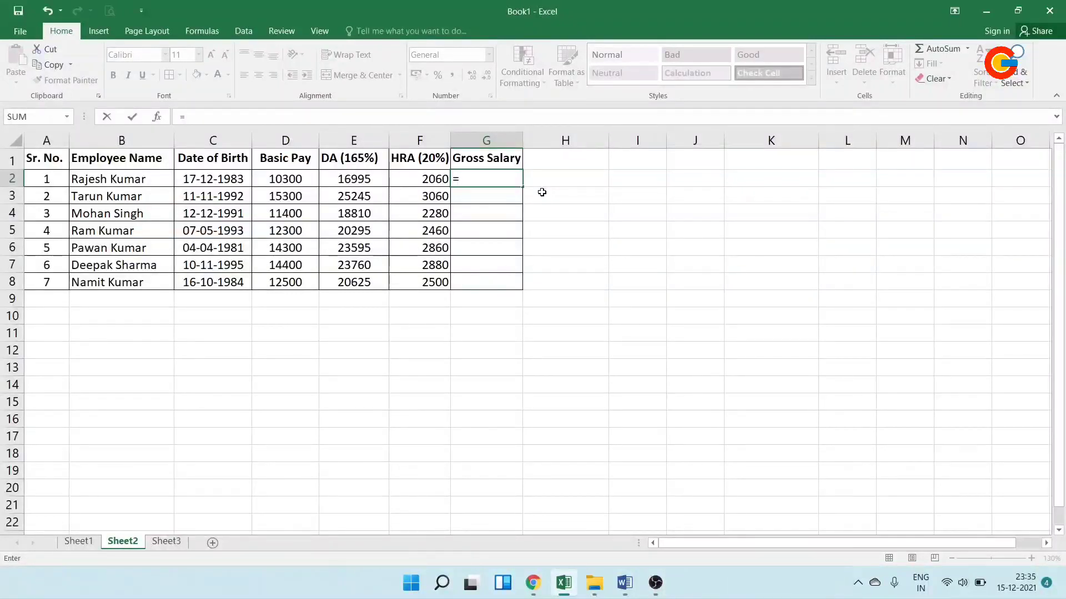
click(285, 179)
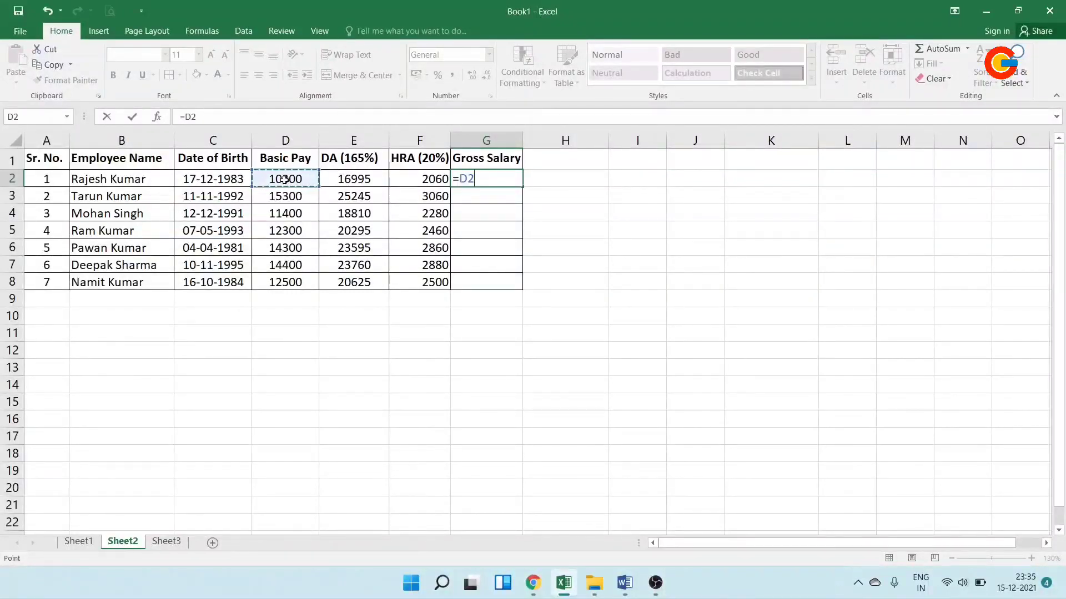
text(+)
click(355, 179)
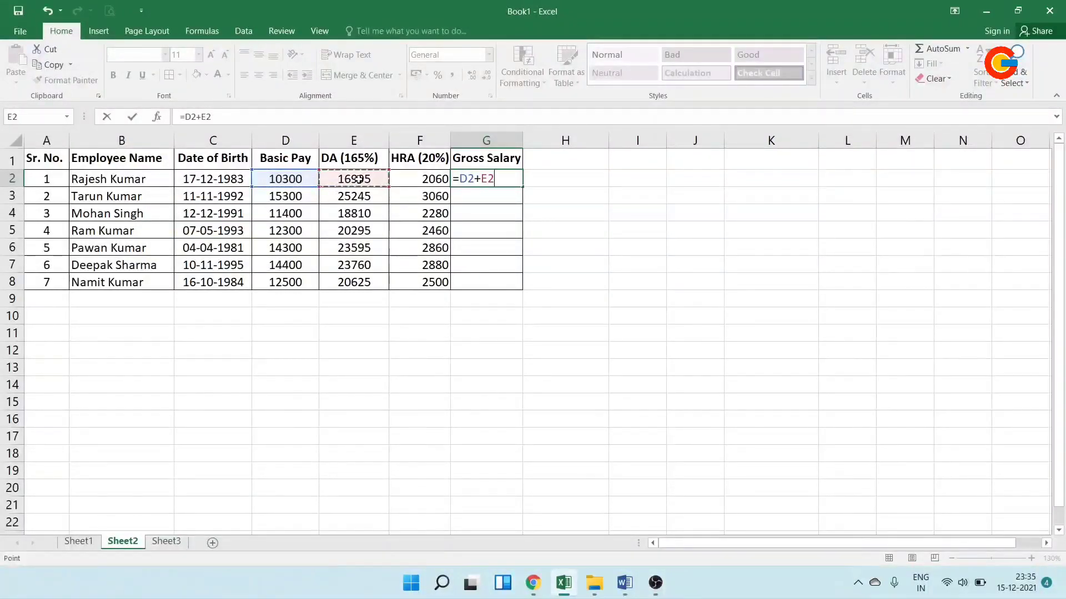
text(+)
click(409, 174)
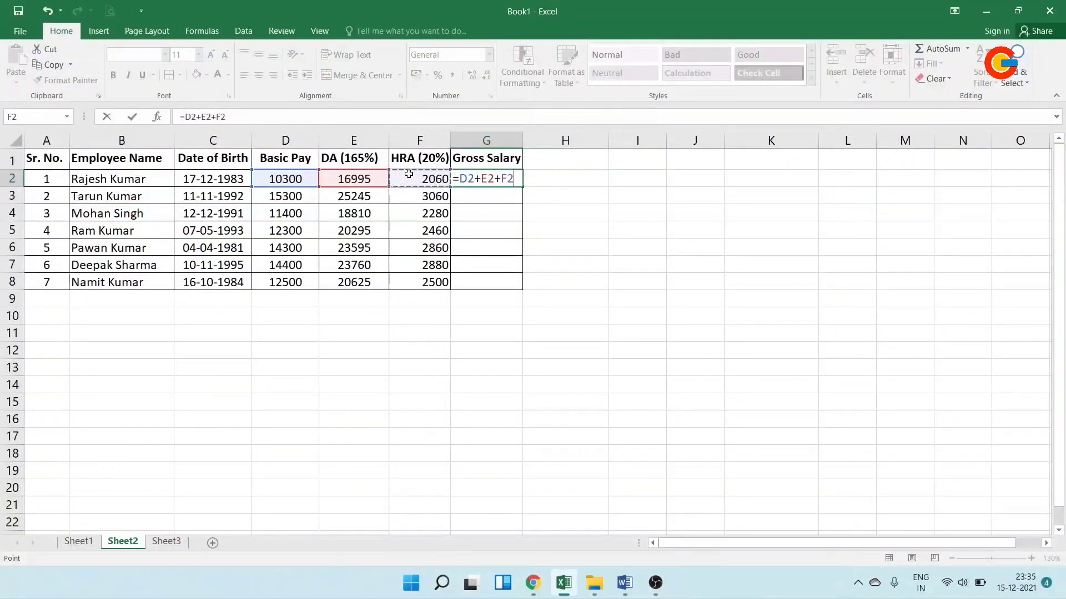
key(Return)
click(499, 180)
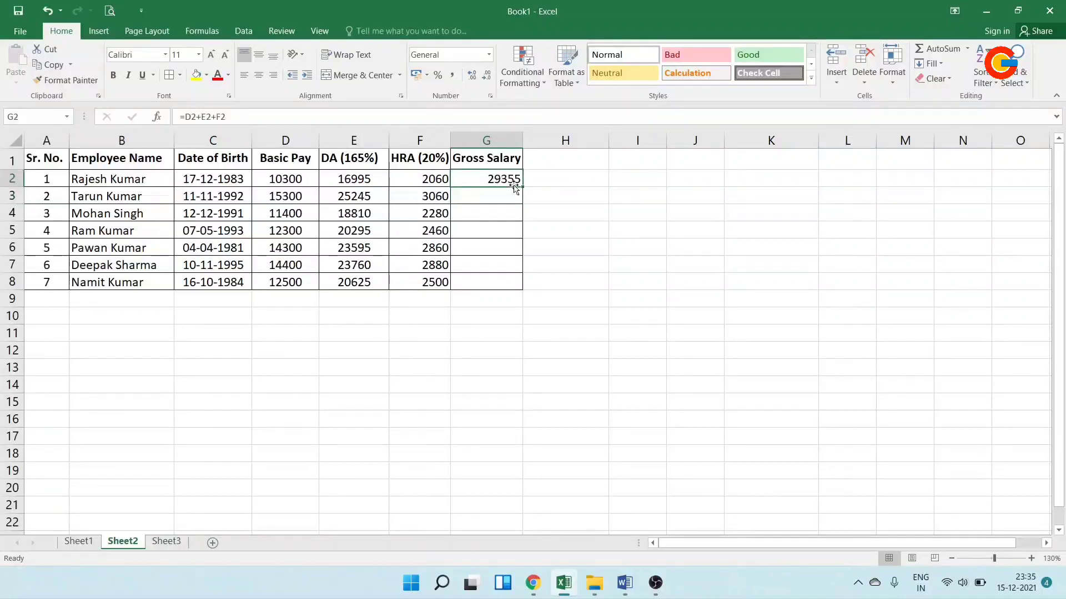
drag(521, 187, 507, 283)
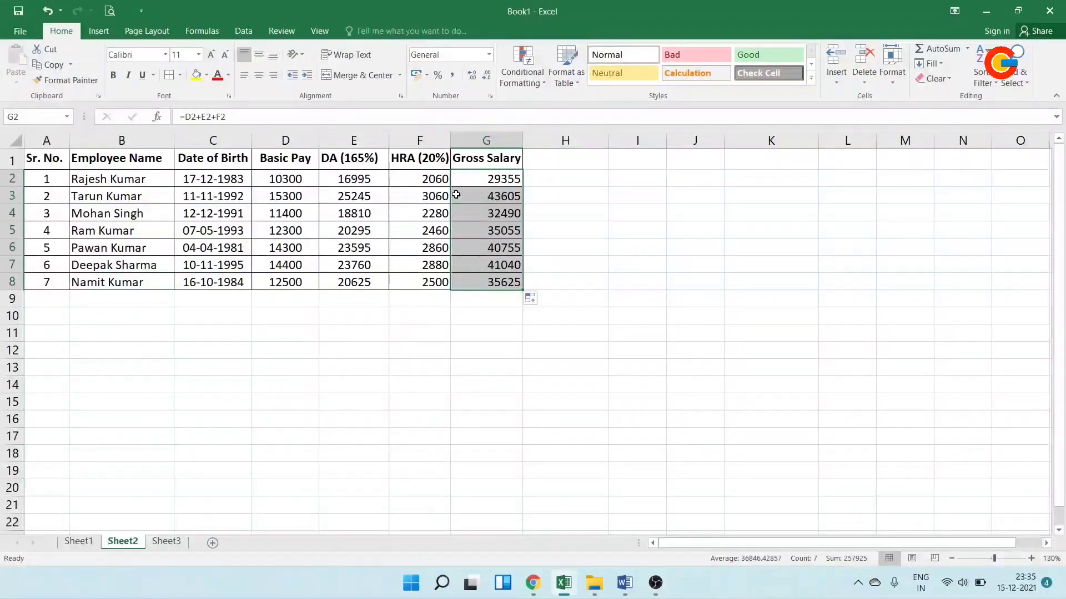
drag(488, 180, 501, 279)
- Switch to the Word test document and examine the income tax rates and gross salary limits under item 4
key(alt+Tab)
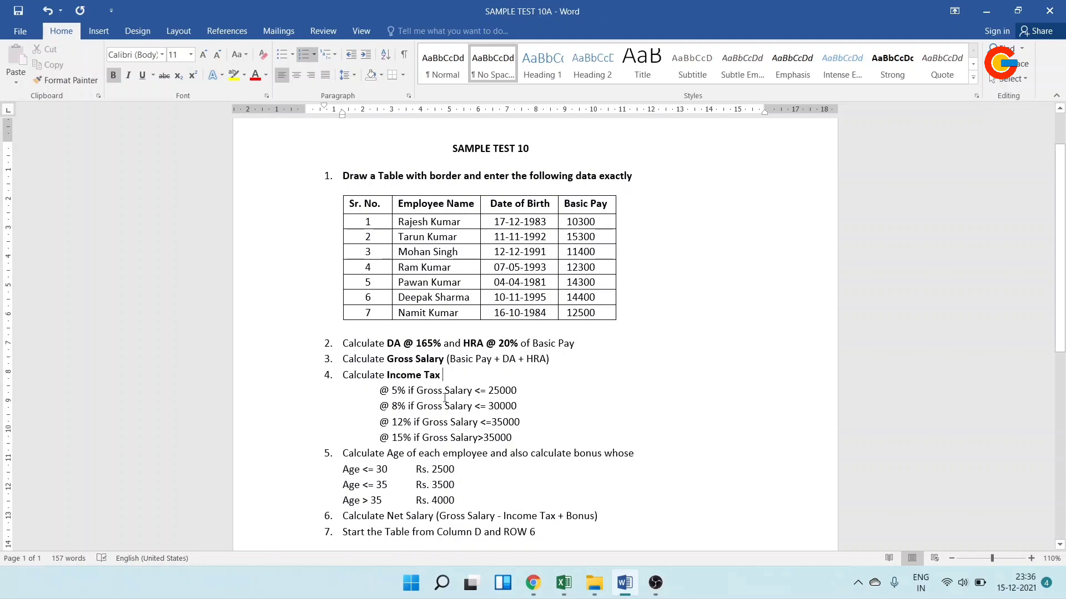
double_click(393, 391)
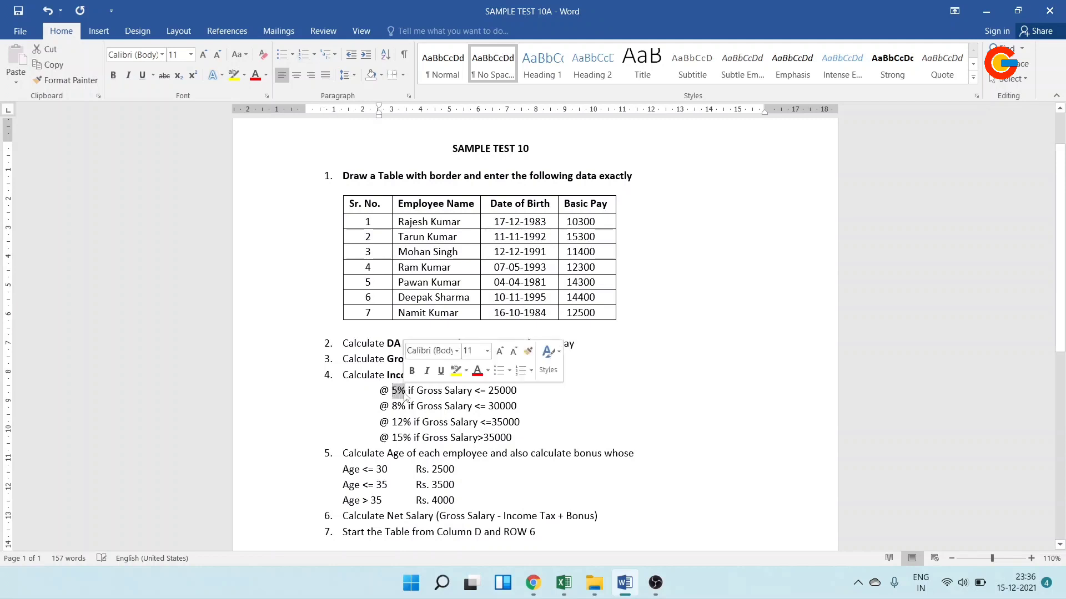
click(500, 406)
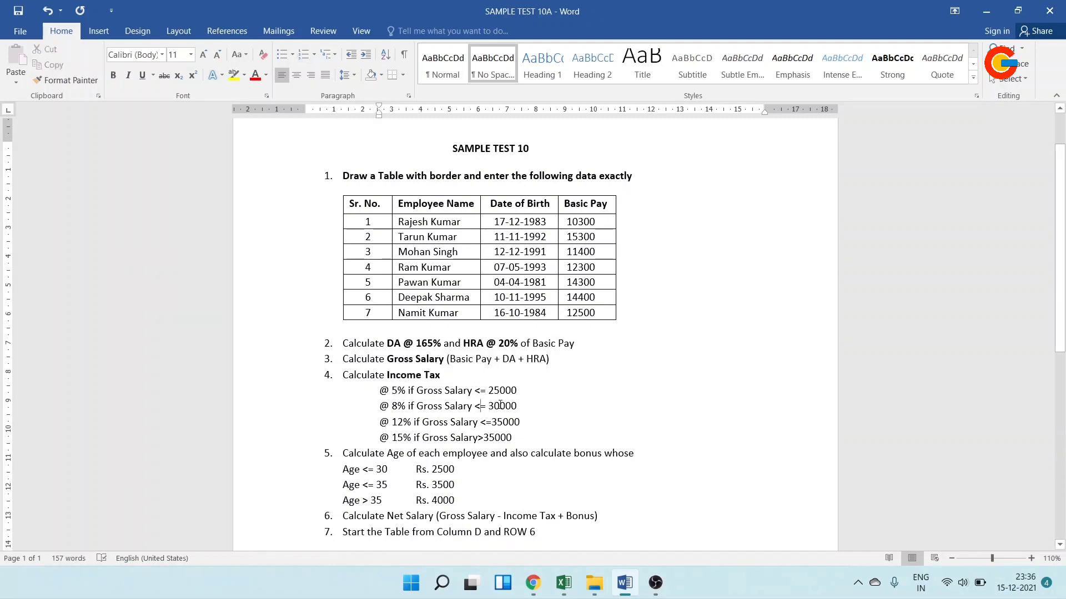
drag(520, 406, 475, 407)
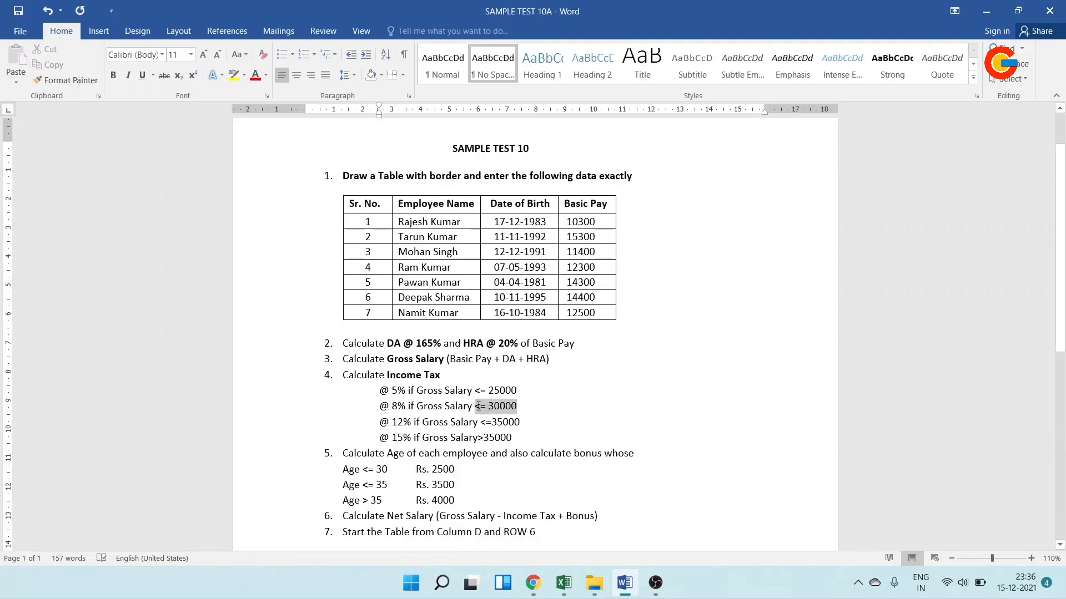
click(416, 407)
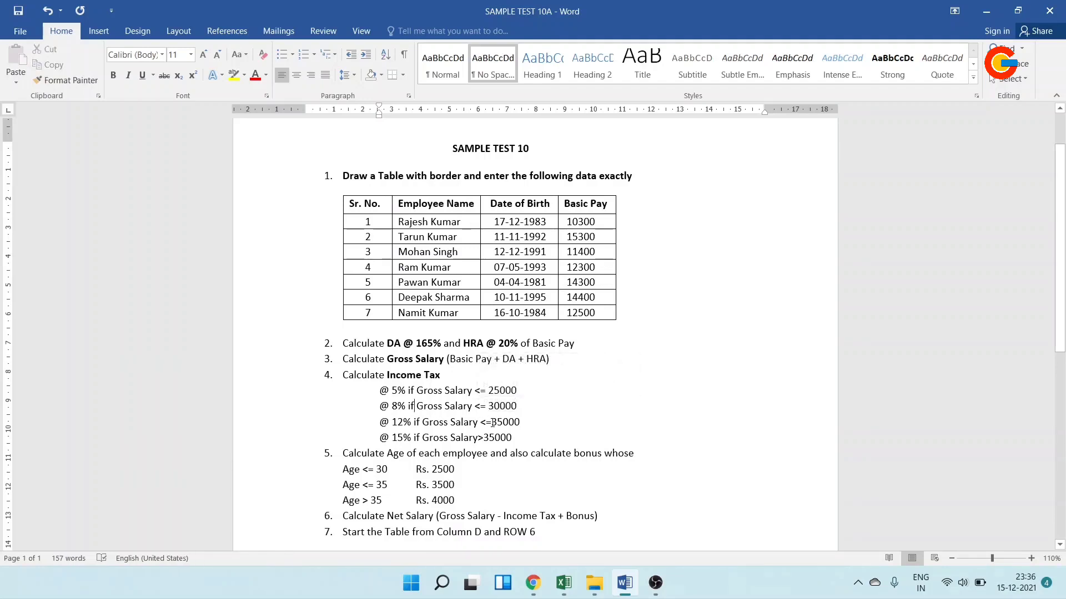
drag(523, 422, 491, 422)
click(492, 437)
click(402, 435)
- Return to the Excel sheet and begin the income tax formula in H2 with =if(G2<=25000,G2*5%,
click(563, 583)
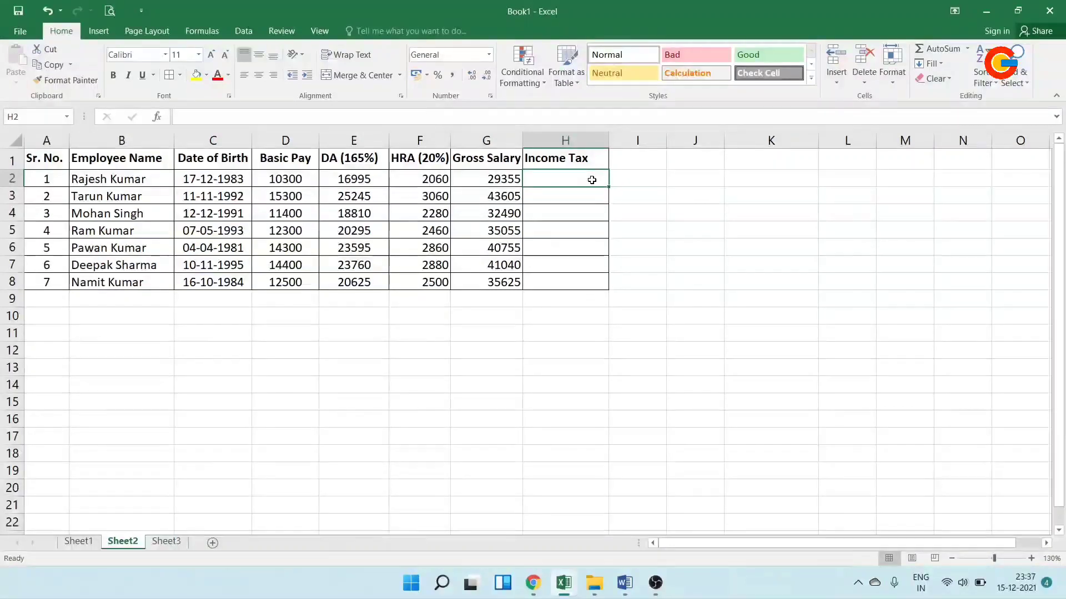
text(=)
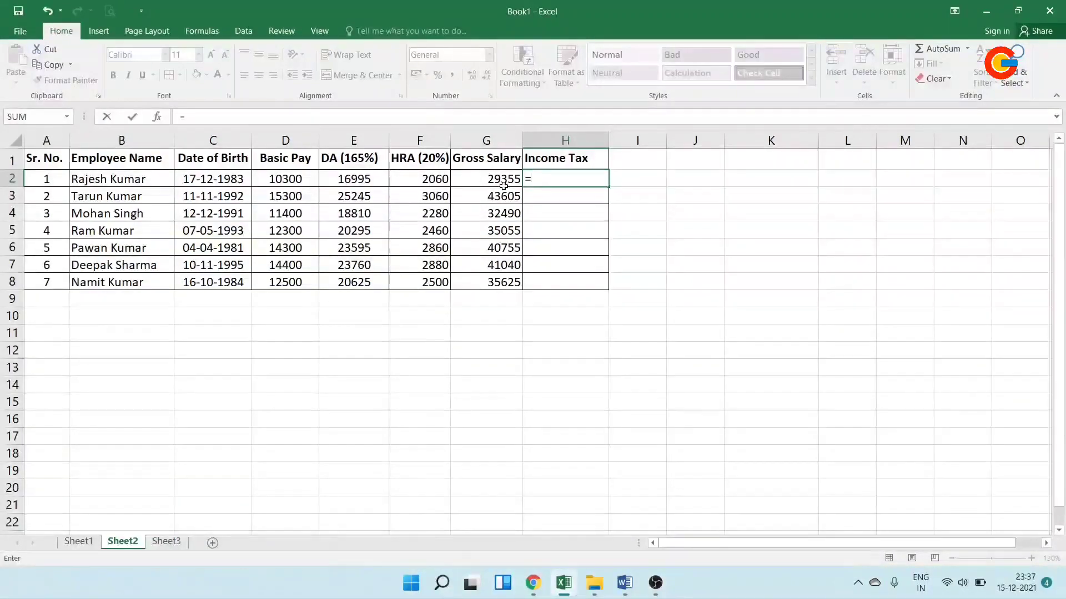
text(if)
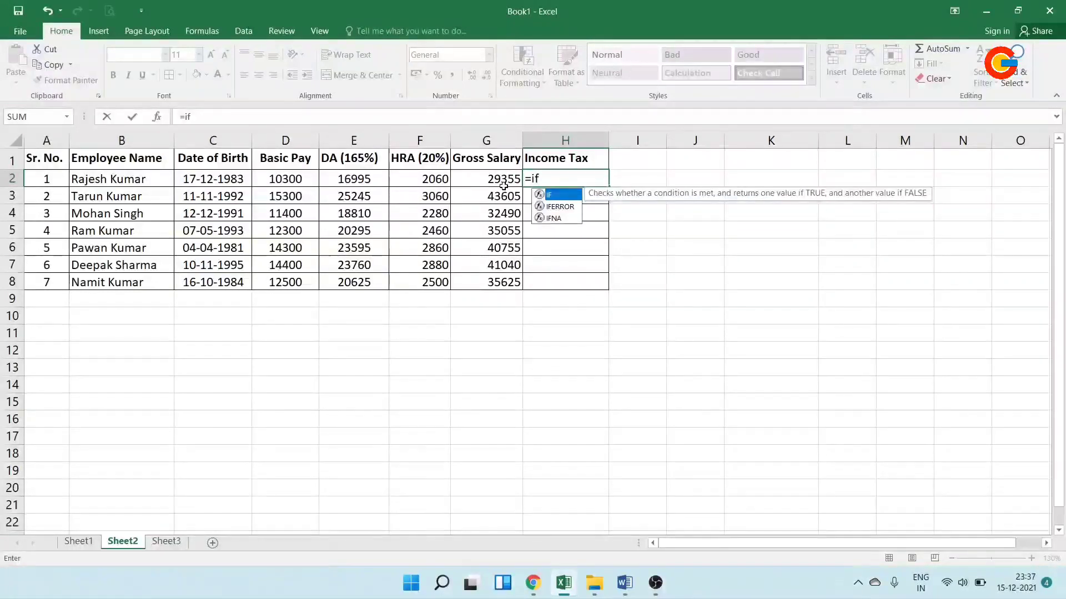
text(()
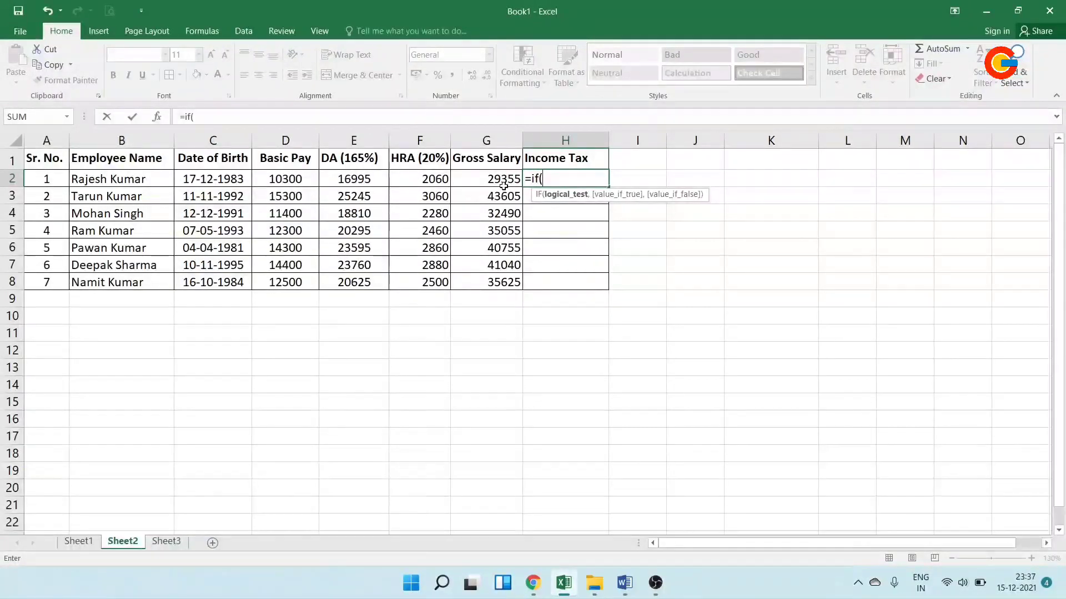
click(480, 178)
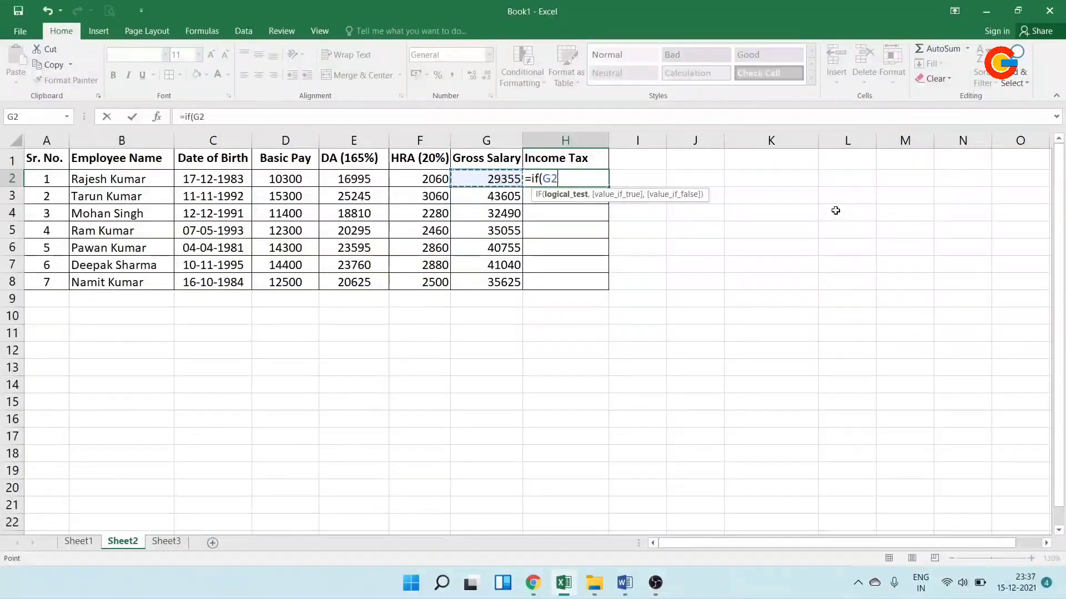
text(<)
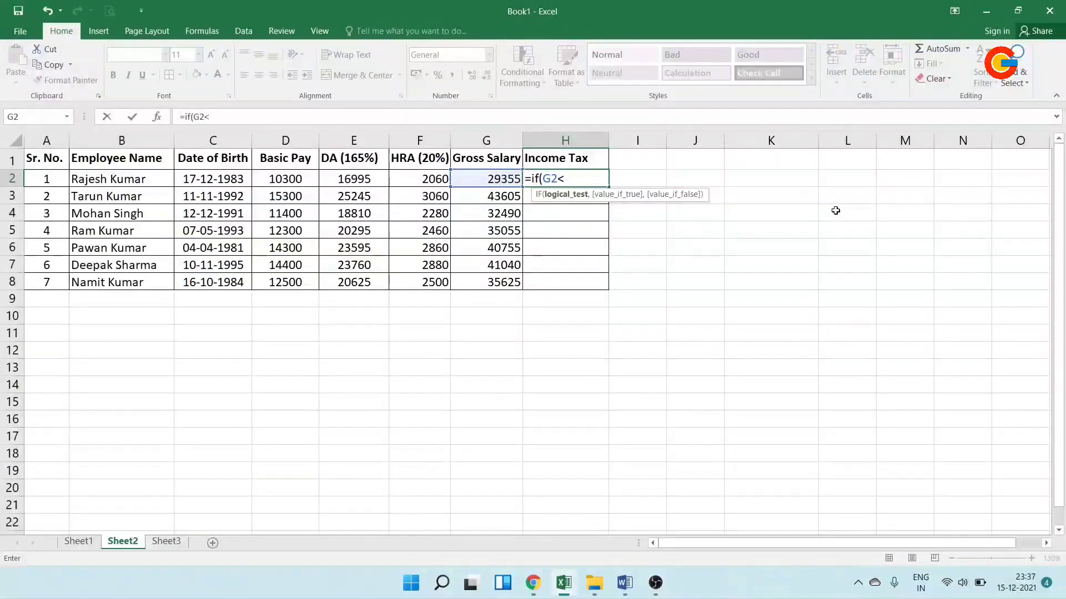
text(=25000,)
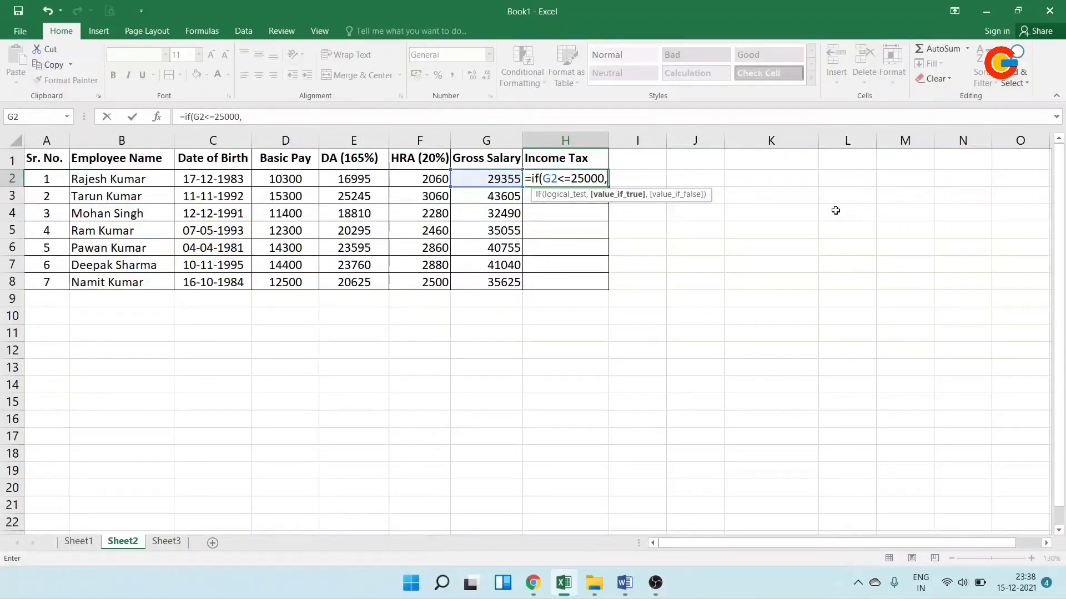
click(470, 178)
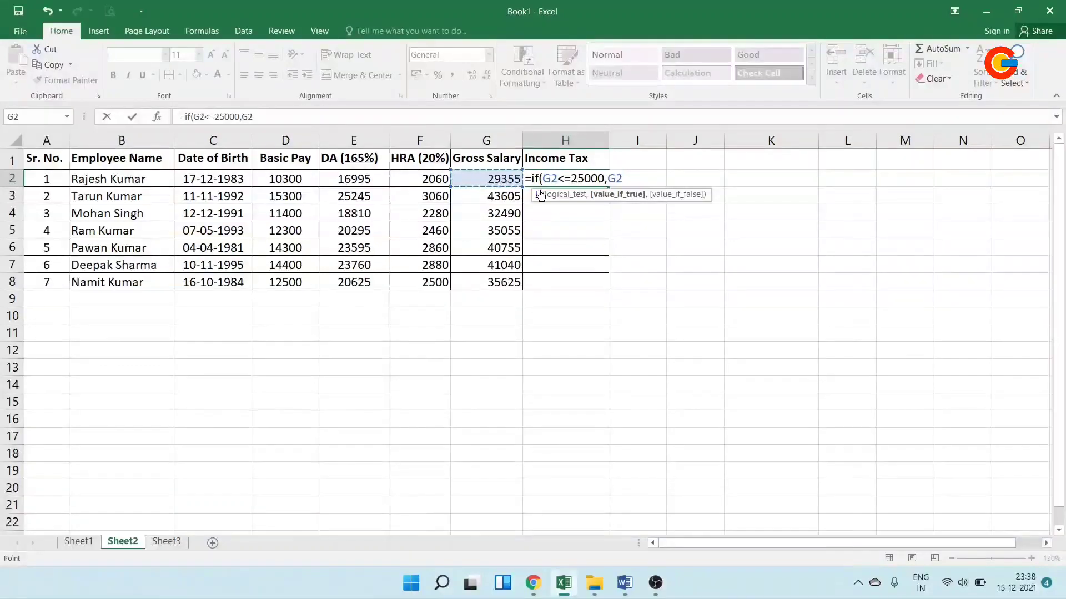
text(*5%,)
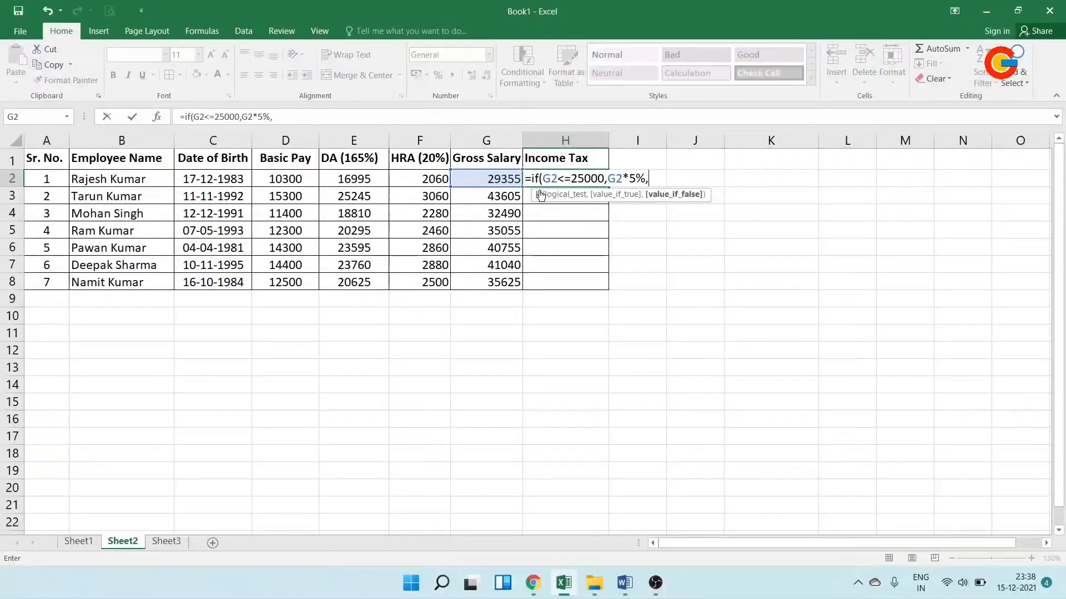
- Extend the income tax formula in H2 with the second condition if(G2<=30000,G2*8%,
text(if()
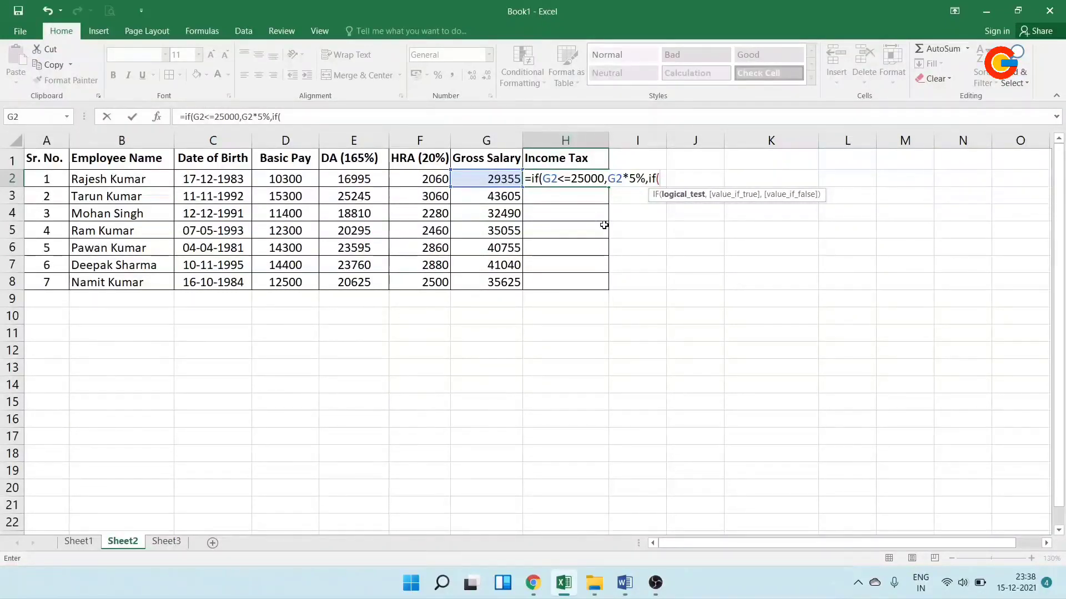
click(478, 179)
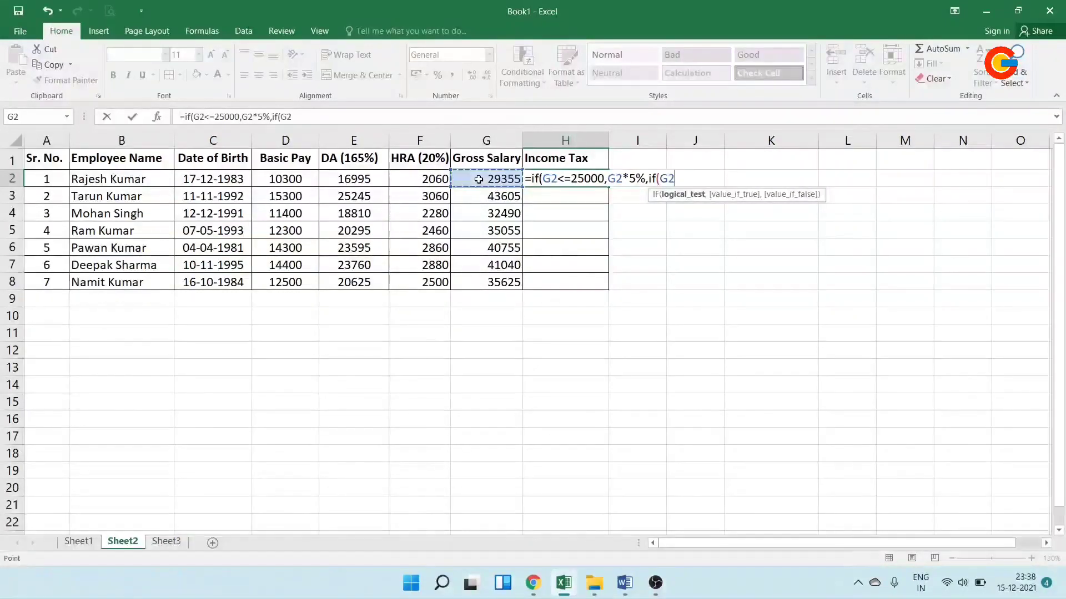
text(<)
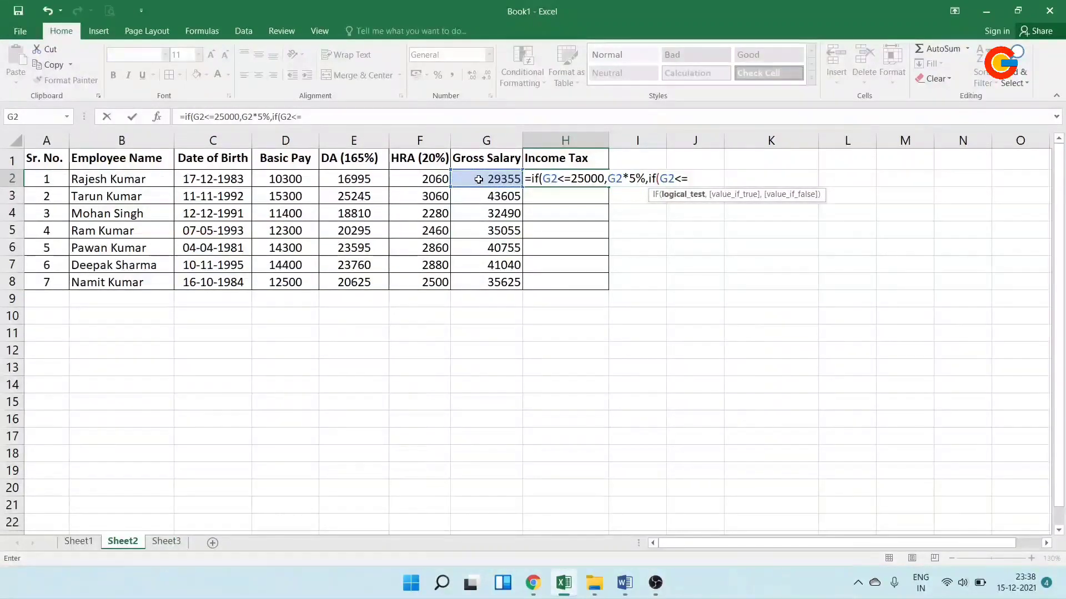
text(=30000,)
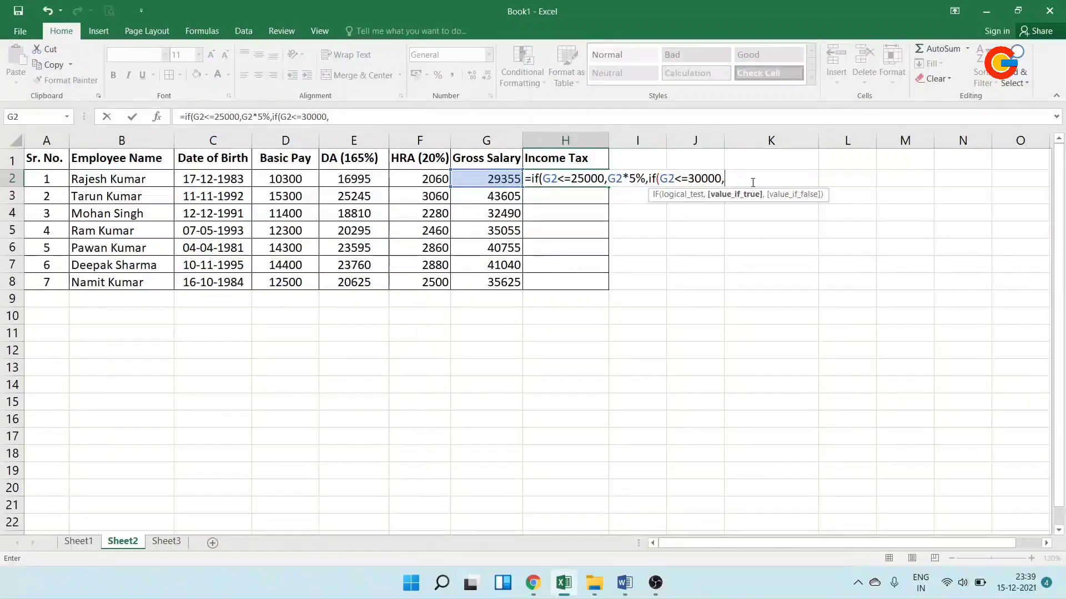
click(494, 181)
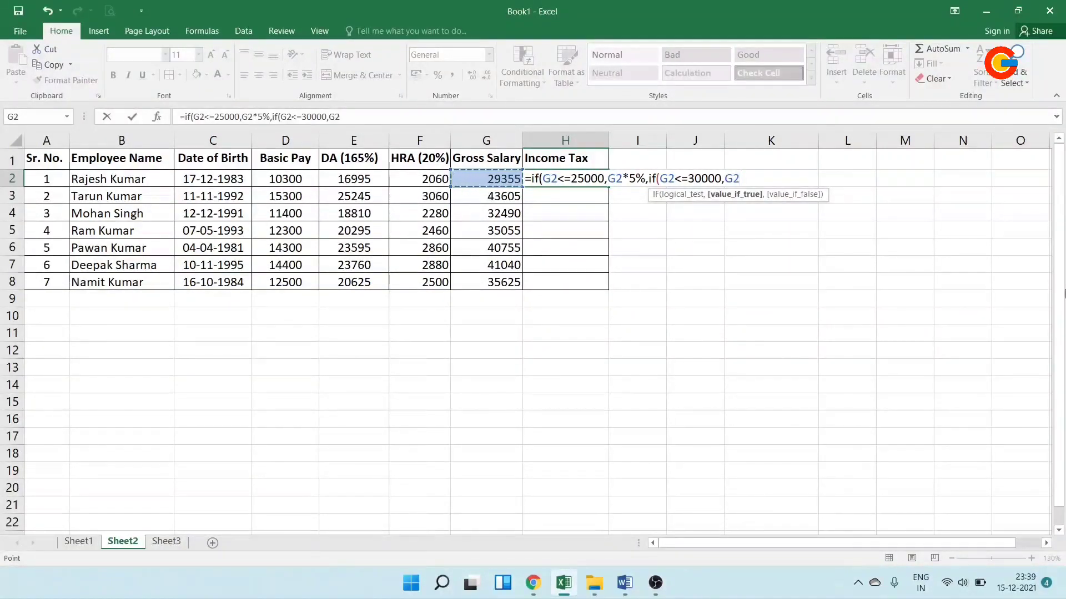
text(*8%)
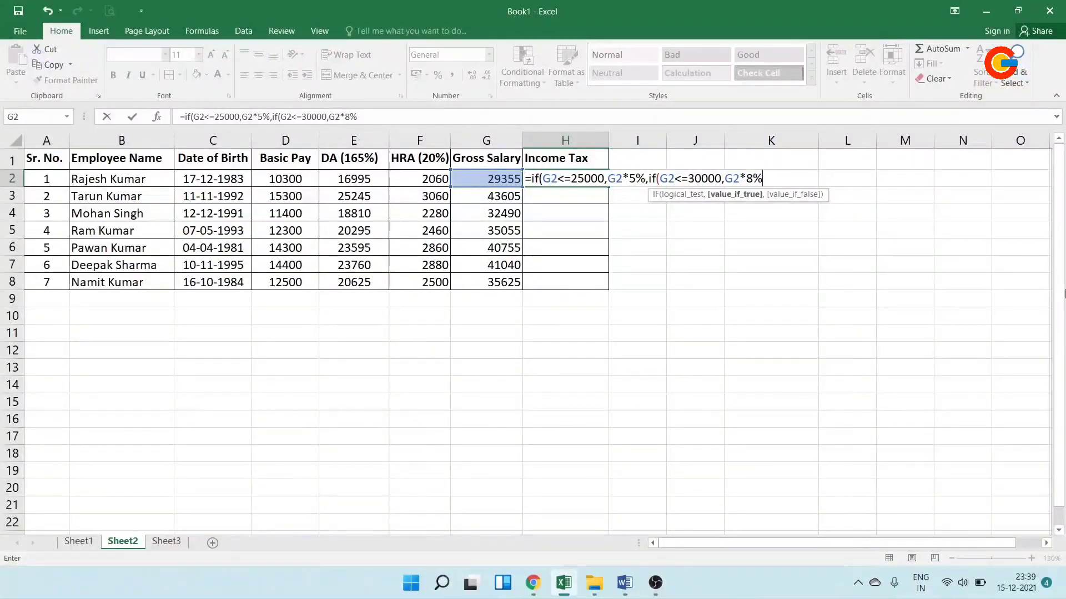
text(,)
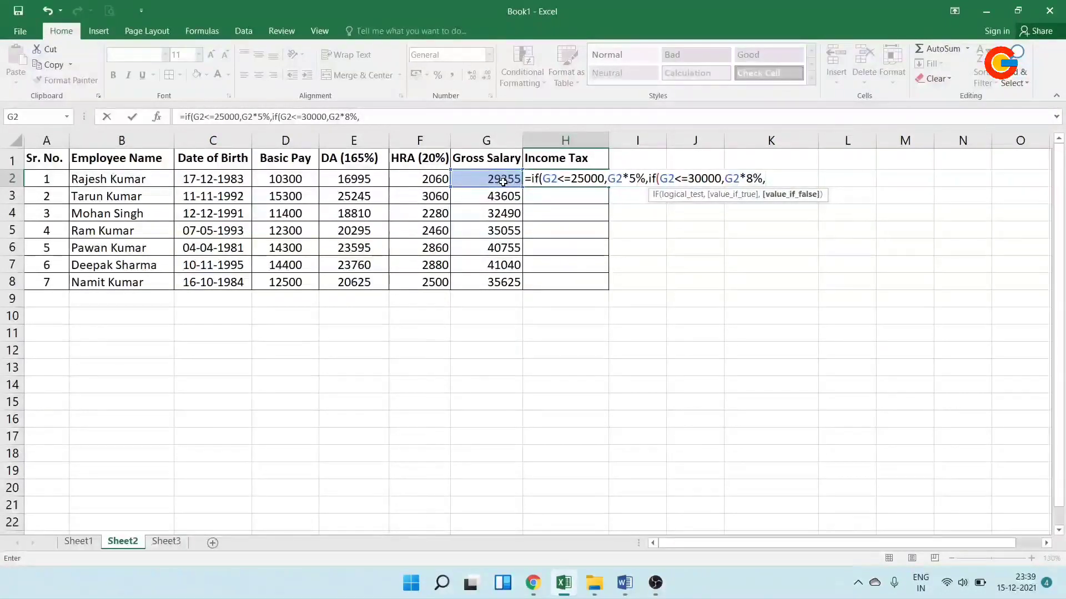
- Add the third condition if(G2<=35000,G2*12%, to the income tax formula in H2
text(if()
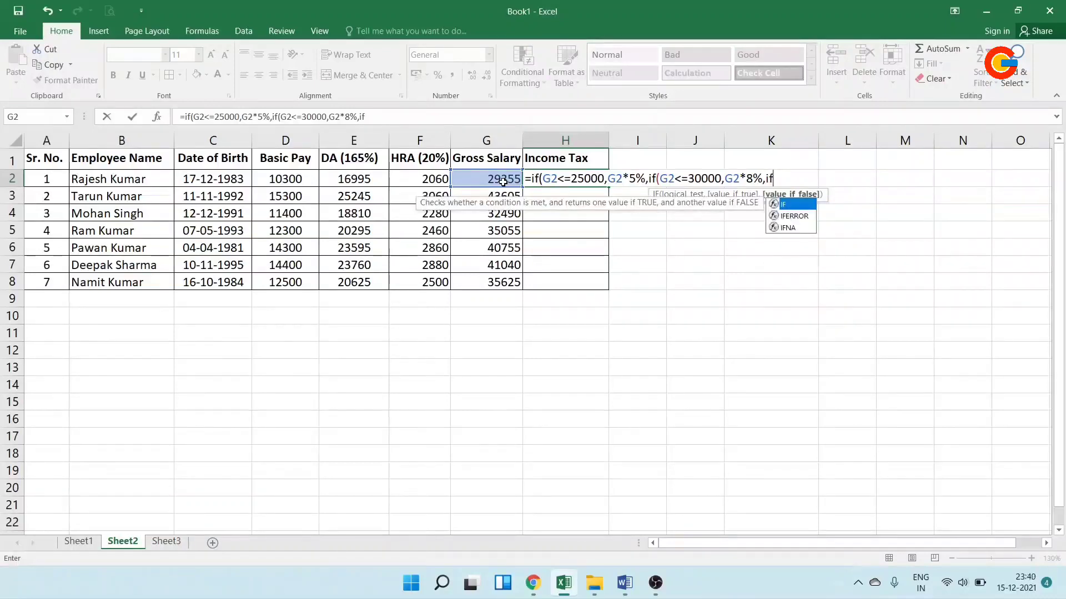
click(494, 177)
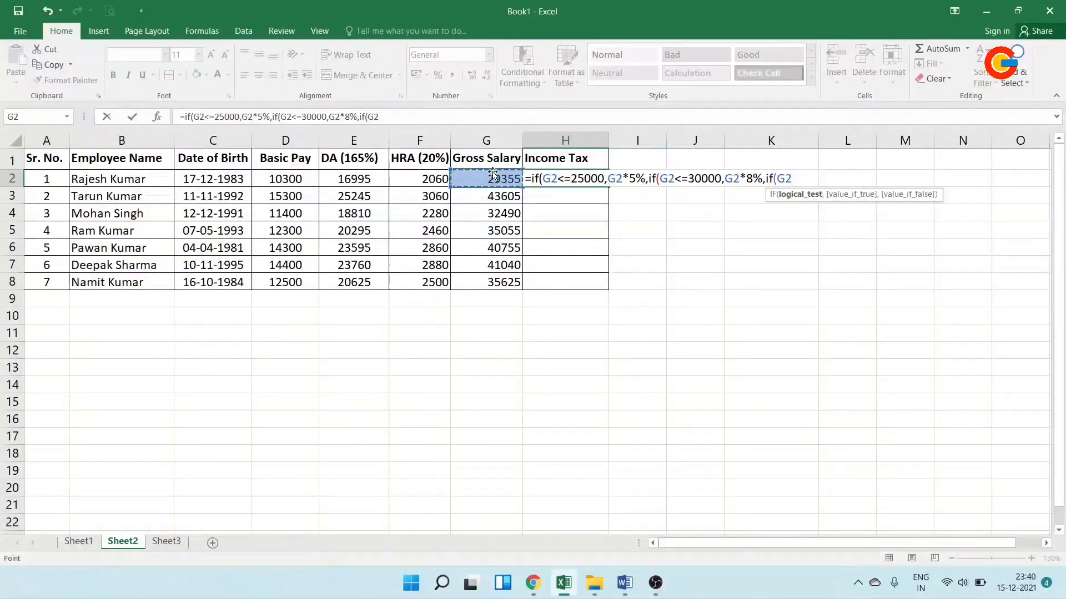
text(<=35000)
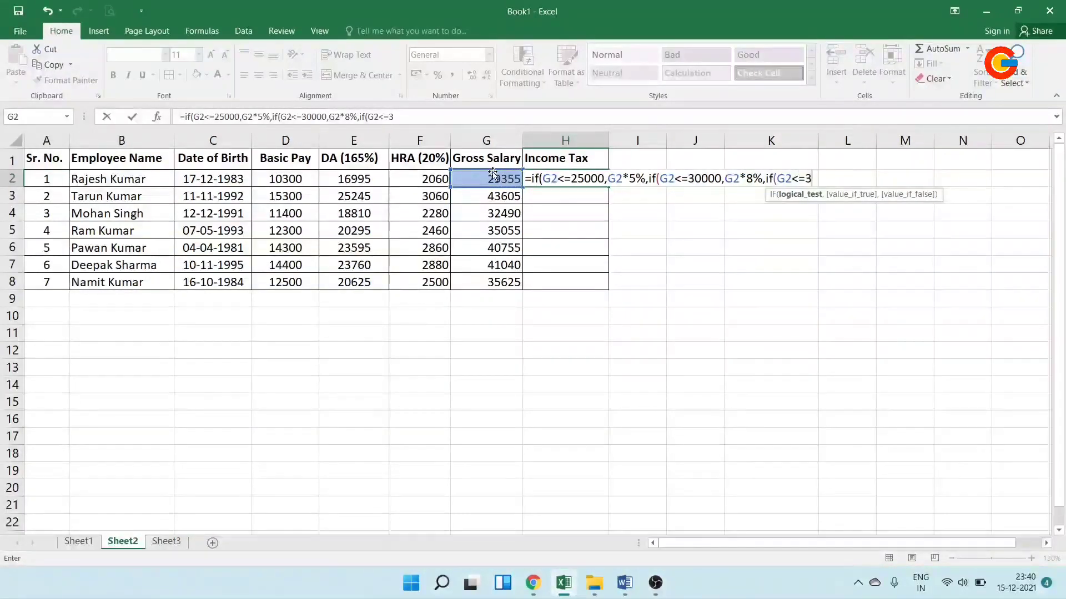
text(,)
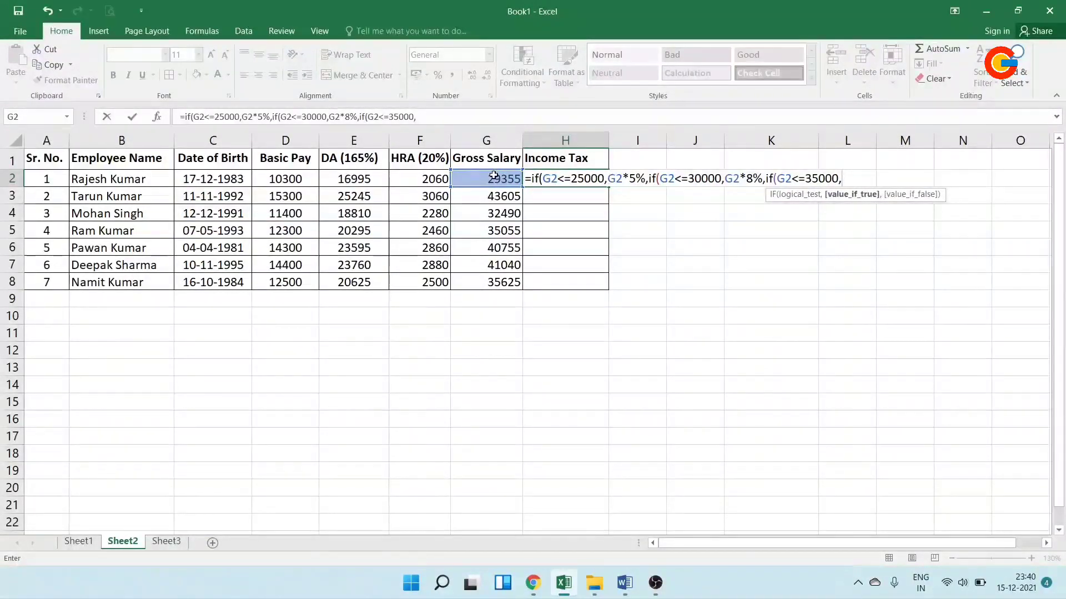
click(493, 175)
text(*)
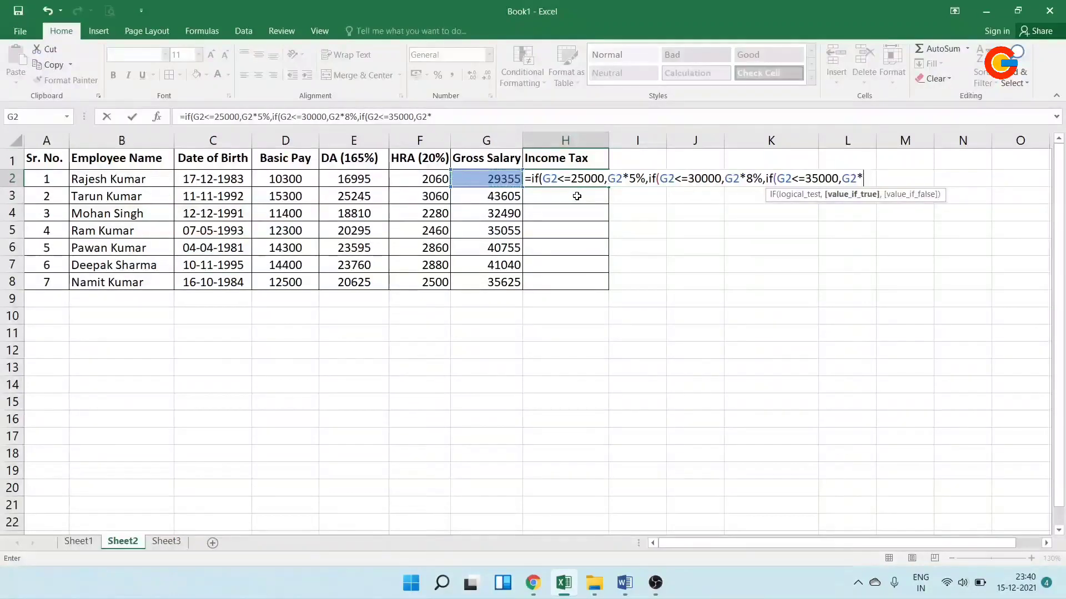
text(12%)
text(,)
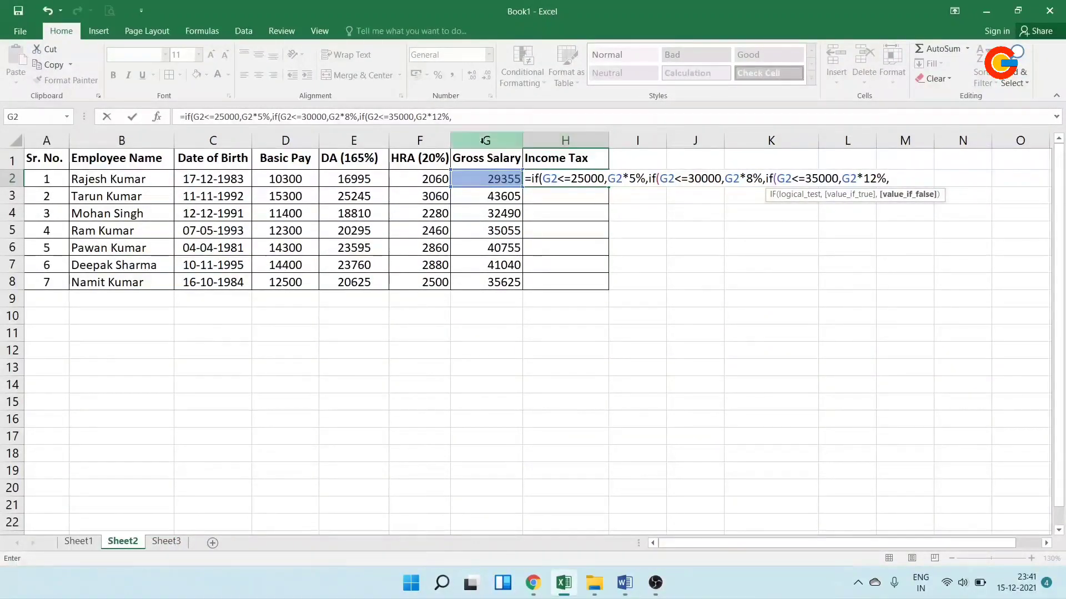
- Complete the income tax formula in H2 with the final value G2*15% and three closing parentheses
click(476, 179)
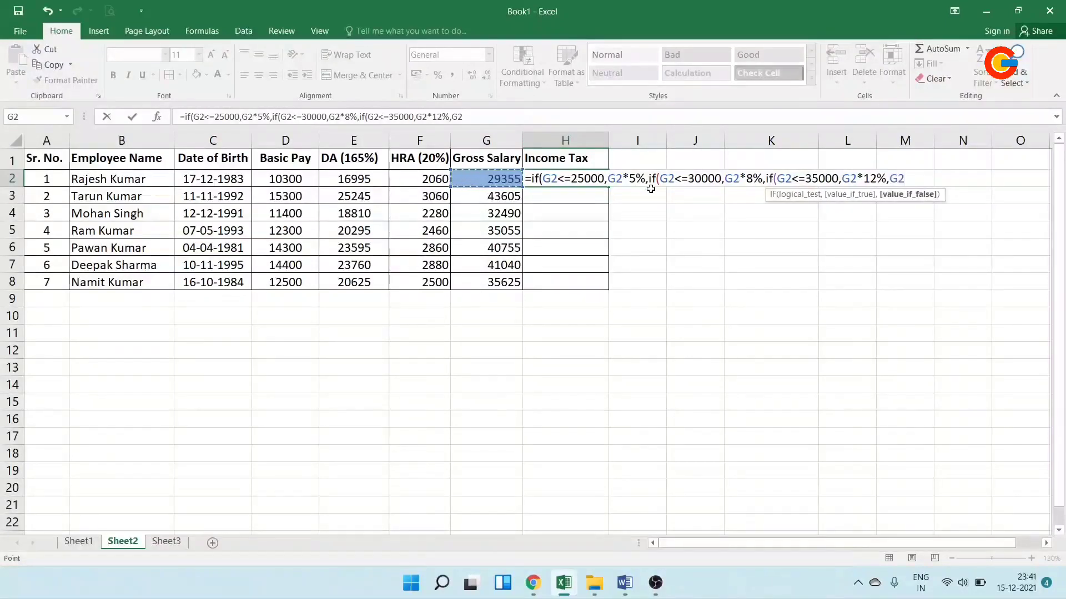
text(*15%)
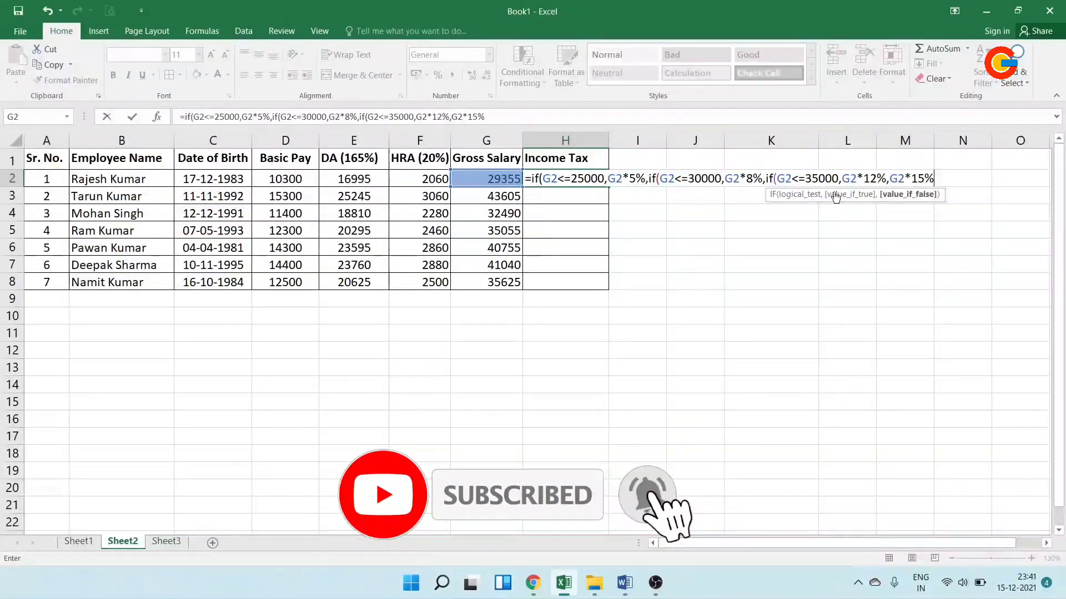
text())))
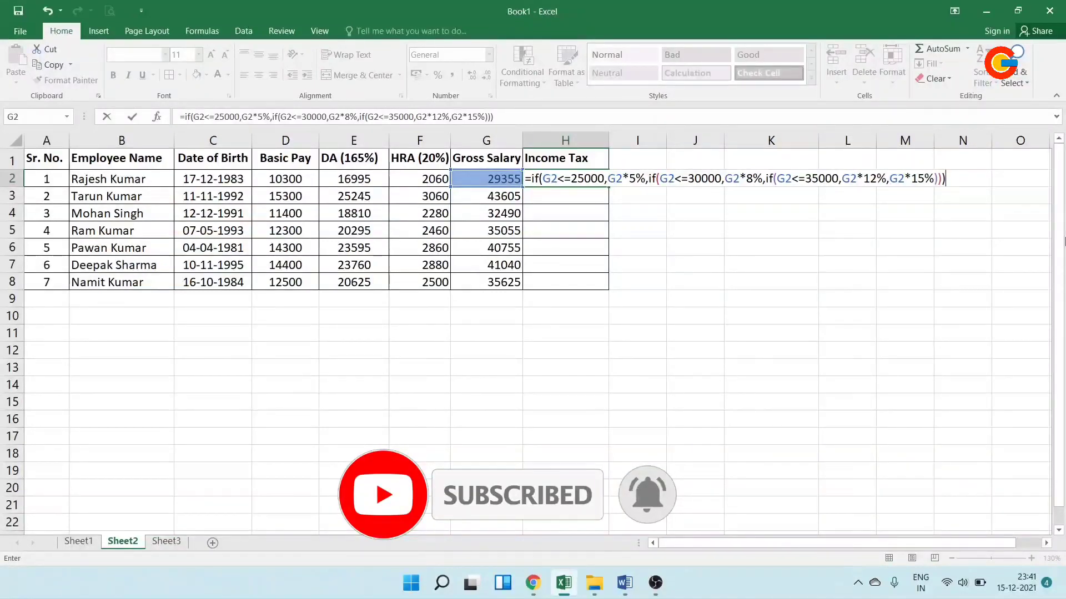
key(Return)
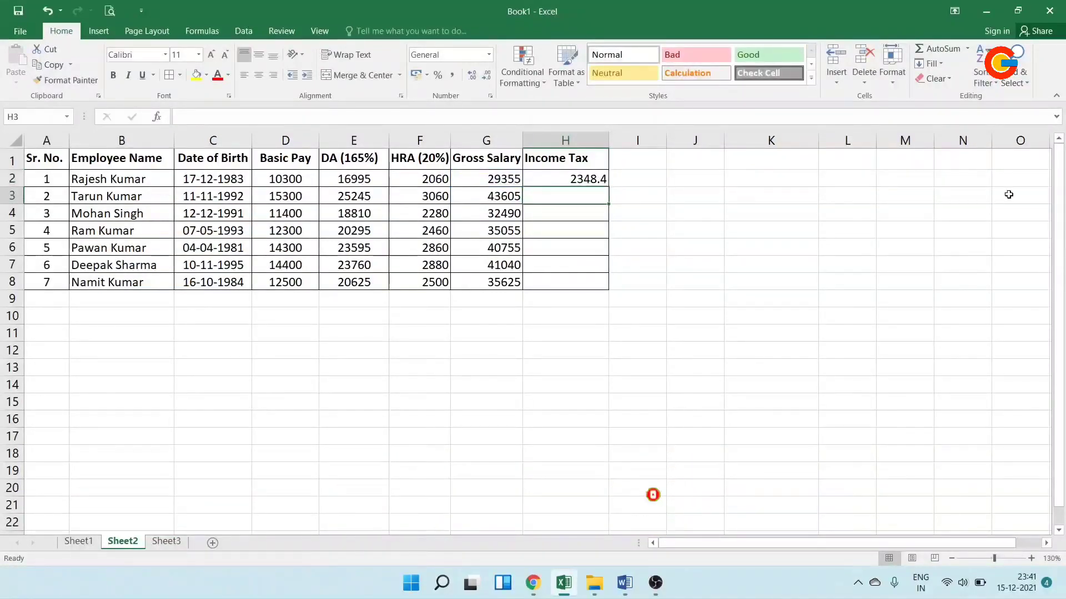
- Fill the income tax formula from H2 down to H8
click(564, 177)
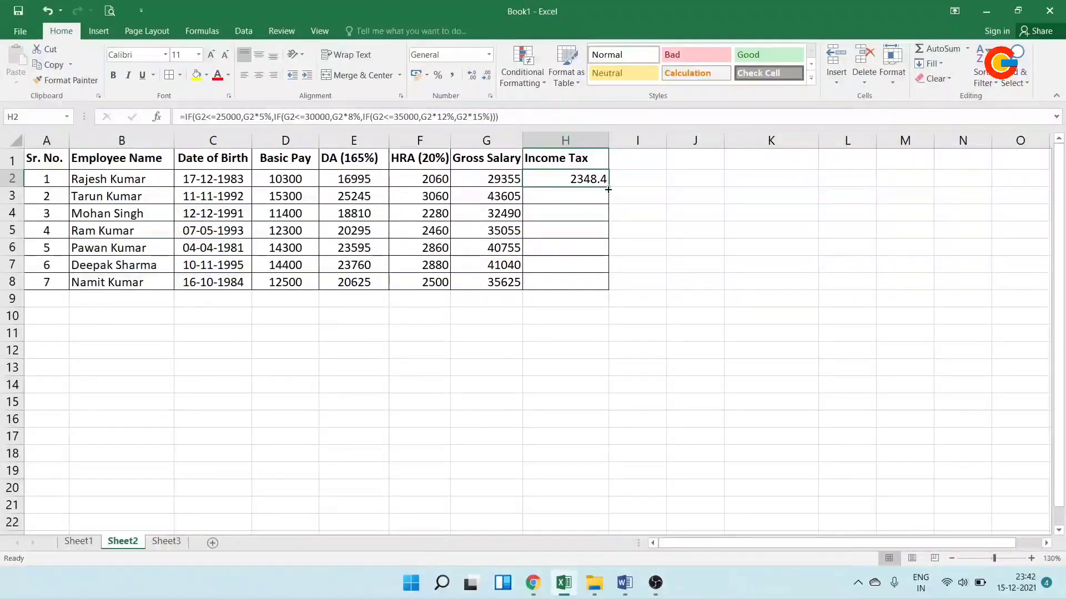
drag(608, 189, 589, 287)
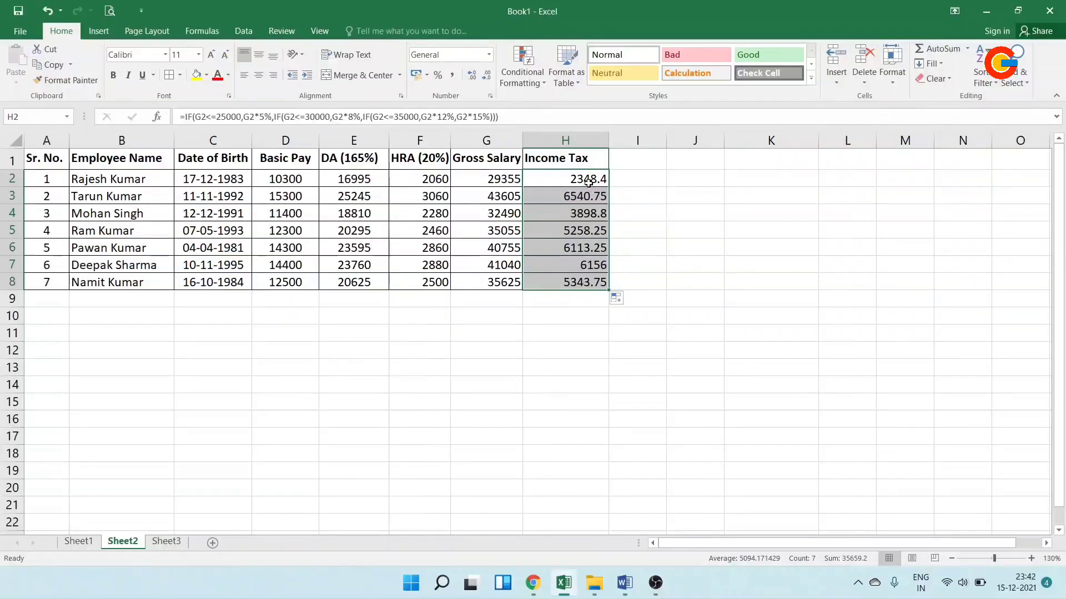
click(589, 182)
drag(588, 182, 589, 283)
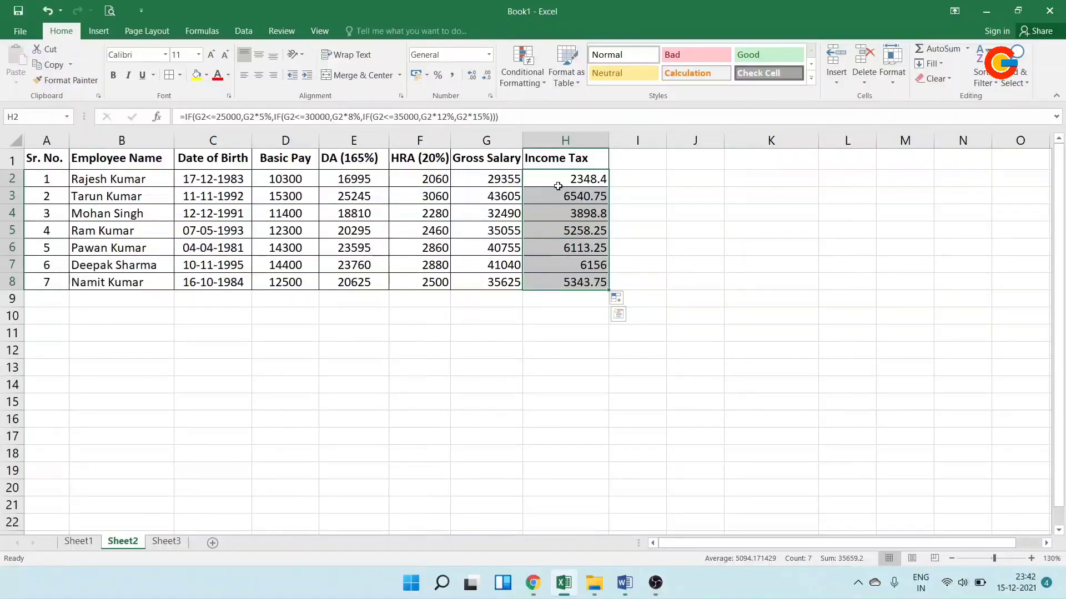
- Calculate a trial 15% tax for row 3 in I3 with the formula =G3*15%
click(481, 199)
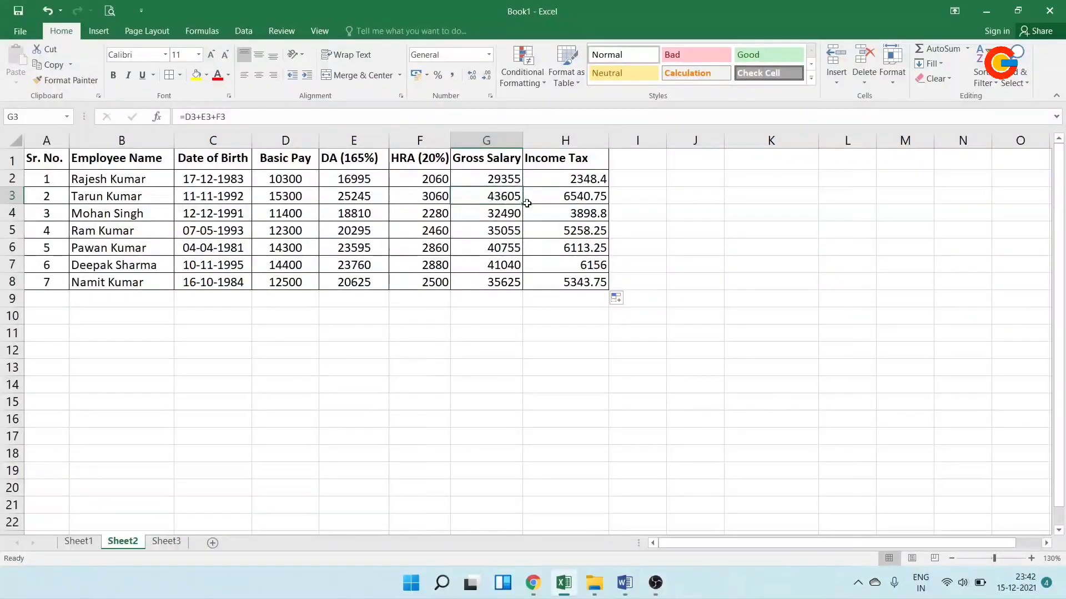
click(631, 196)
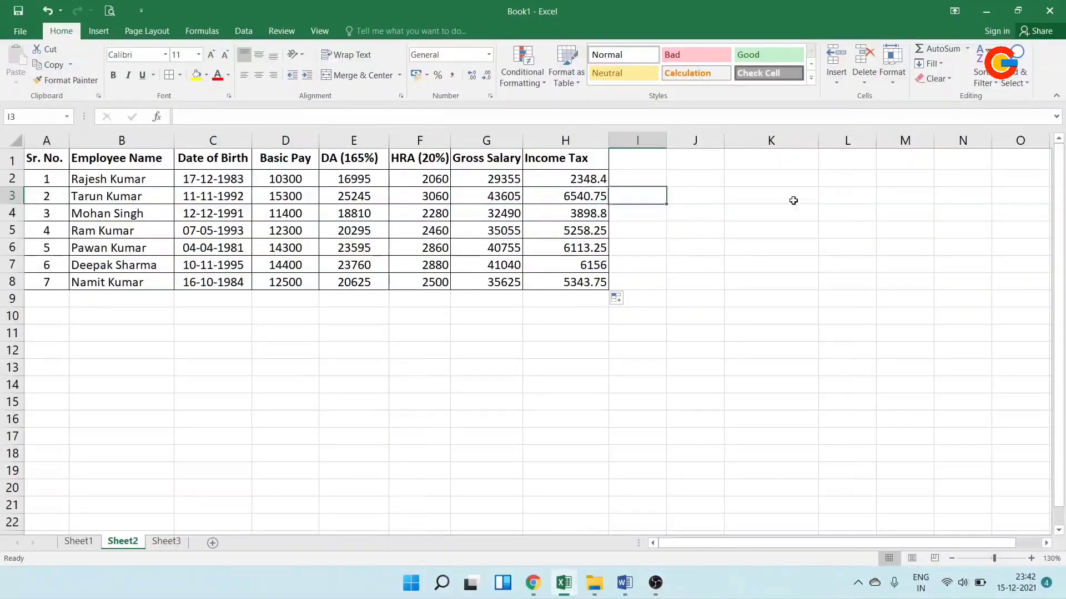
text(=)
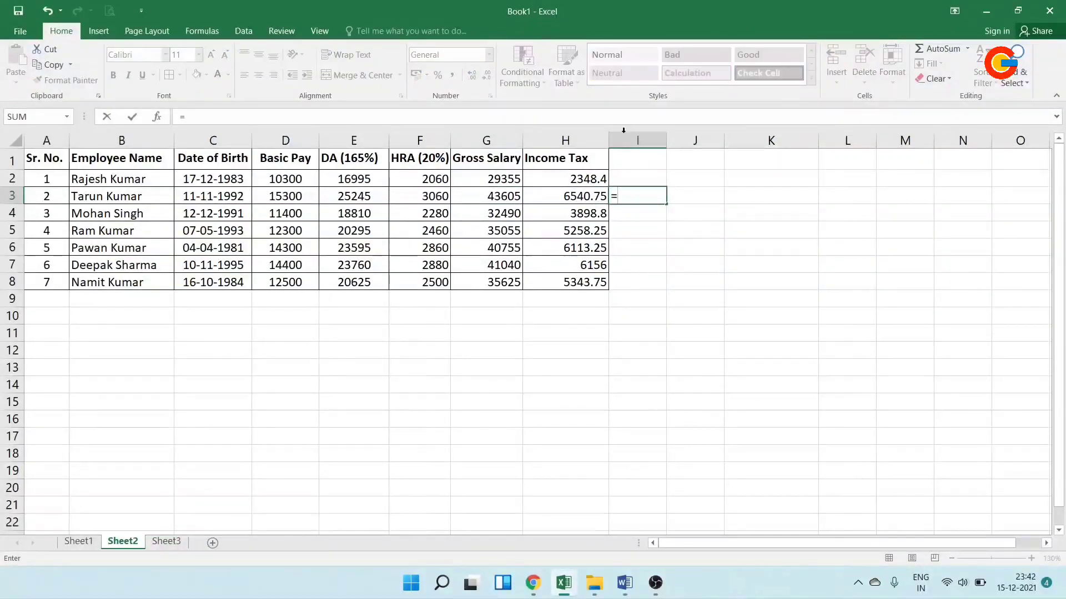
click(496, 195)
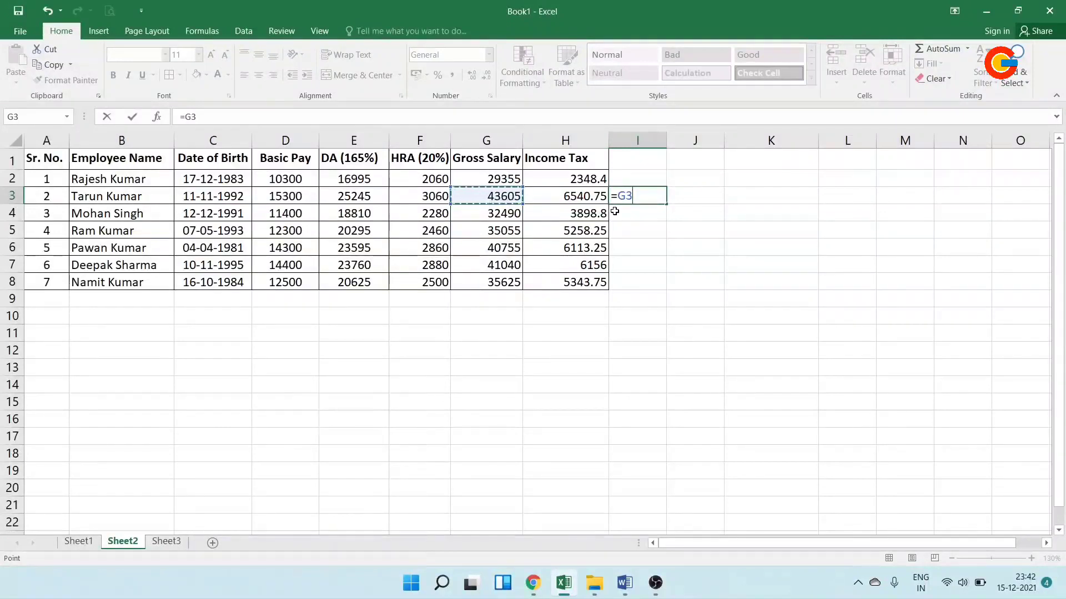
text(*15%)
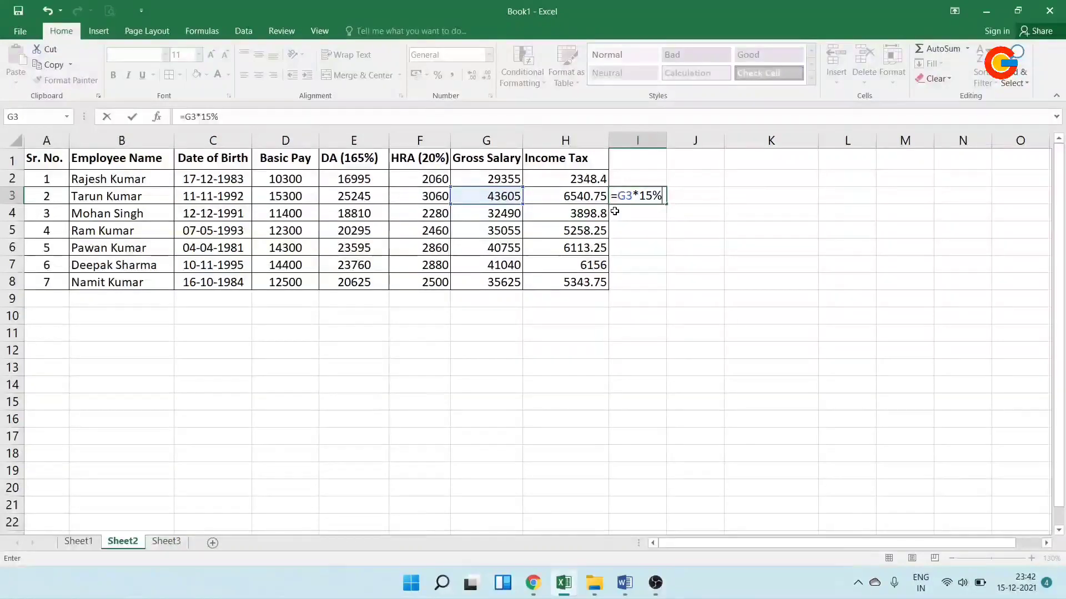
key(Return)
- Compare the trial tax with the income tax in H3 and delete the trial formula from I3
drag(657, 195, 574, 193)
click(574, 192)
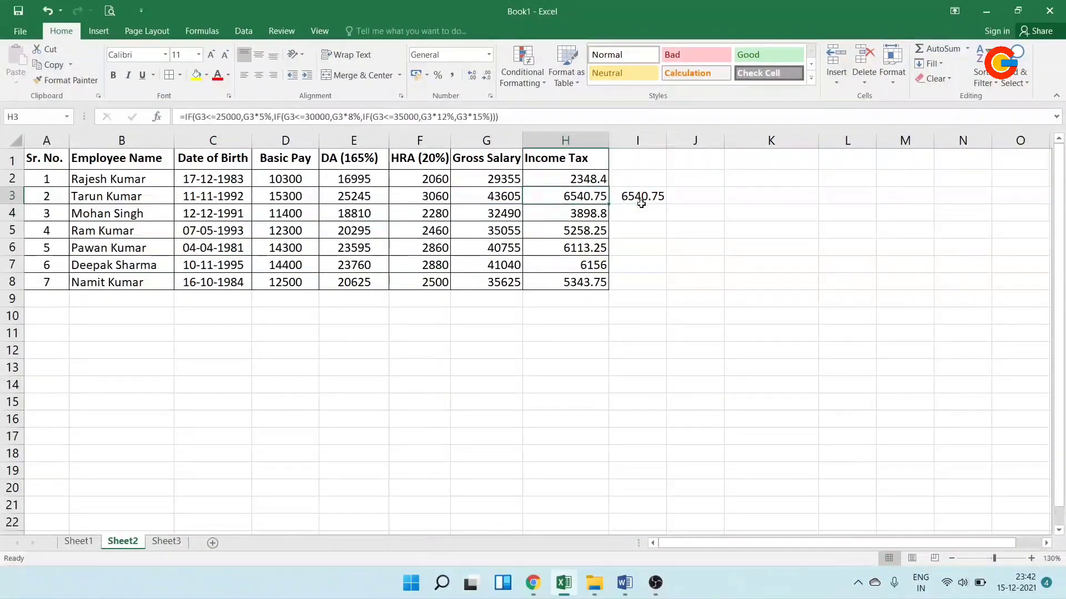
click(637, 200)
key(Delete)
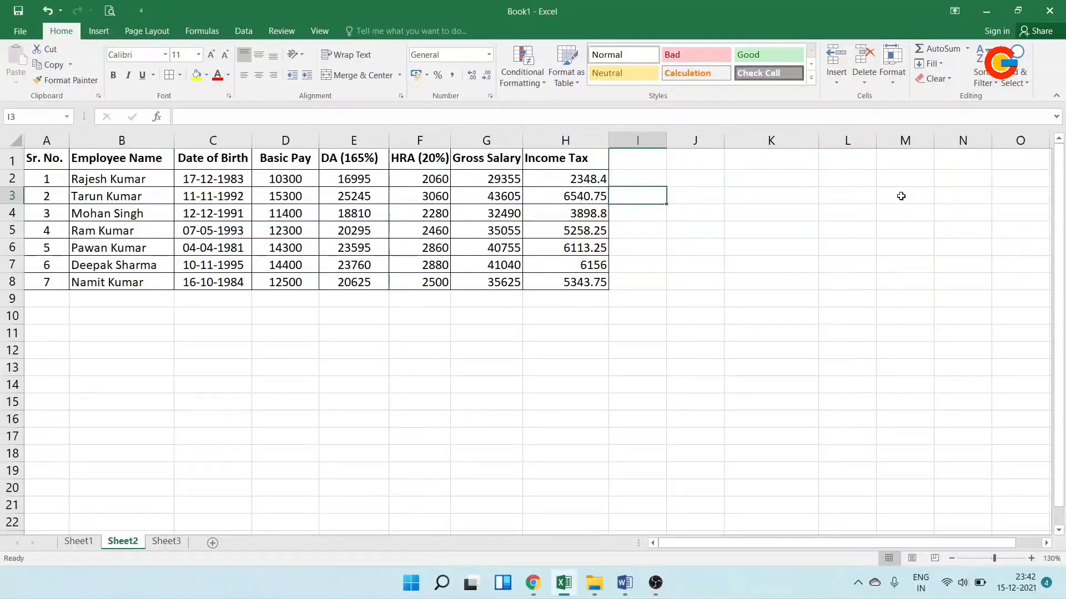
- Switch to the Word test document and examine the age limits and bonus amounts under item 5
click(634, 584)
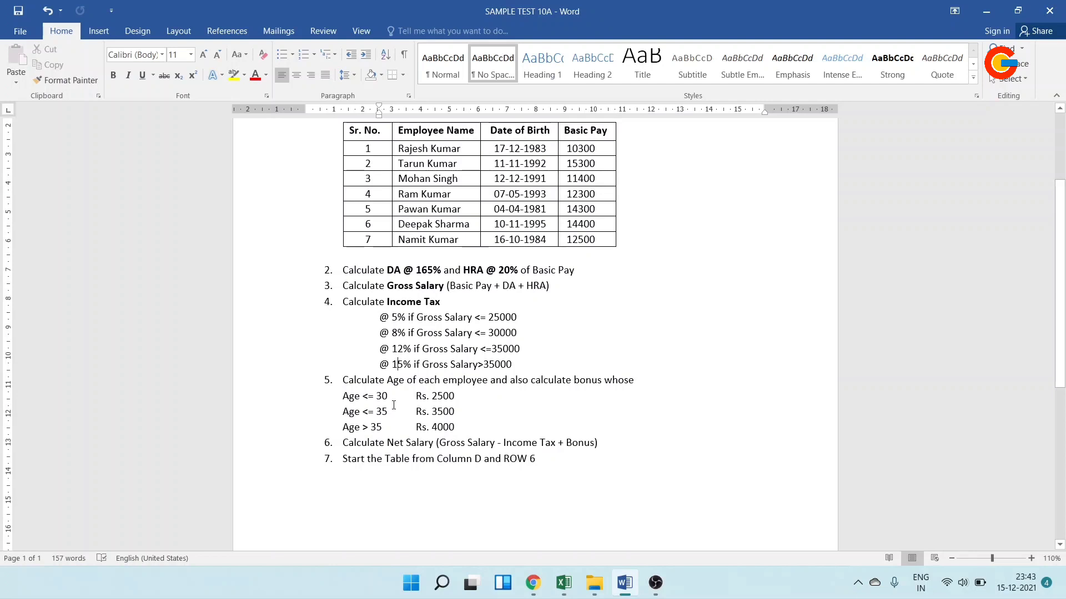
double_click(435, 396)
click(370, 425)
drag(436, 411, 455, 411)
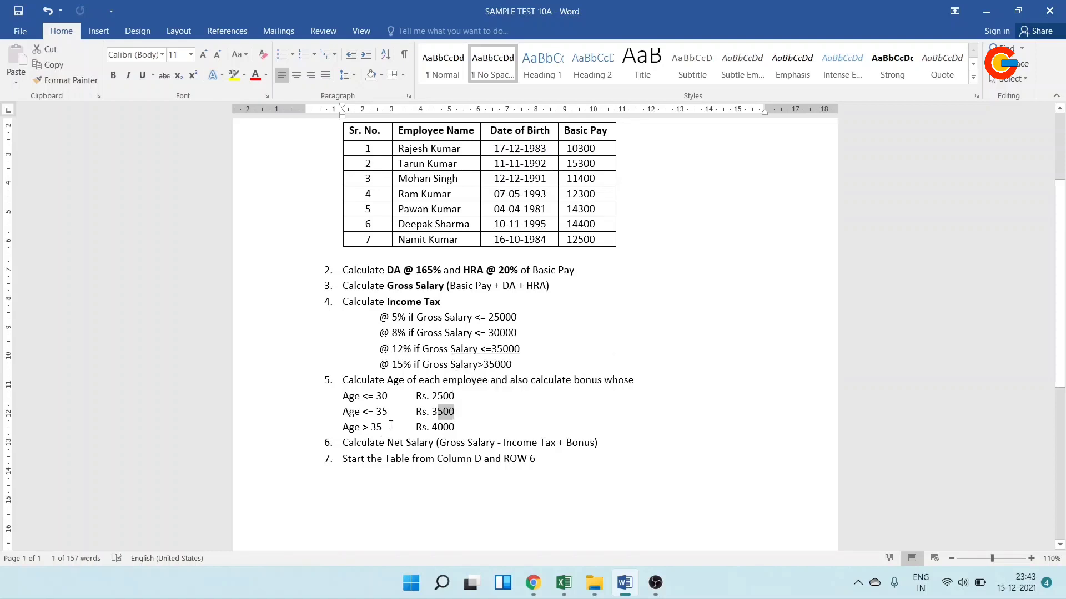
click(394, 427)
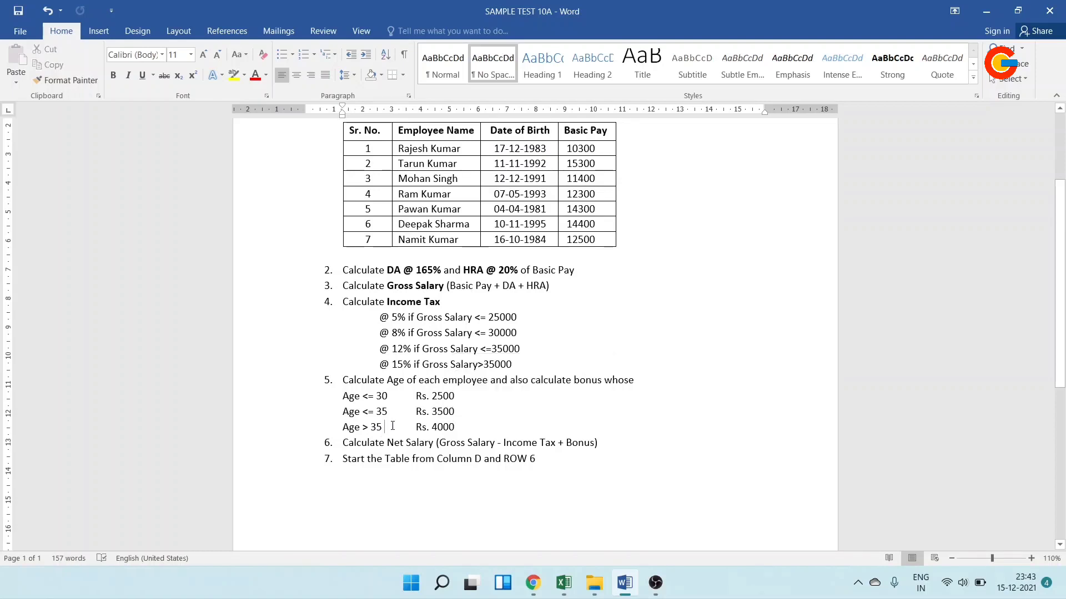
drag(437, 427, 454, 426)
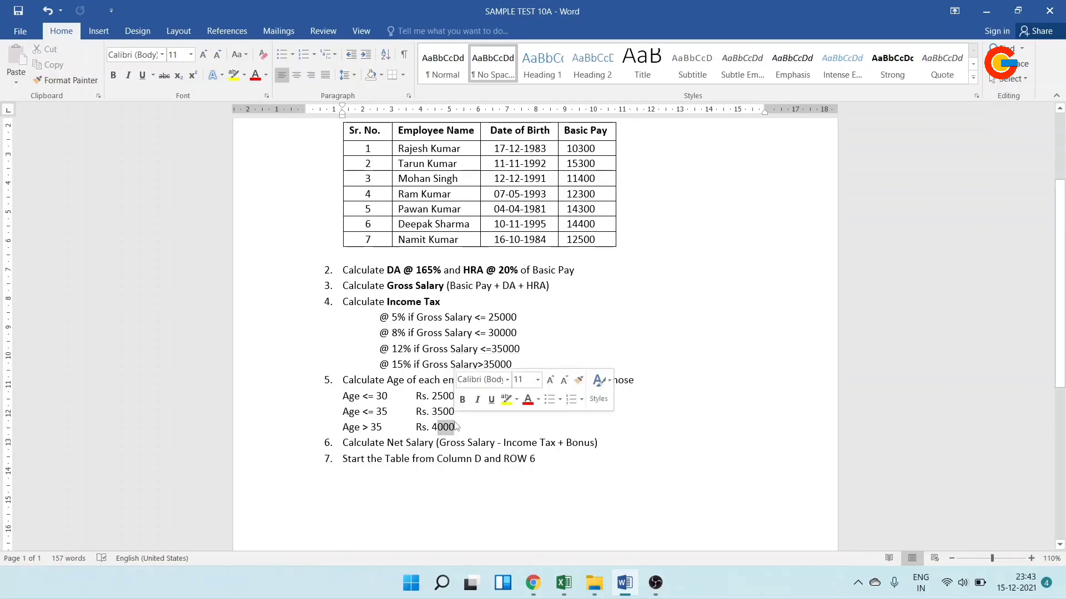
click(448, 435)
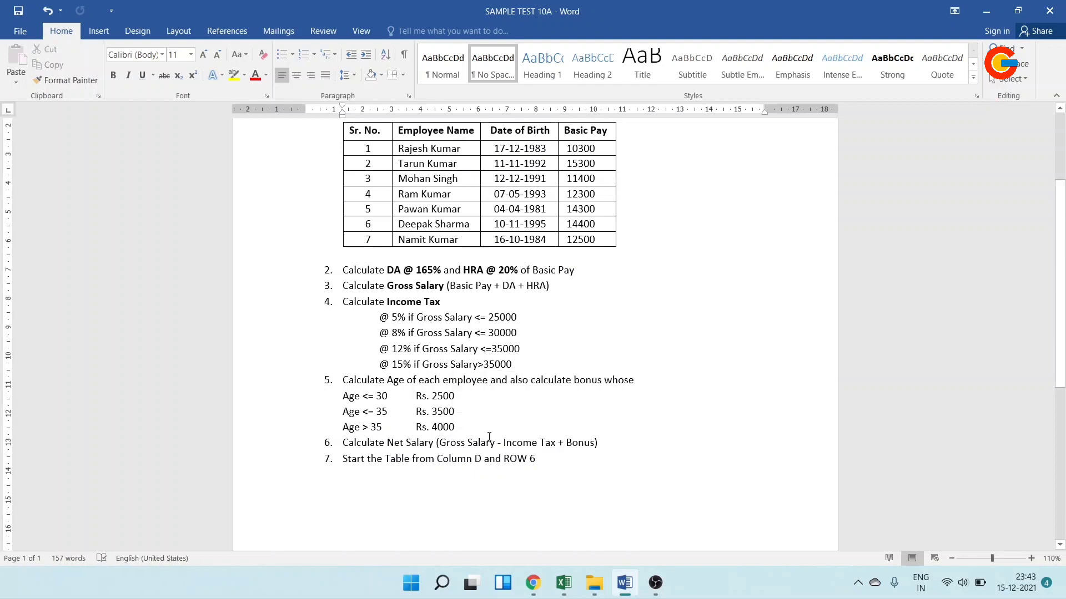
- Return to the Excel sheet and enter the heading Age in I1
click(563, 583)
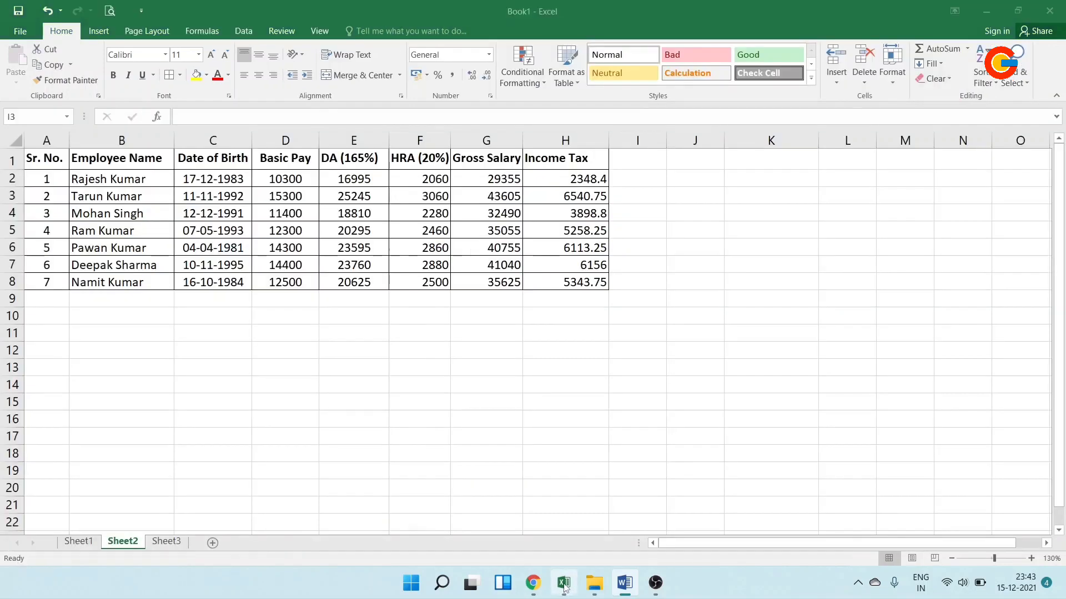
click(655, 162)
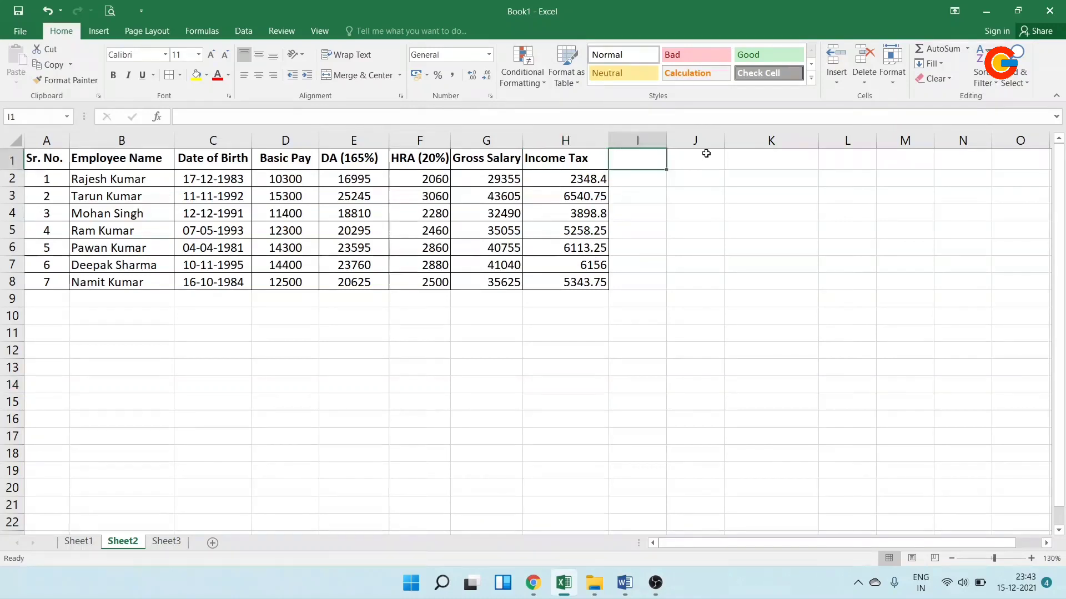
text(Age)
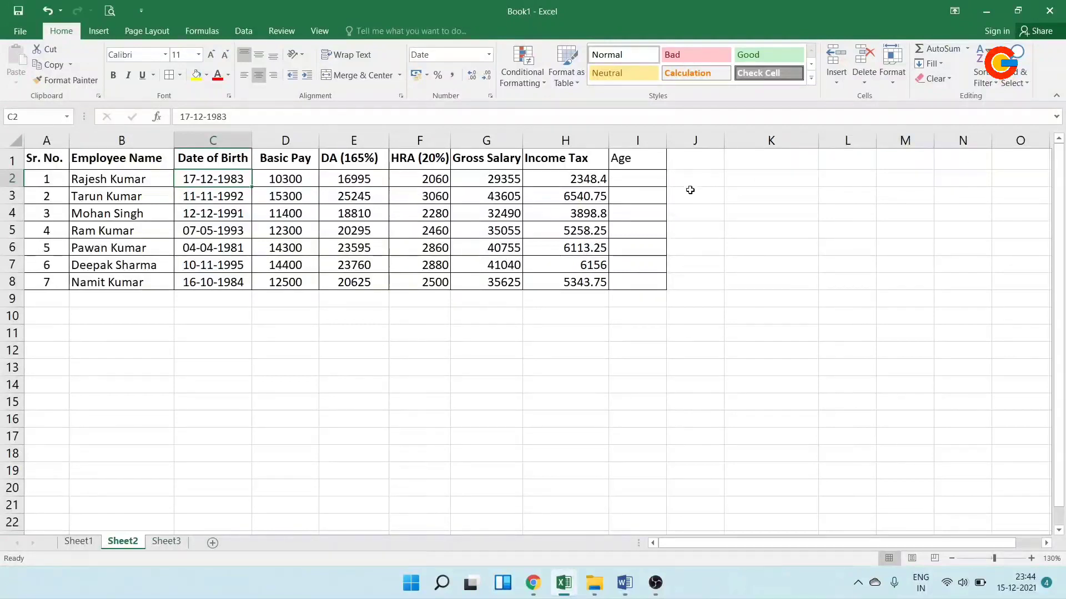
- Widen column I slightly and calculate the first employee's age in I2 with the formula =DATEDIF(C2,TODAY(),"Y")
click(629, 182)
drag(666, 141, 686, 141)
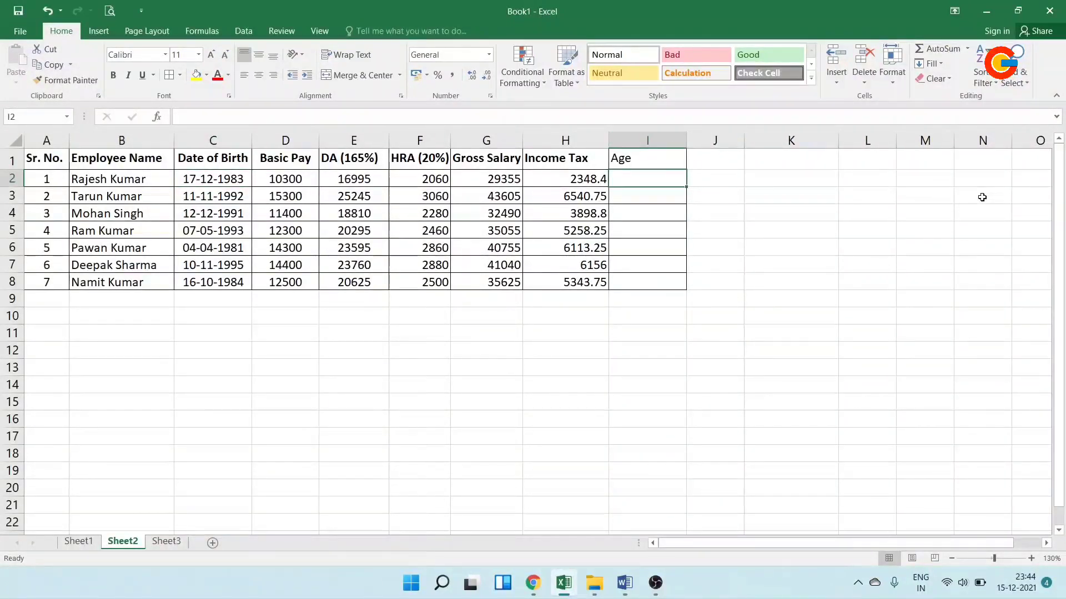
text(=datedif)
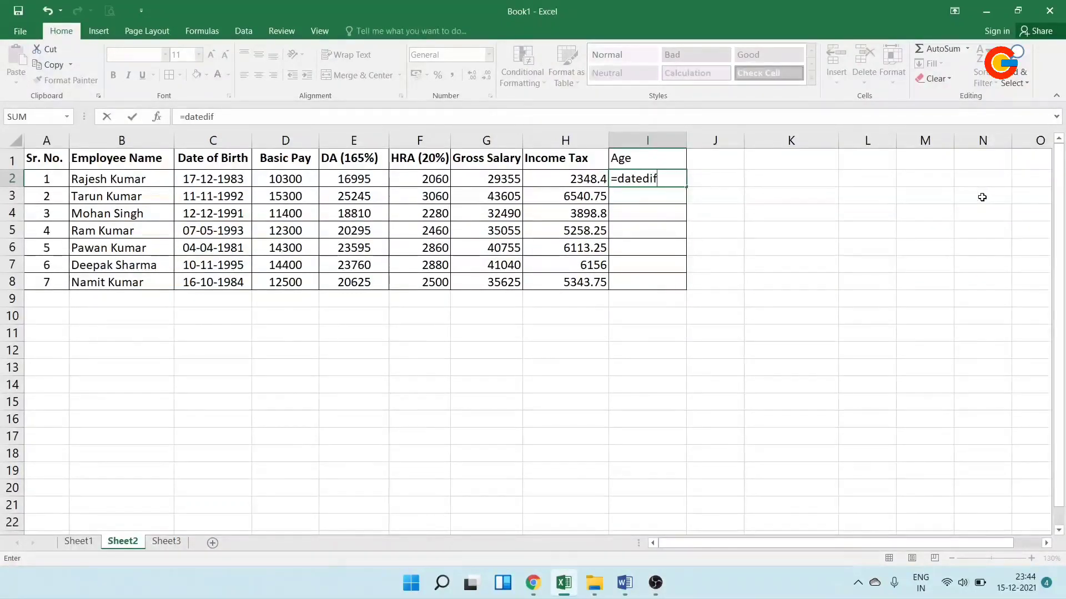
text(()
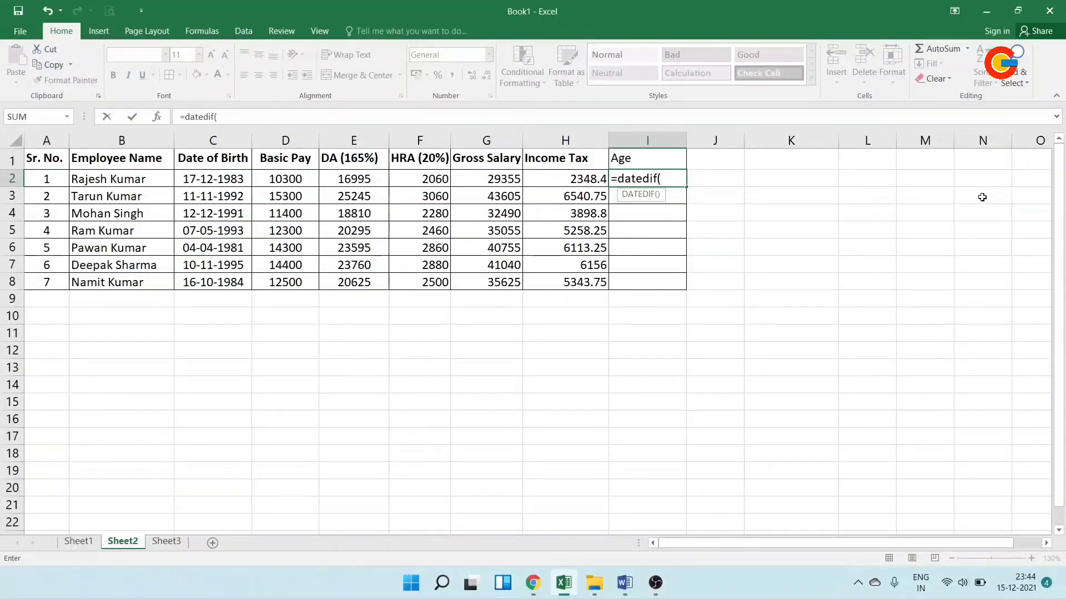
click(209, 180)
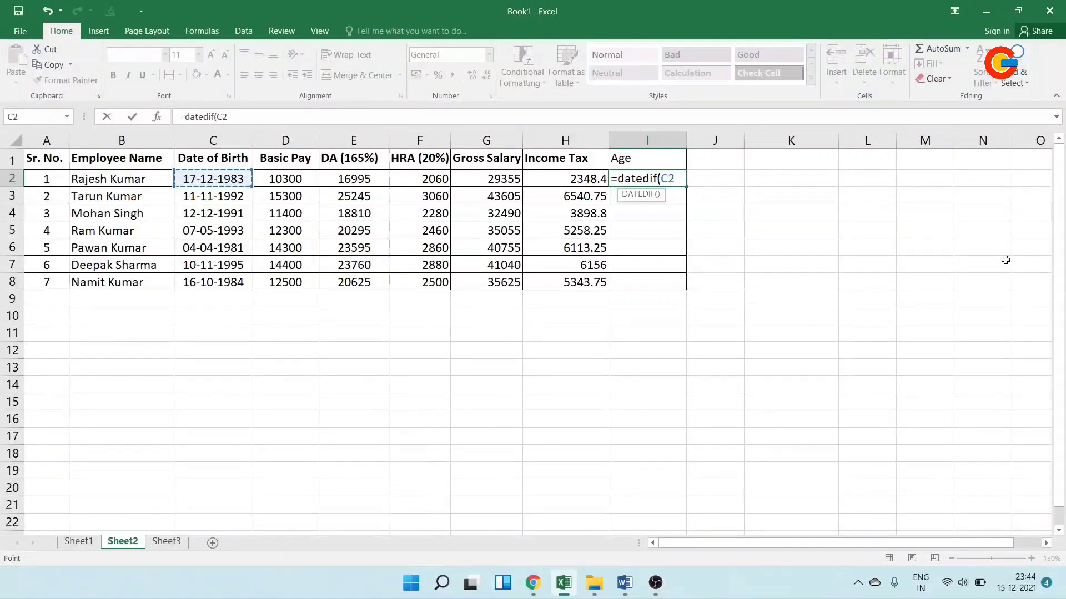
text(,)
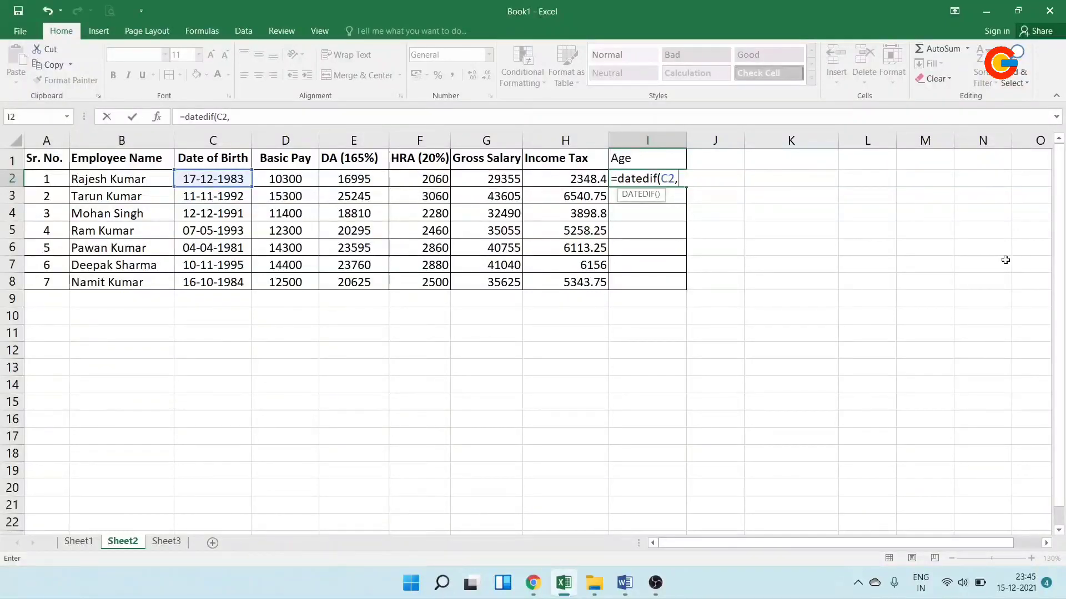
text(toda)
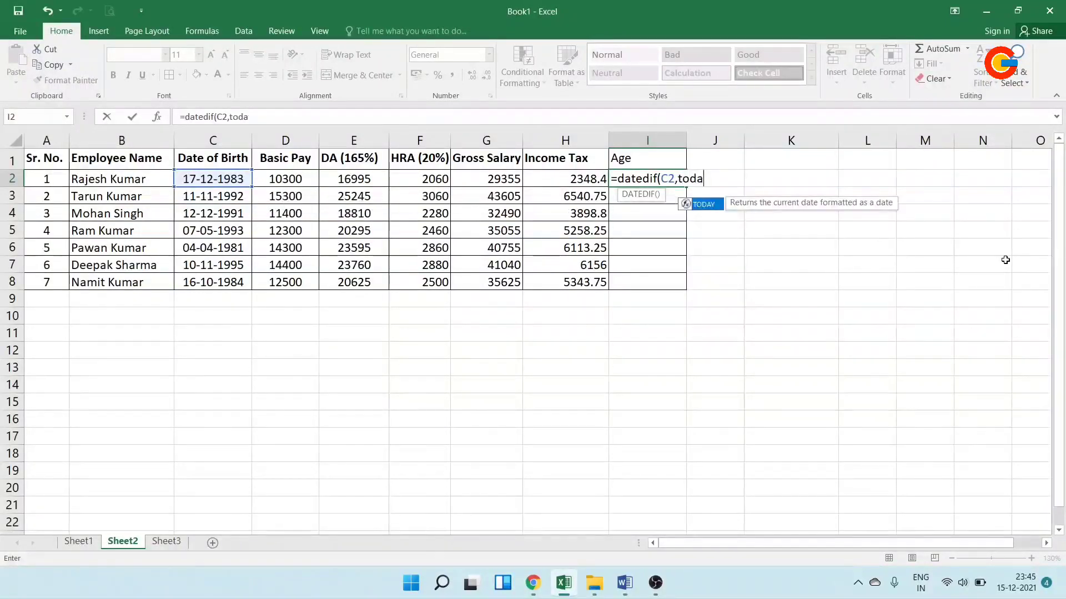
text(y())
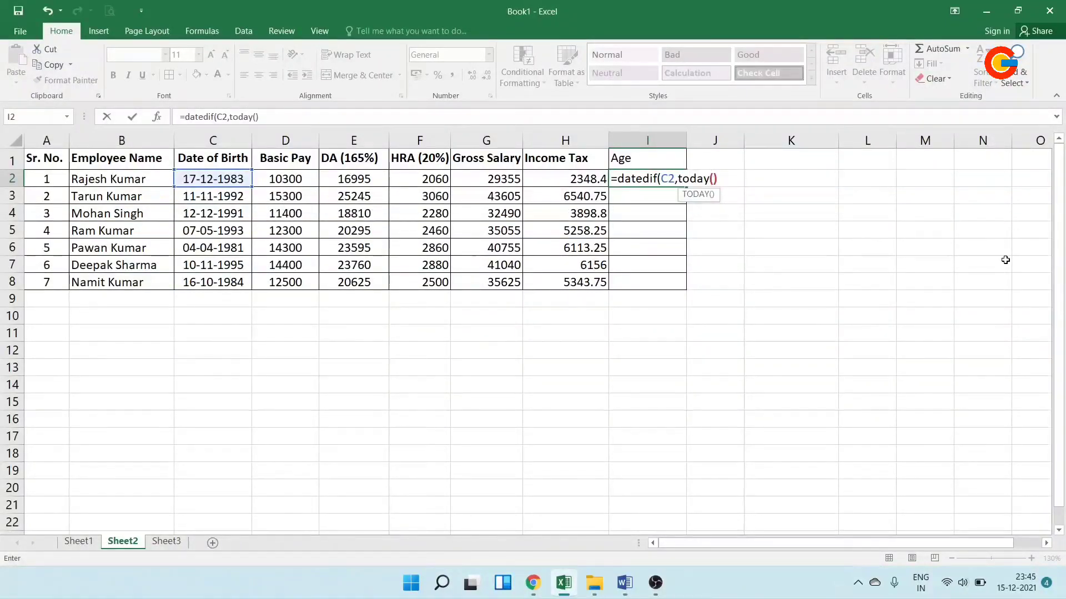
text(,)
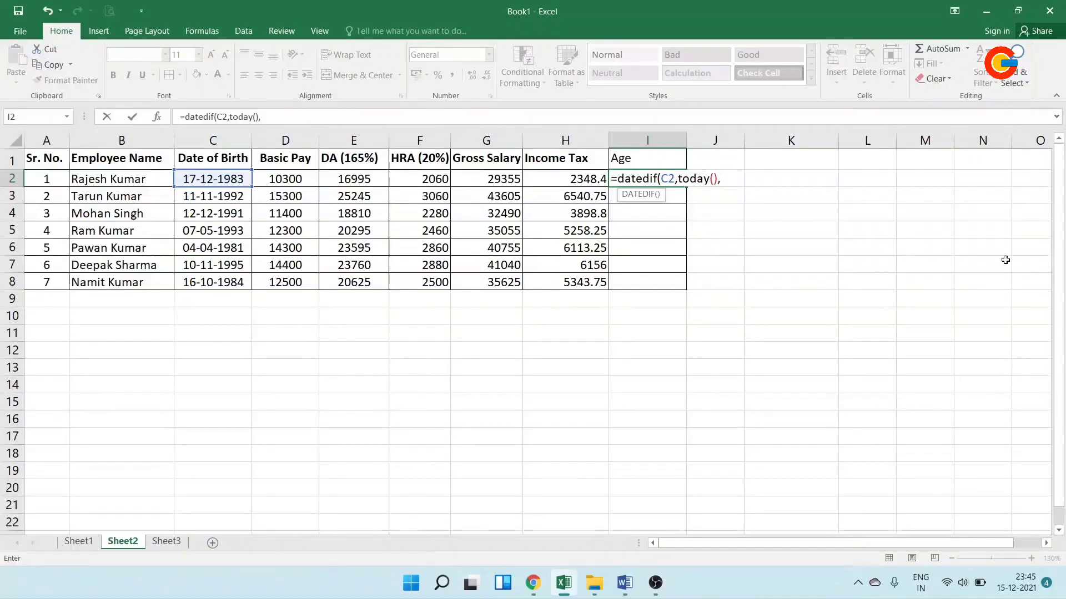
text("Y"))
key(Return)
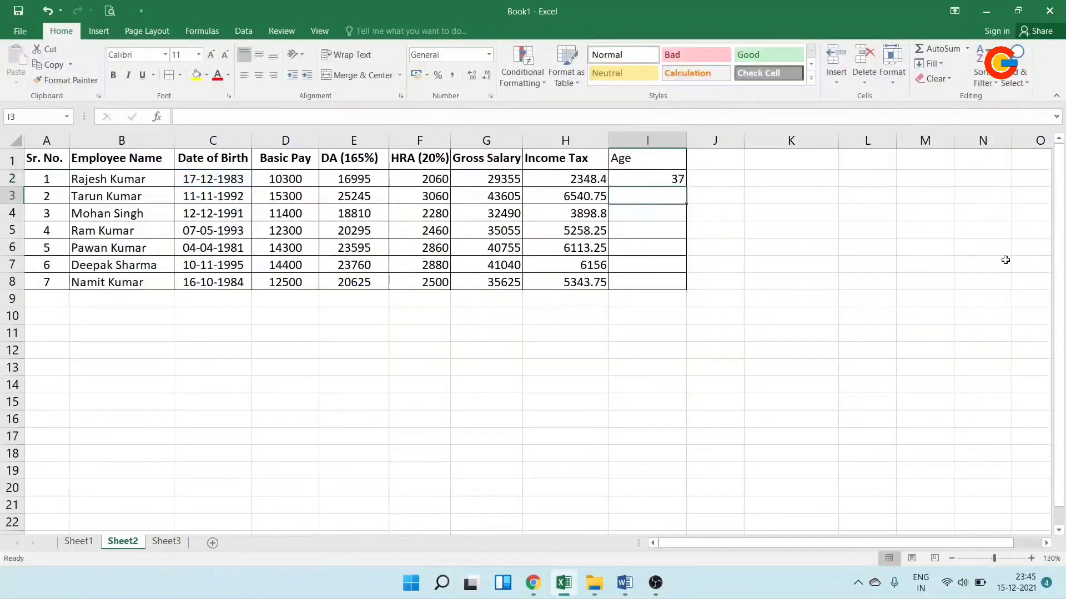
- Copy the age formula from I2 down through I8 for the remaining employees
click(660, 176)
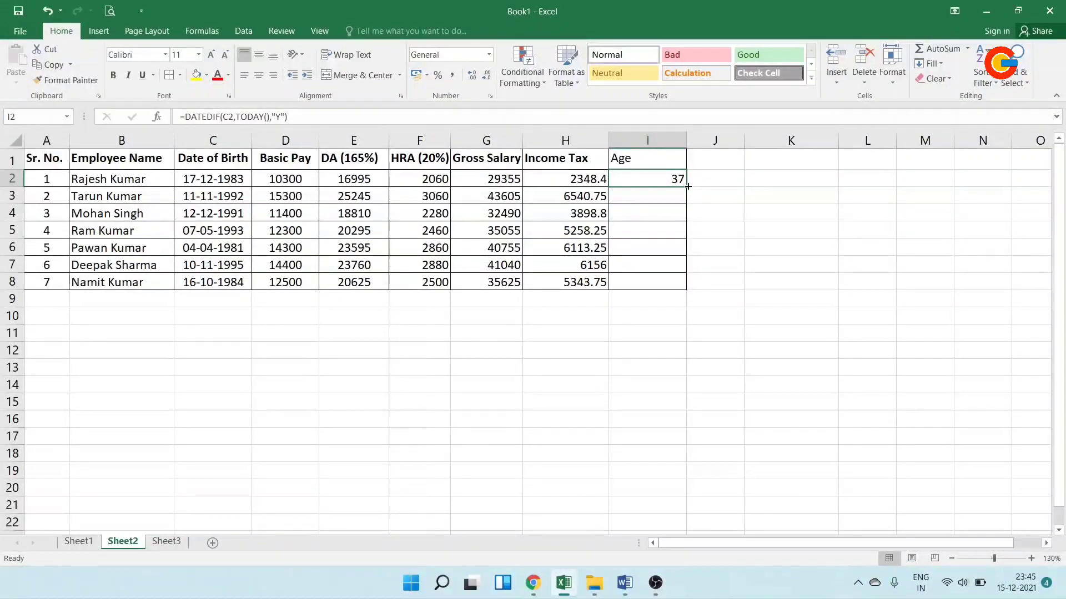
drag(687, 187, 682, 284)
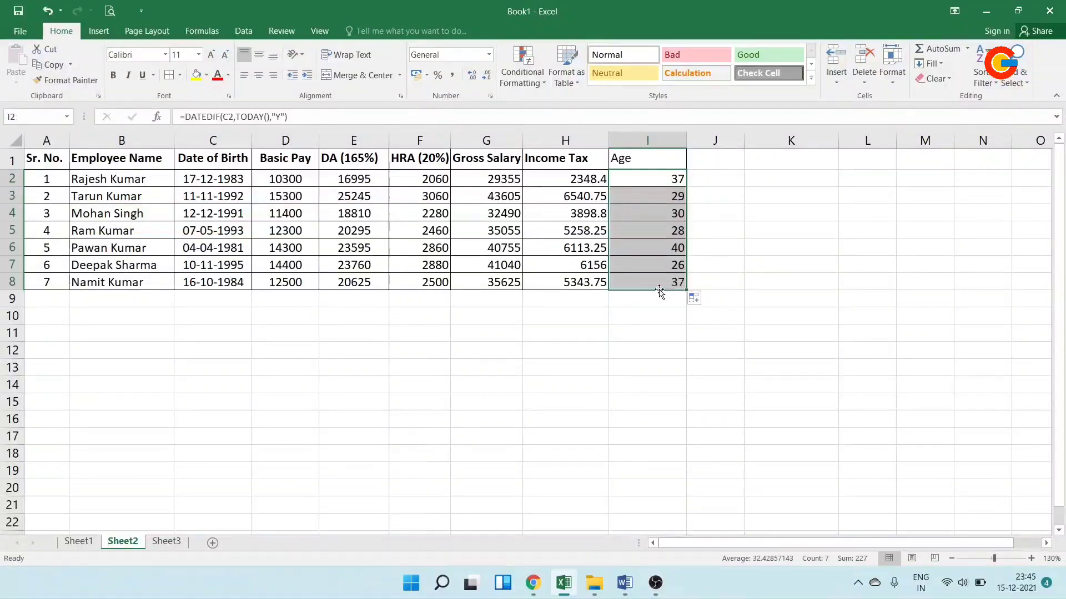
drag(666, 179, 675, 284)
- Enter the heading Bonus in J1 and apply all borders to J1:J8
click(716, 164)
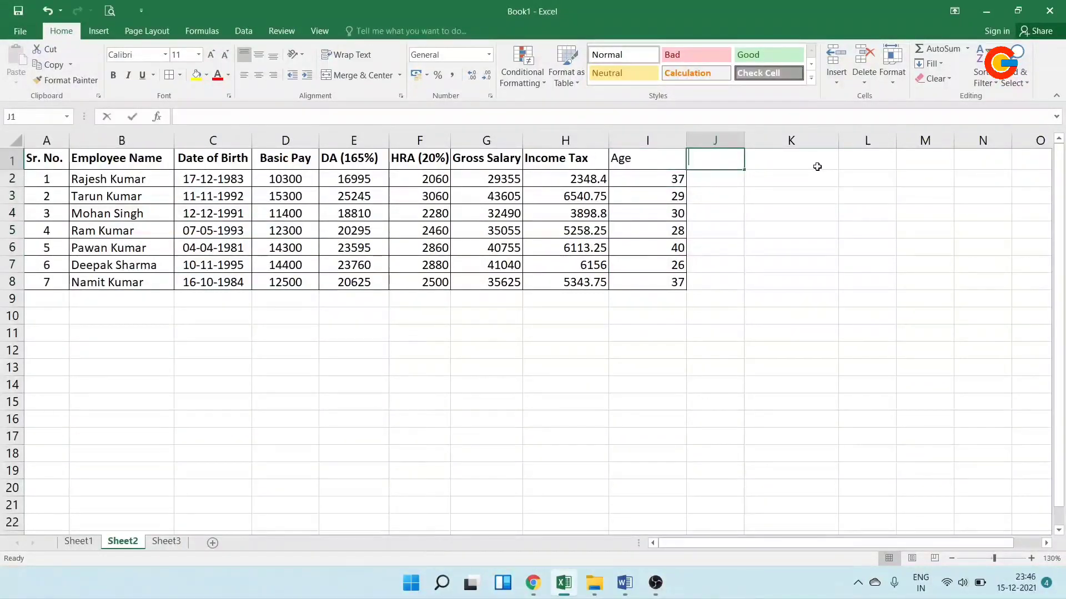
text(Bonus)
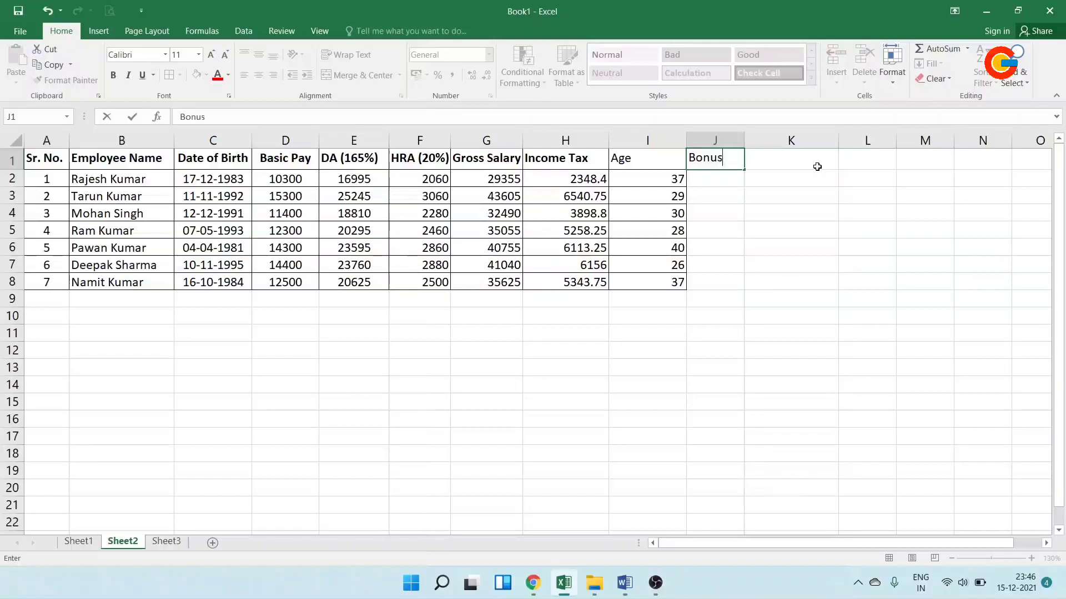
key(Return)
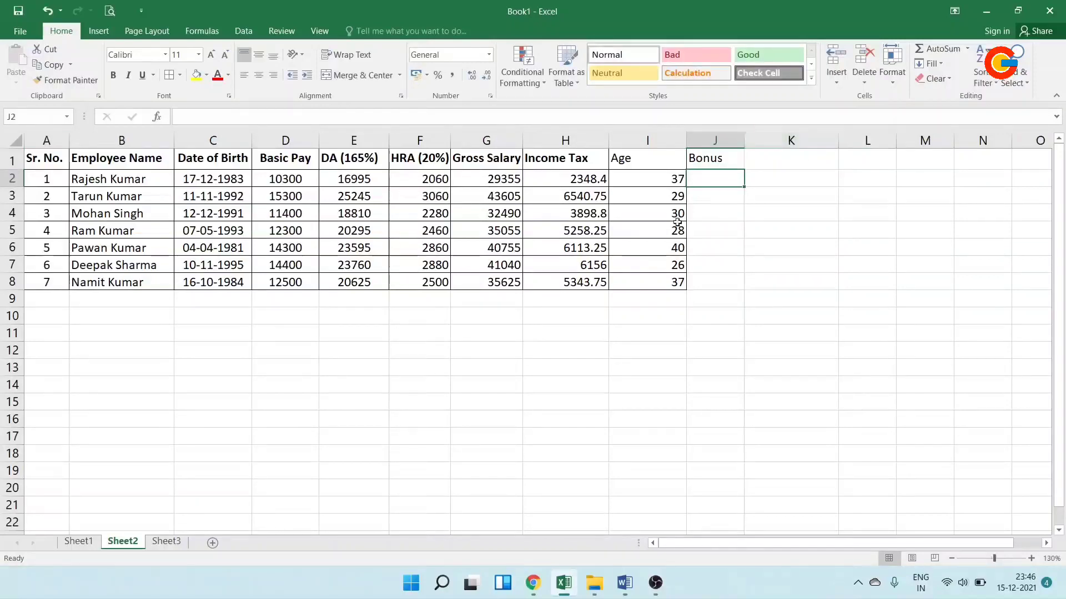
drag(700, 155, 709, 279)
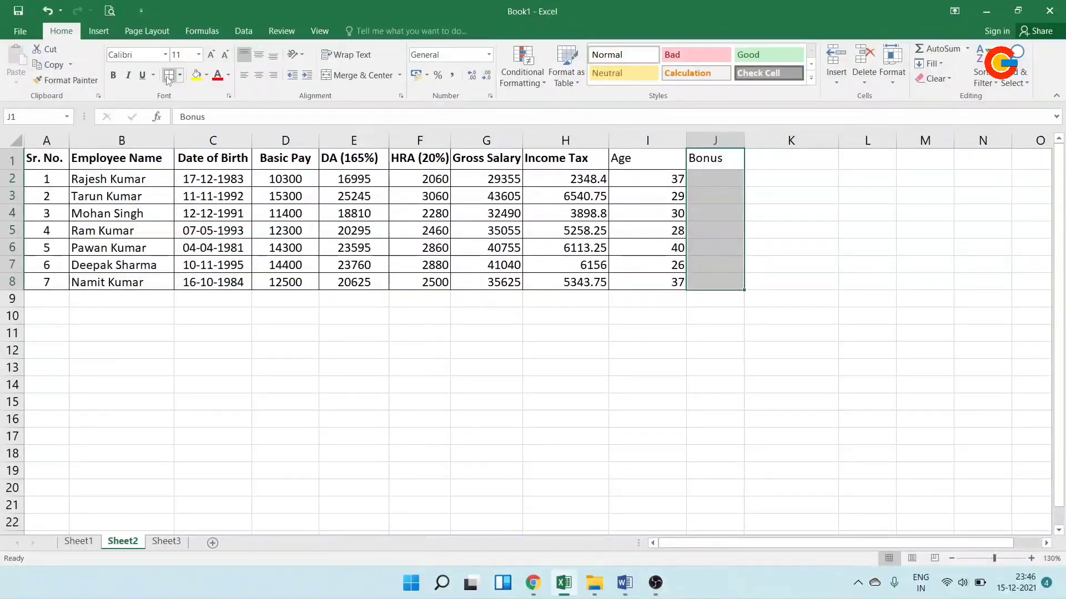
- Calculate the first employee's bonus in J2 with the nested formula =IF(I2<=30,2500,IF(I2<=35,3500,4000))
click(715, 183)
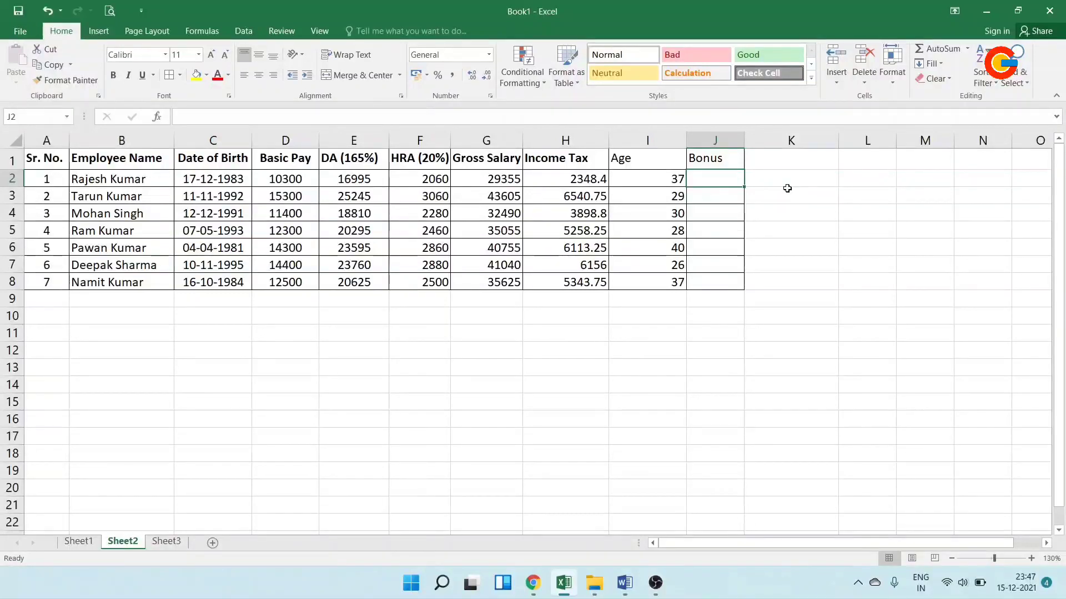
text(=if)
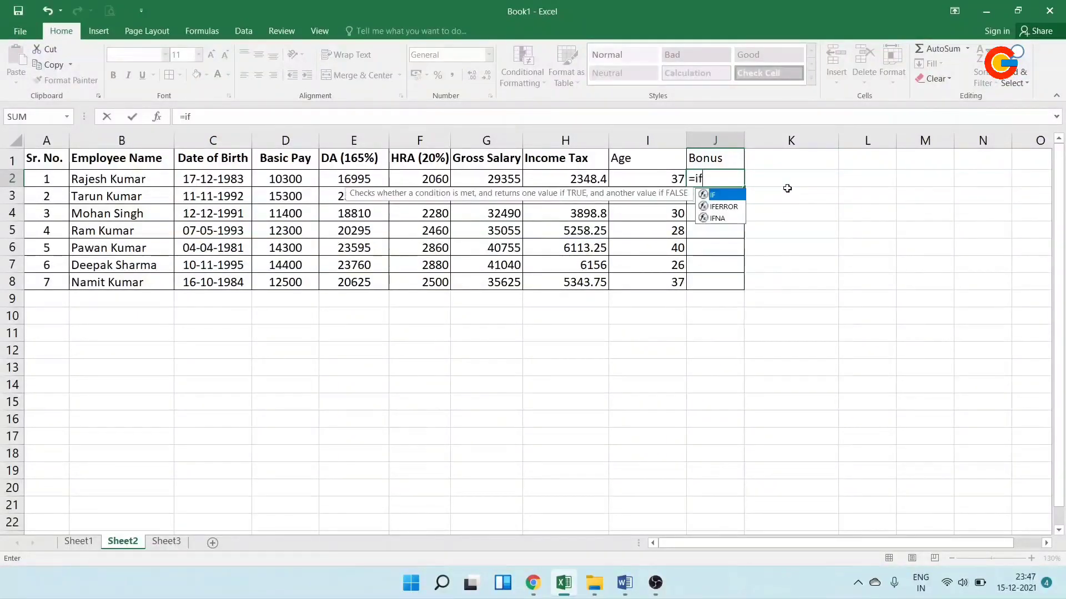
text(()
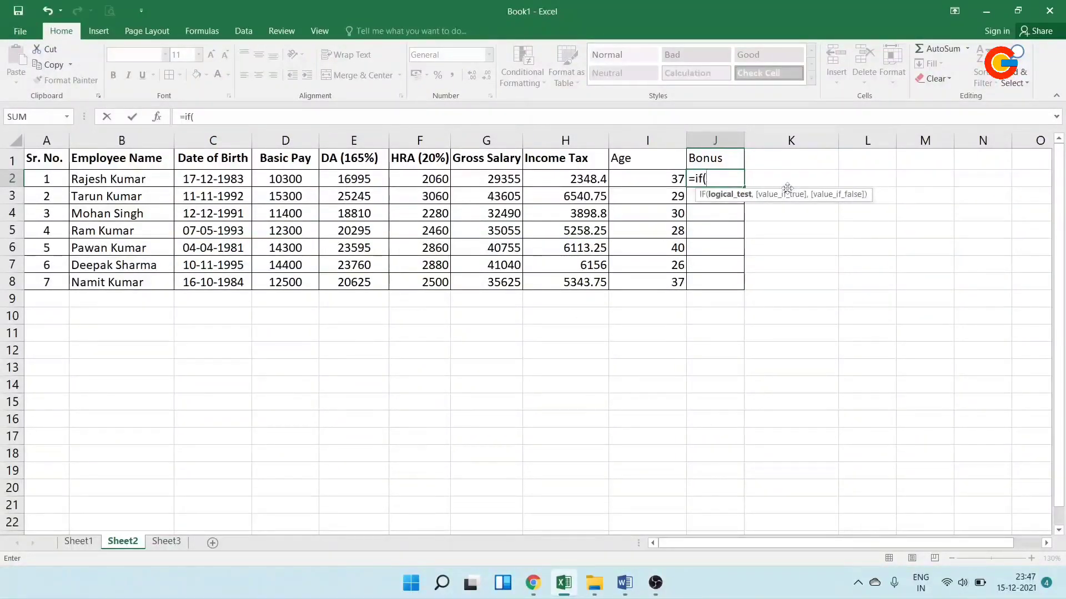
click(655, 177)
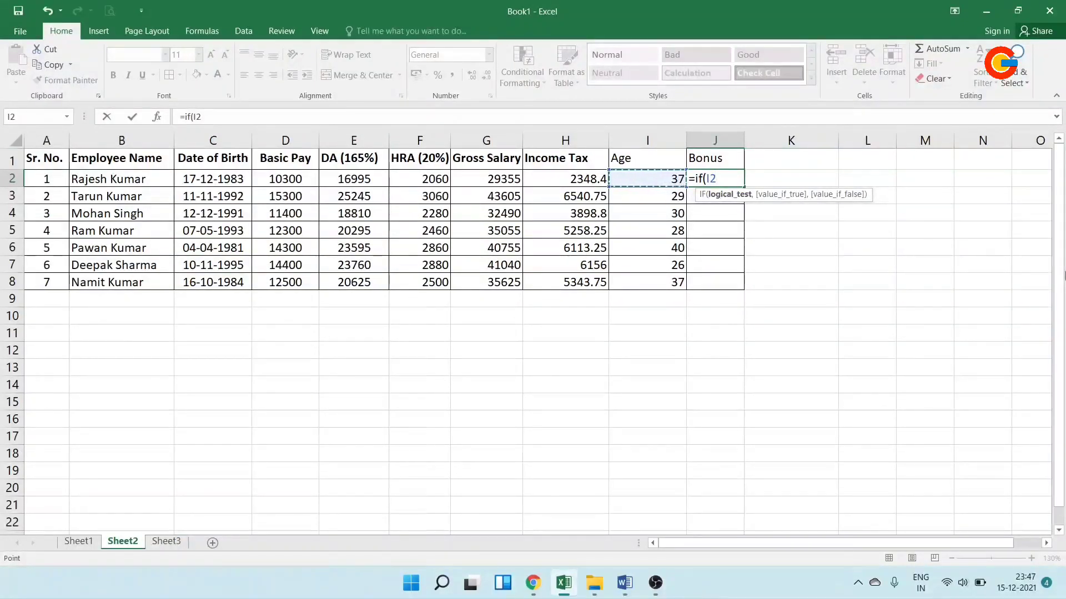
text(<=30)
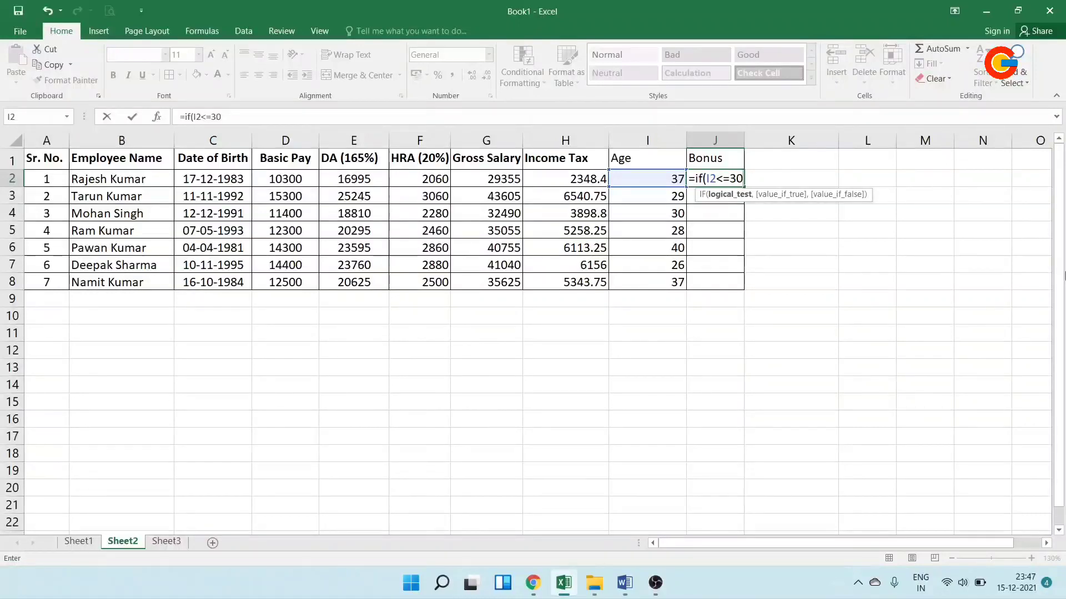
text(,)
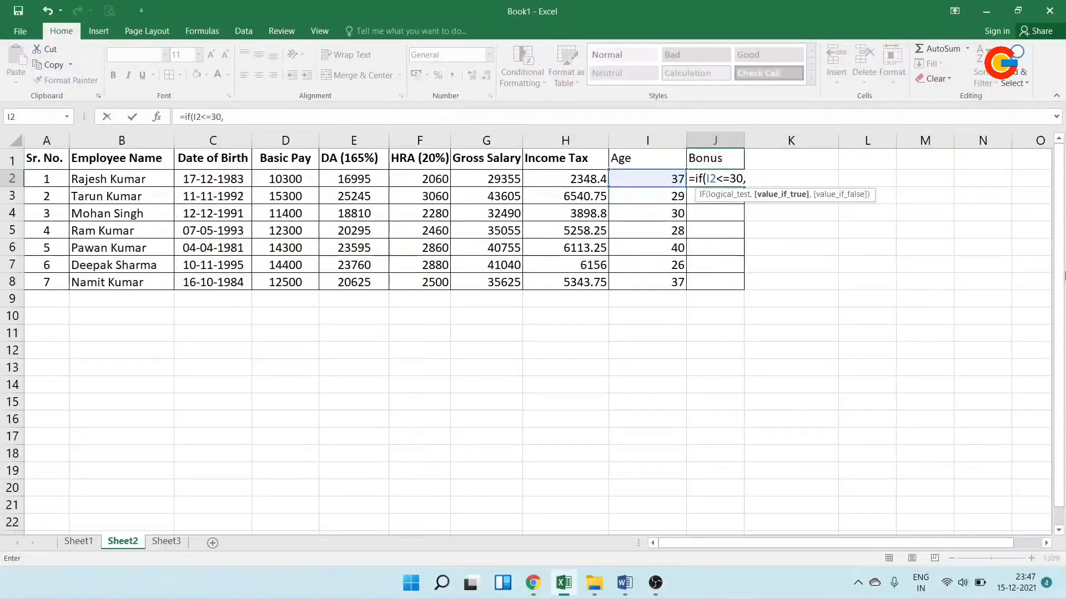
text(2500,if)
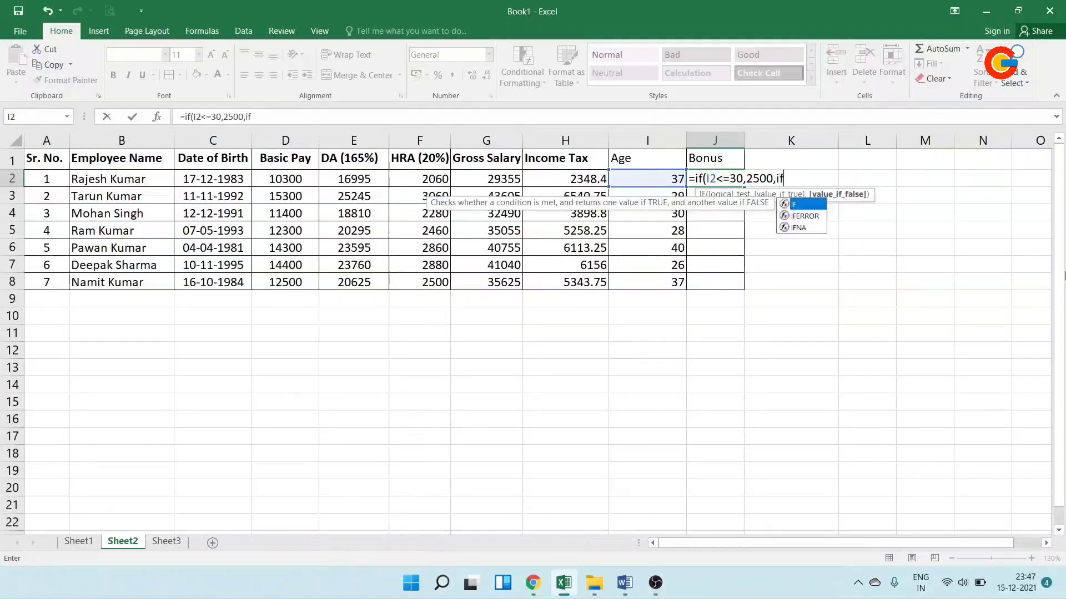
text(()
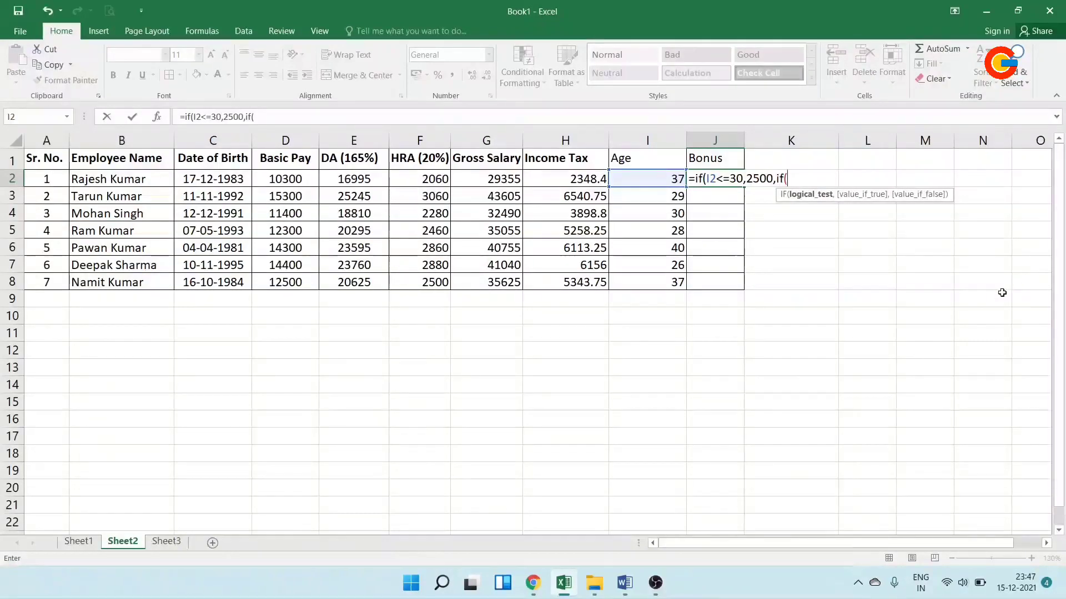
click(662, 177)
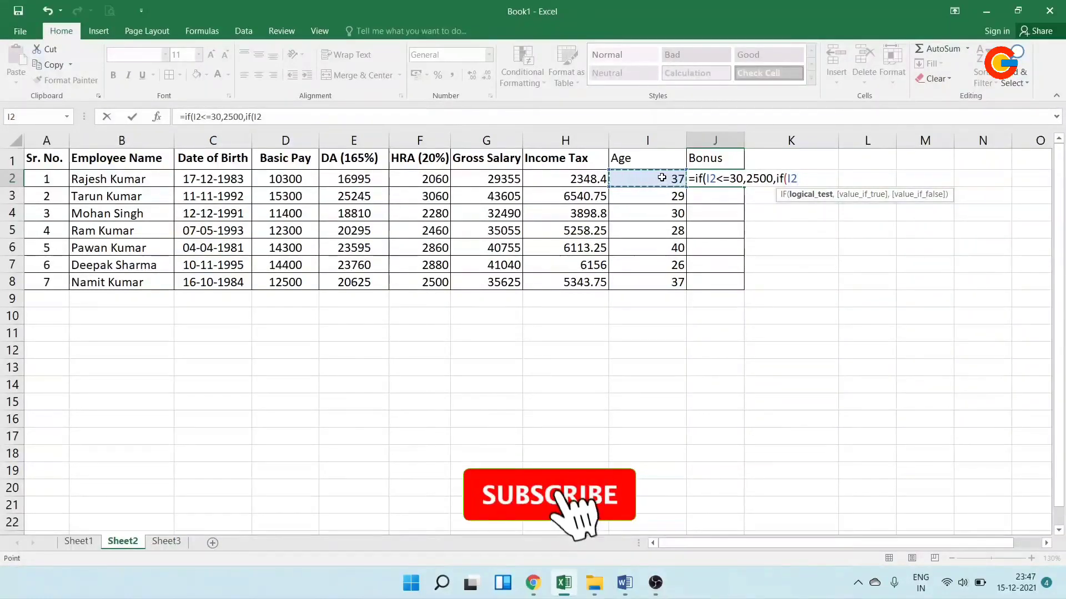
text(<=)
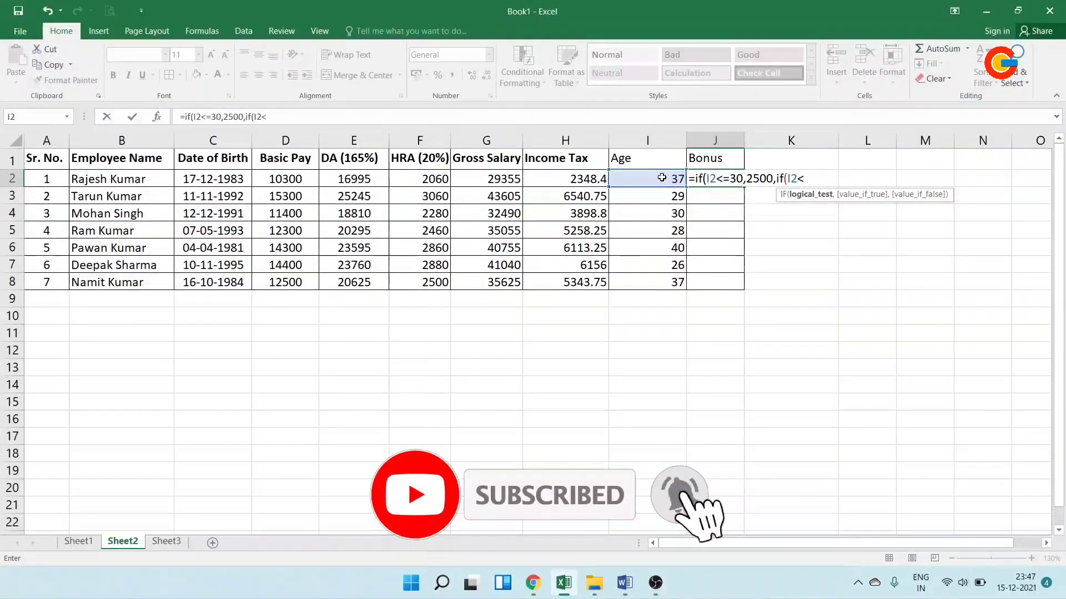
text(35)
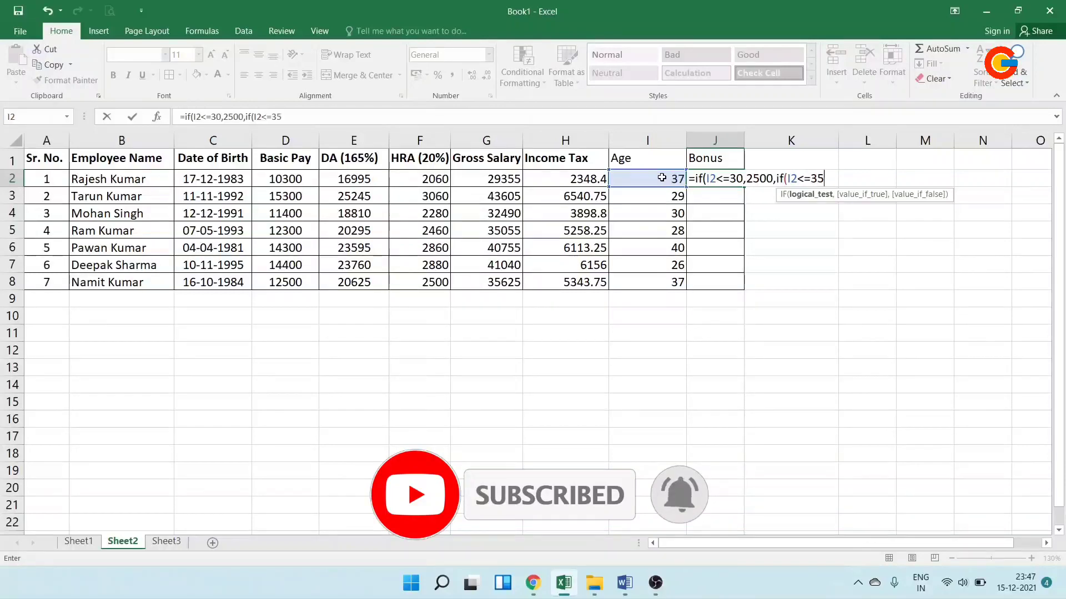
text(,)
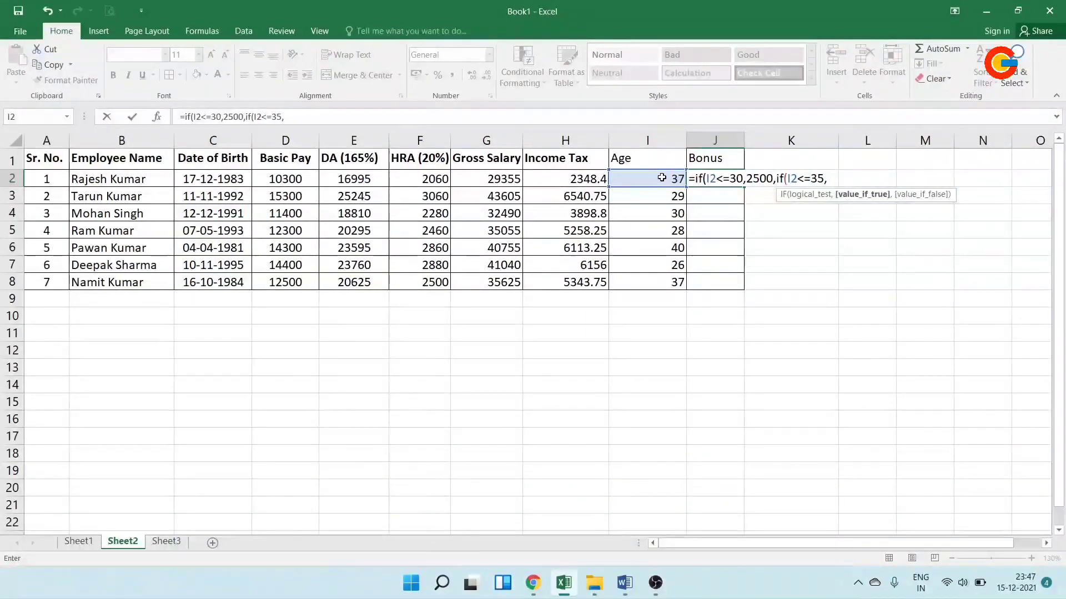
text(3500,)
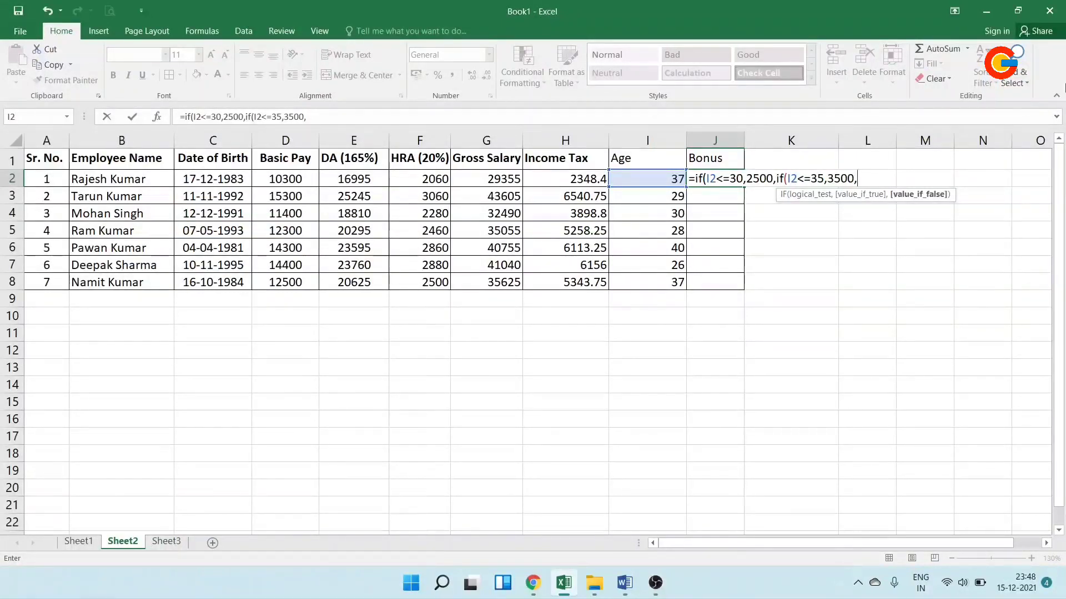
text(000)))
key(Return)
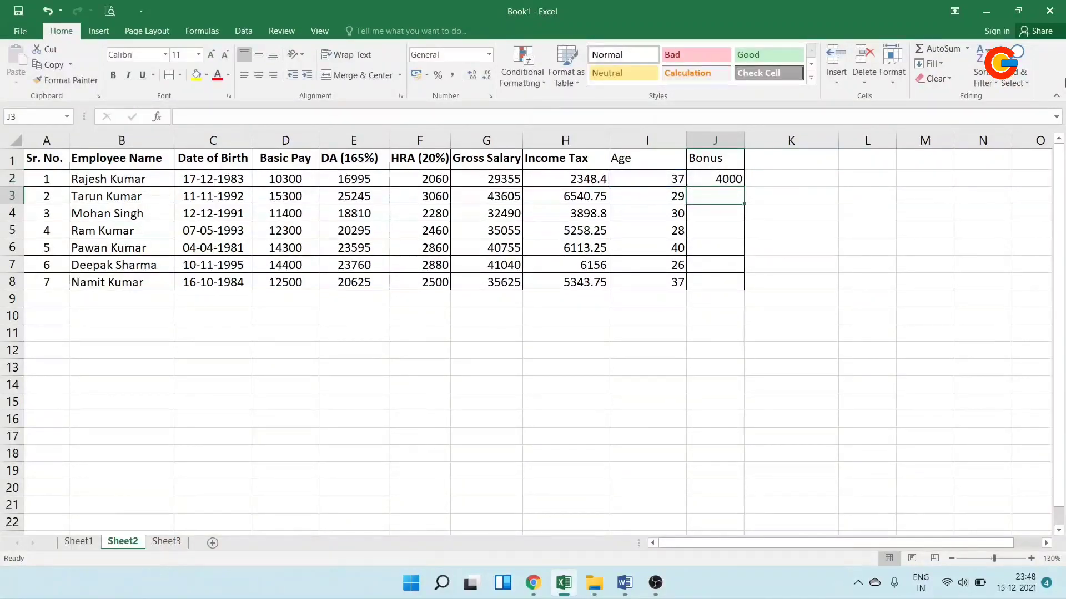
- Copy the bonus formula from J2 down to J8 and check the bonuses against the ages in column I
click(679, 177)
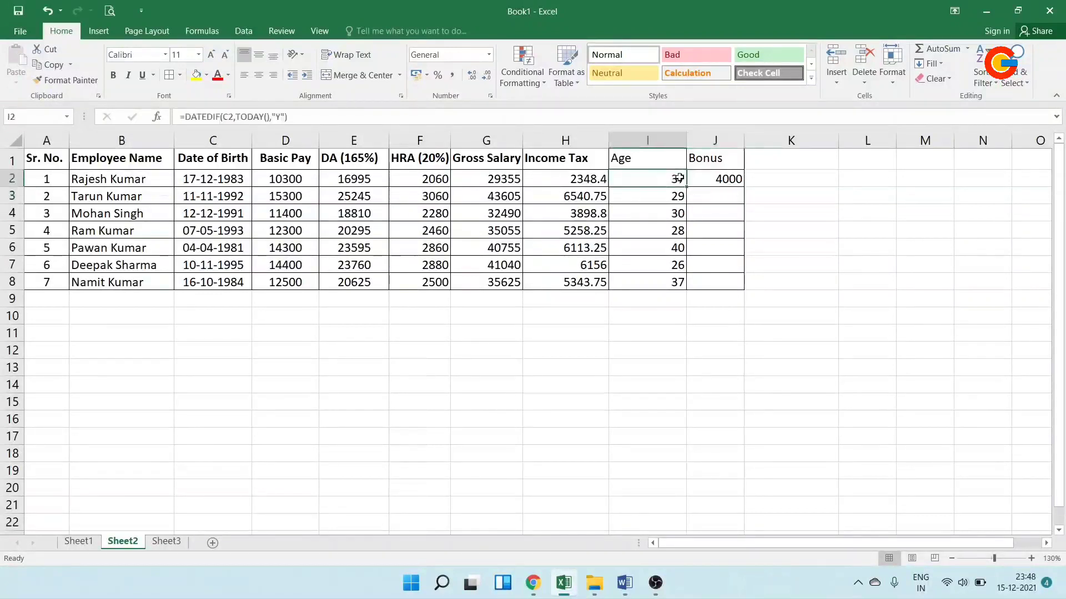
click(730, 180)
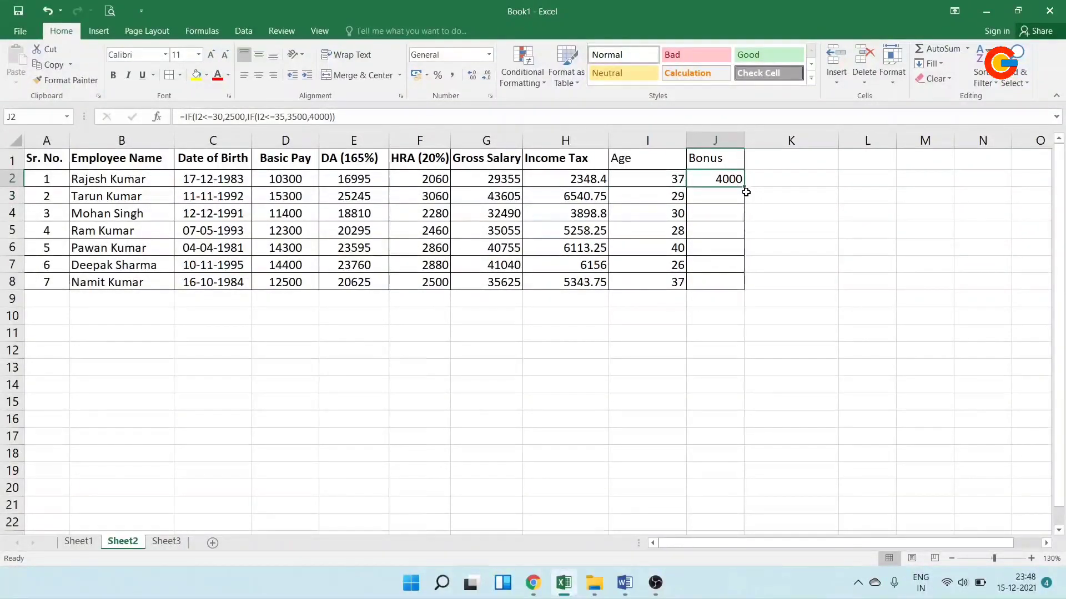
drag(745, 191, 719, 291)
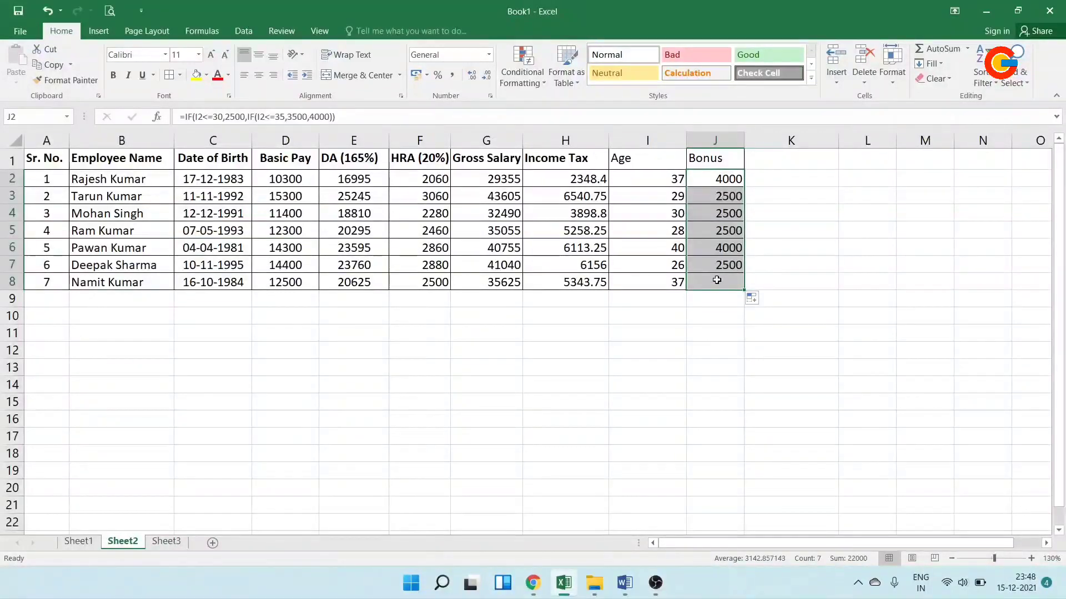
click(712, 195)
drag(712, 196, 671, 190)
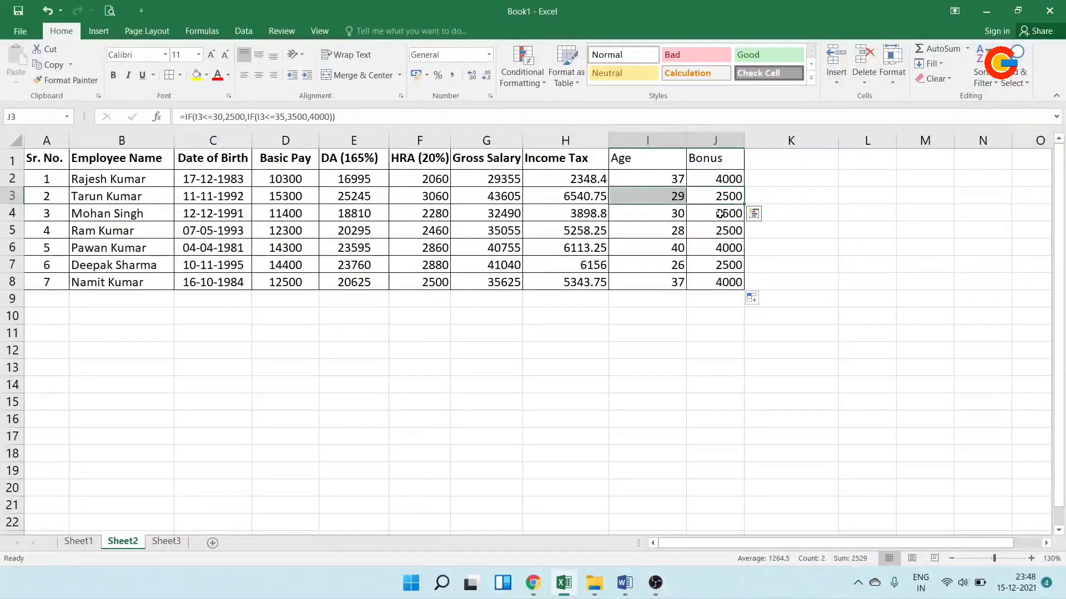
drag(723, 212, 663, 245)
drag(733, 269, 671, 265)
drag(728, 284, 677, 280)
click(709, 322)
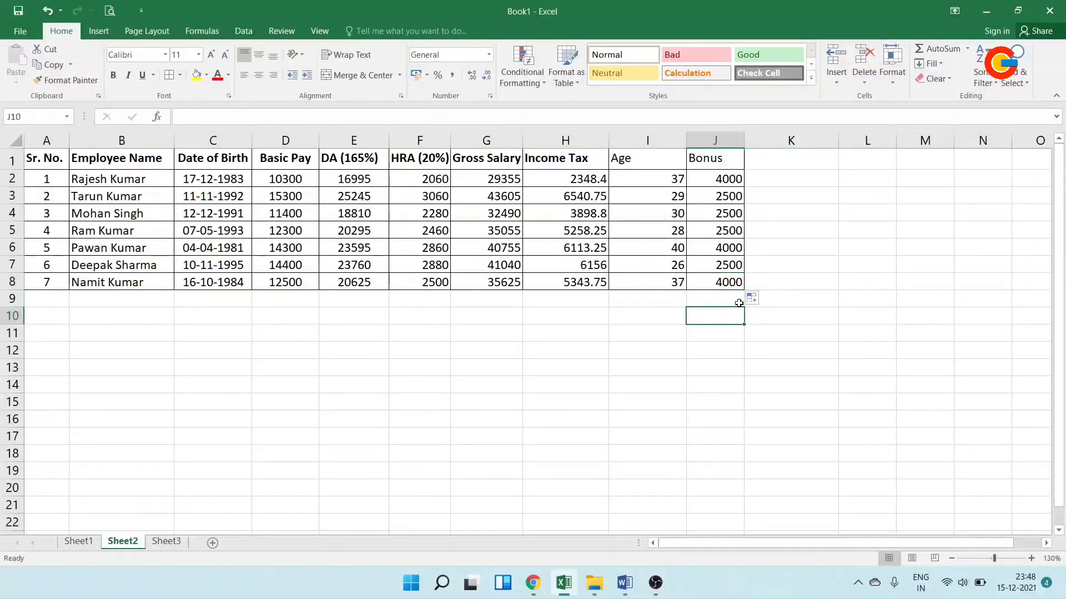
- Make the Age and Bonus headings in I1:J1 bold and narrow columns I and J to fit their contents
drag(721, 159, 625, 160)
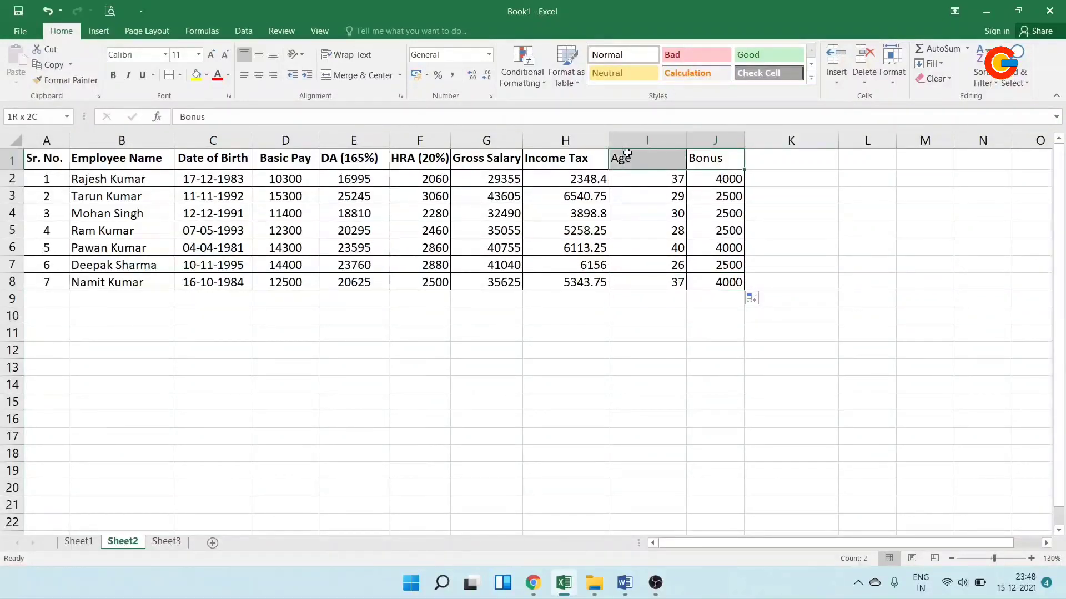
click(127, 76)
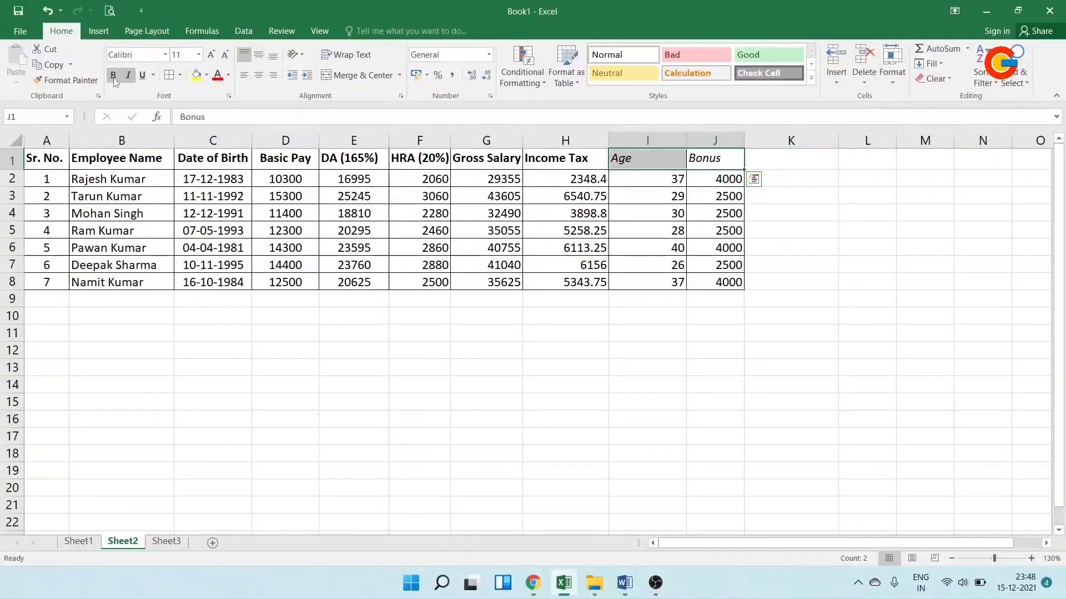
click(113, 75)
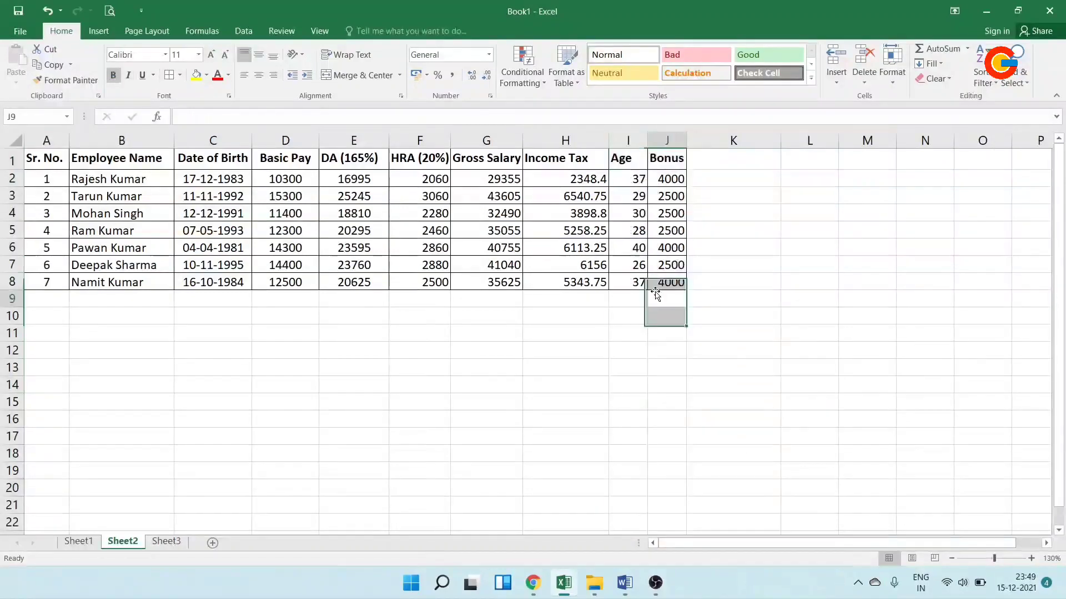
click(666, 298)
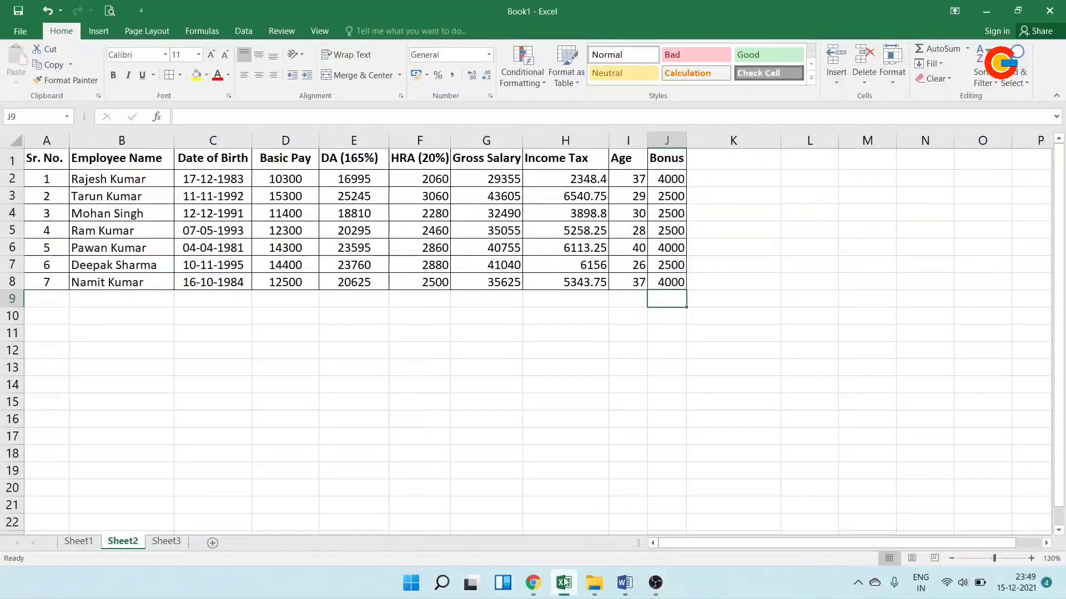
- Check the net salary rule in the Word test document, and enter the heading Net Salary in K1 with all borders on K1:K8
key(alt+Tab)
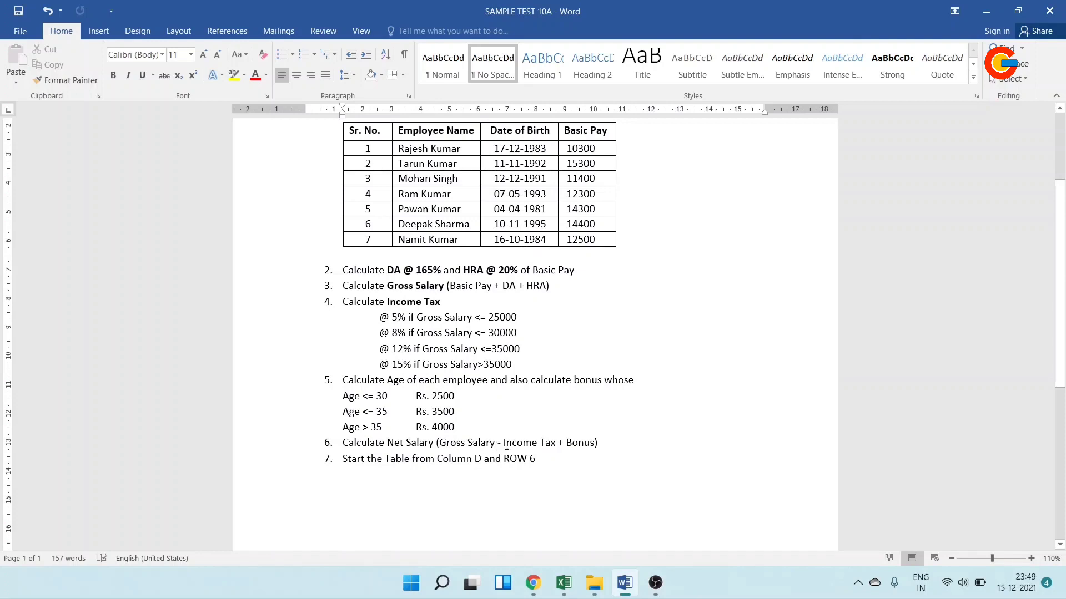
click(531, 442)
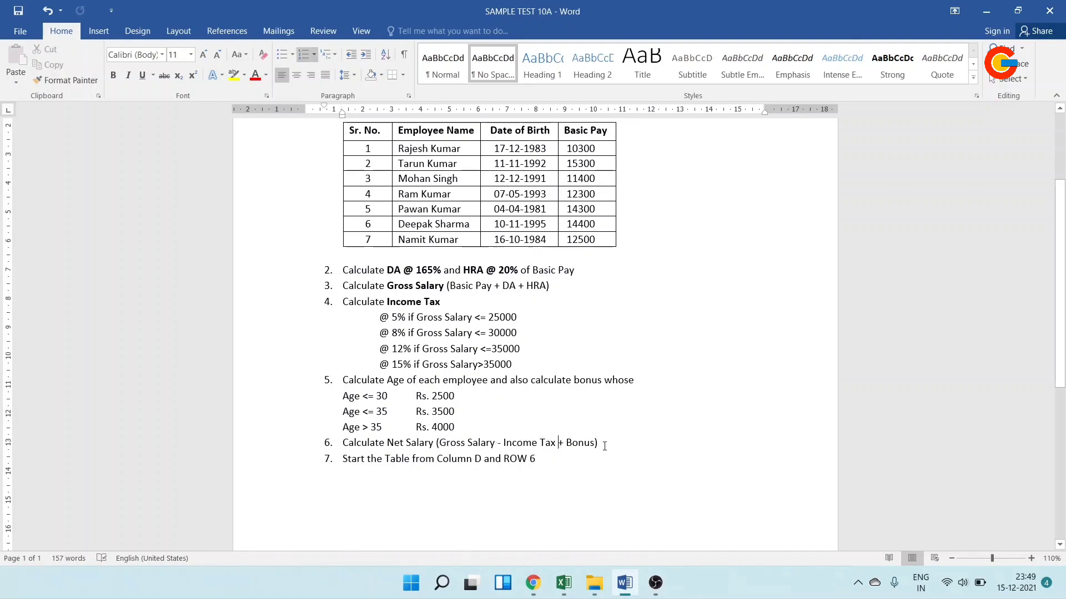
click(575, 584)
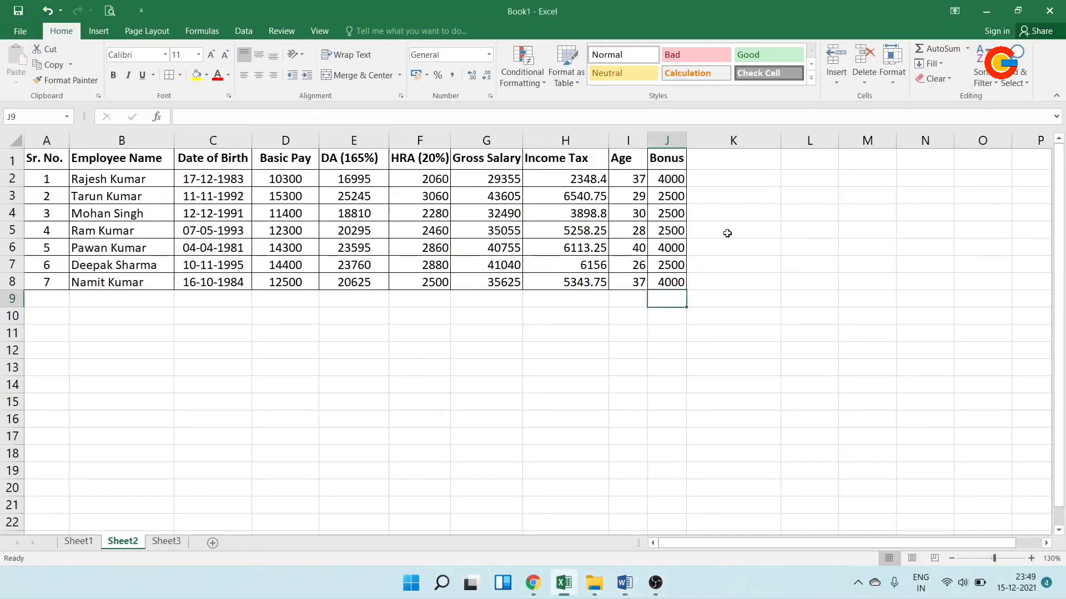
click(726, 169)
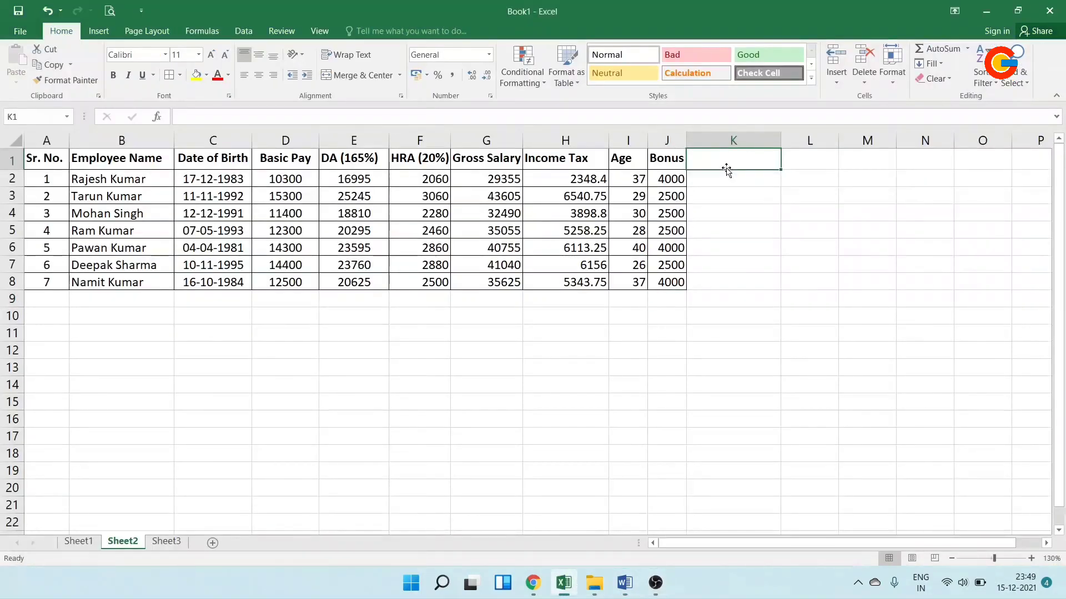
text(Net Salary)
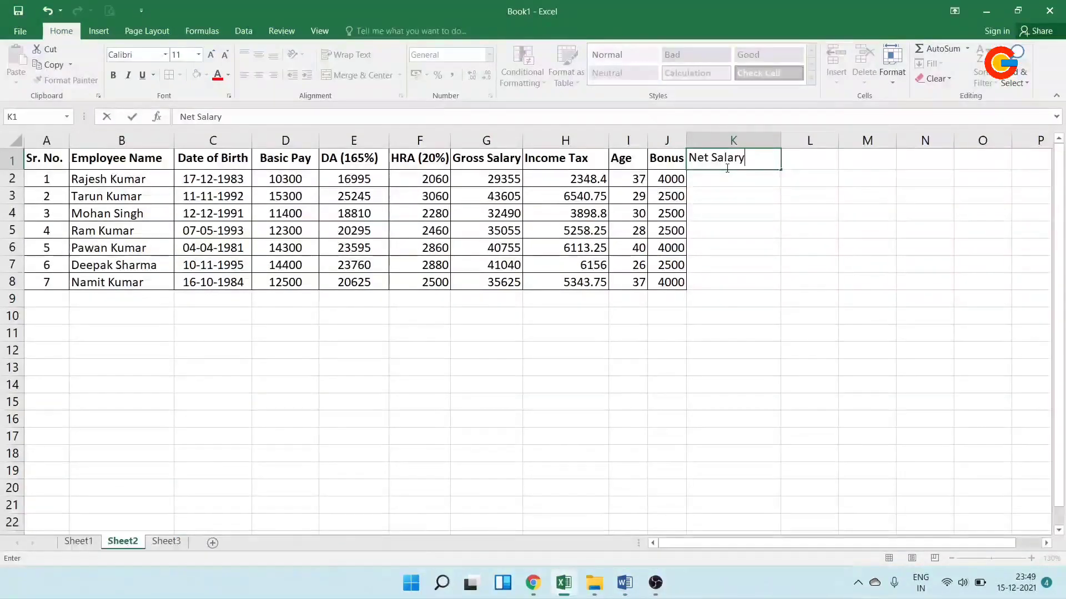
key(Return)
drag(726, 169, 711, 283)
click(170, 76)
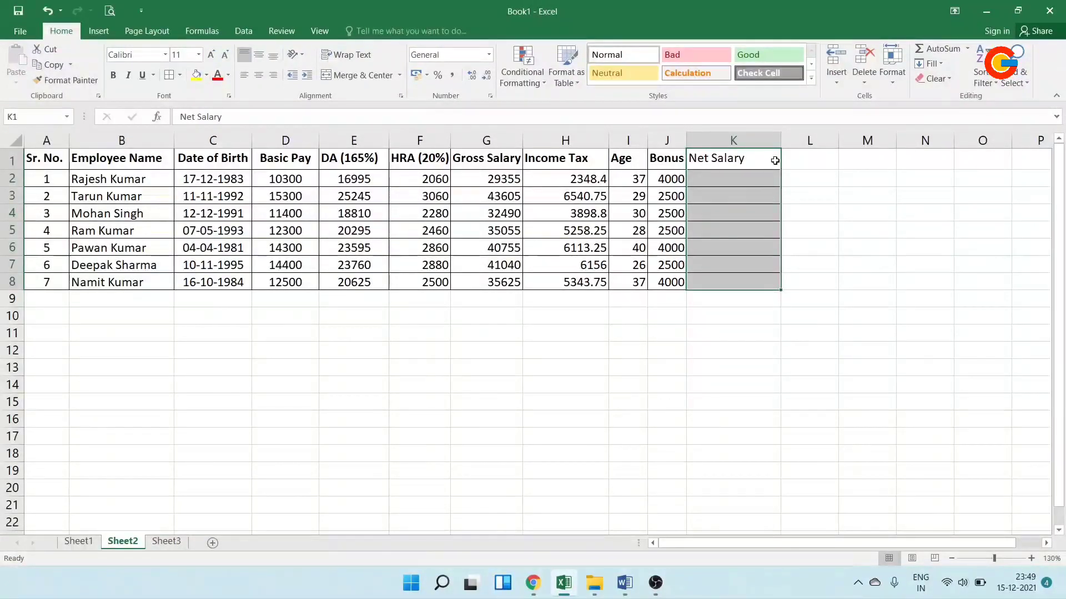
- Calculate the first employee's net salary in K2 with the formula =G2-H2+J2
click(748, 175)
text(=)
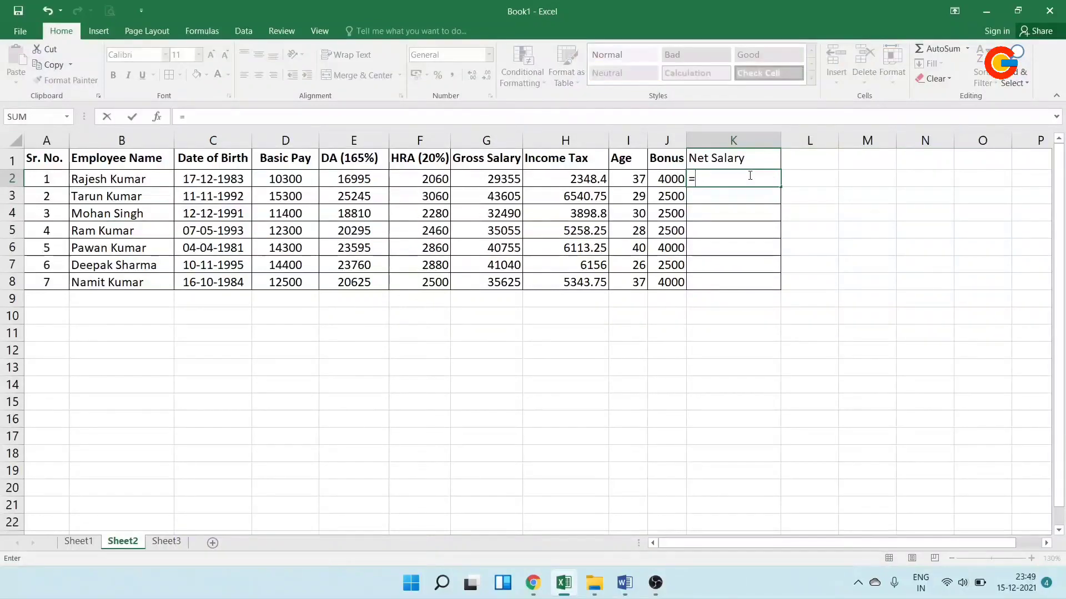
click(481, 174)
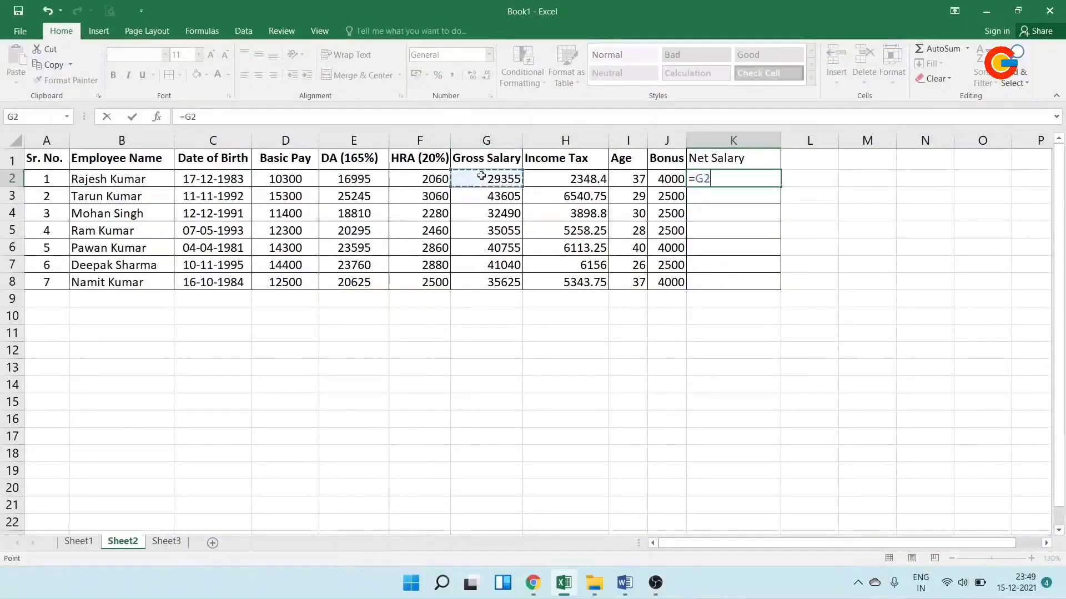
text(-)
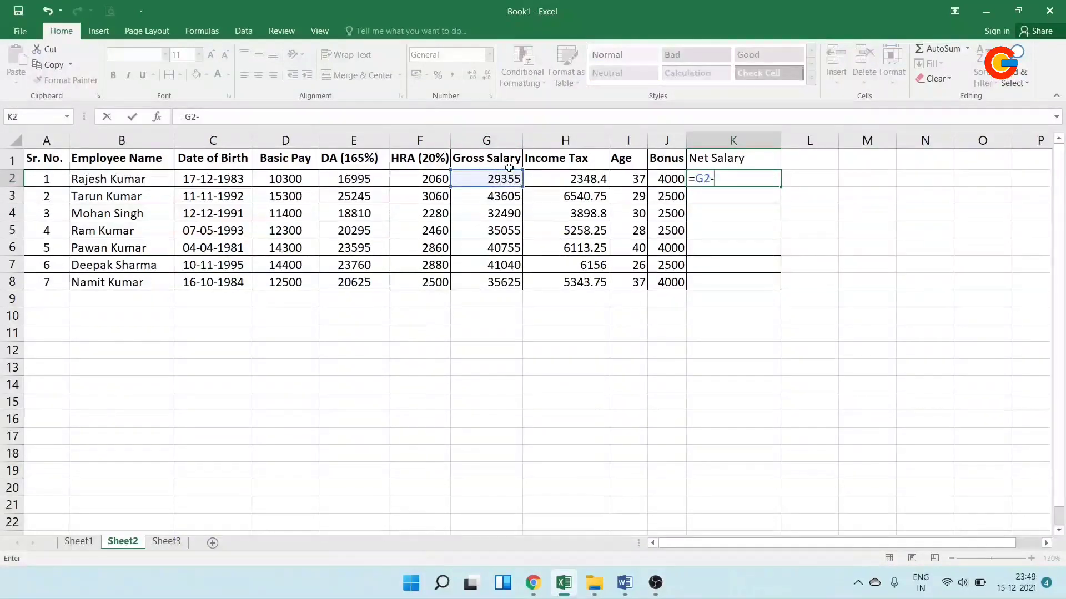
click(531, 179)
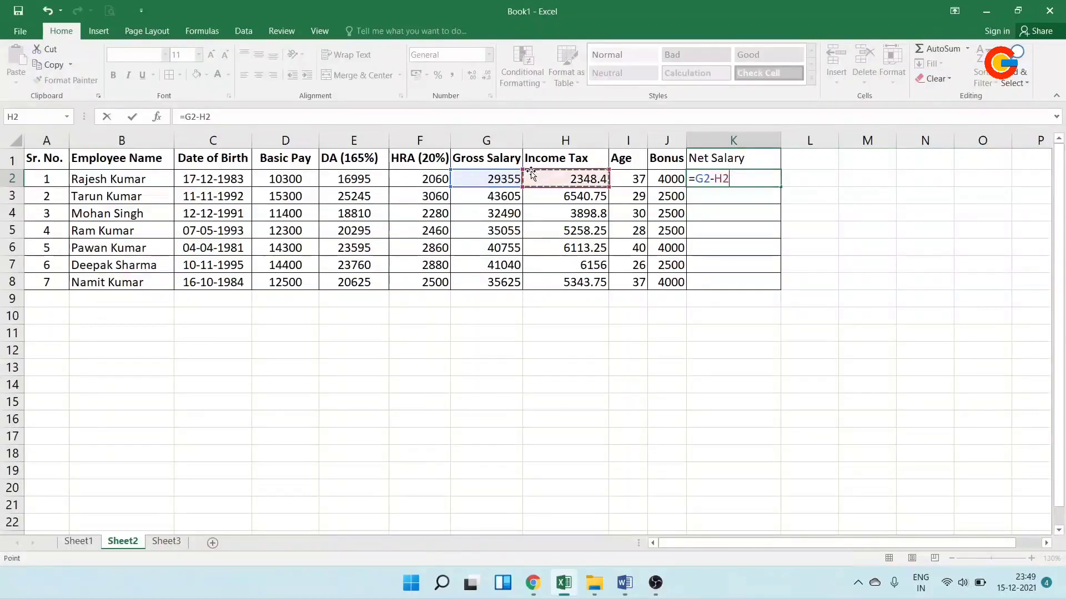
text(+)
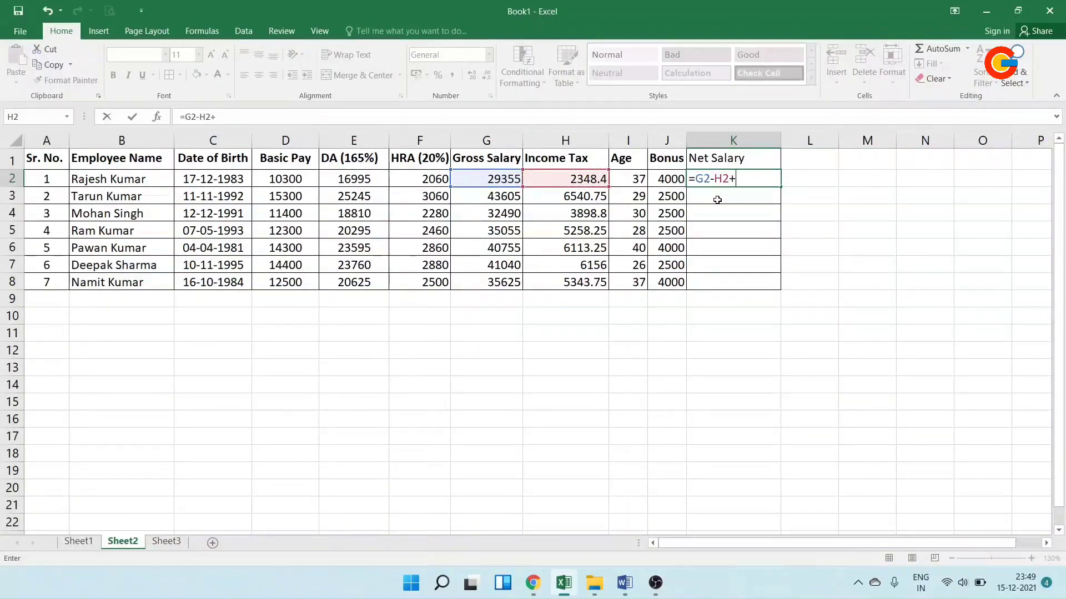
click(675, 179)
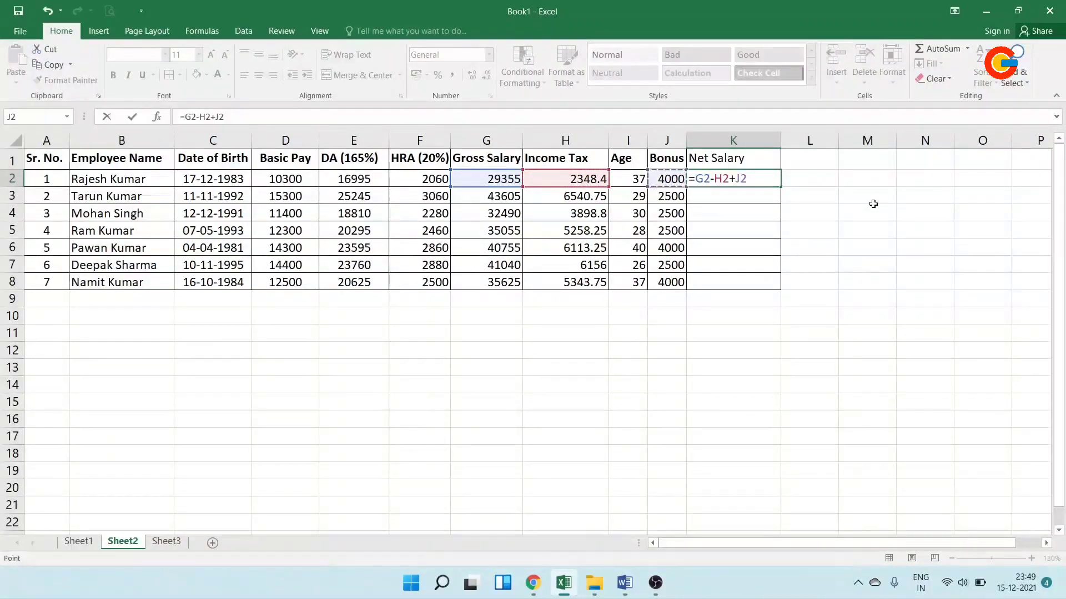
key(Return)
click(758, 179)
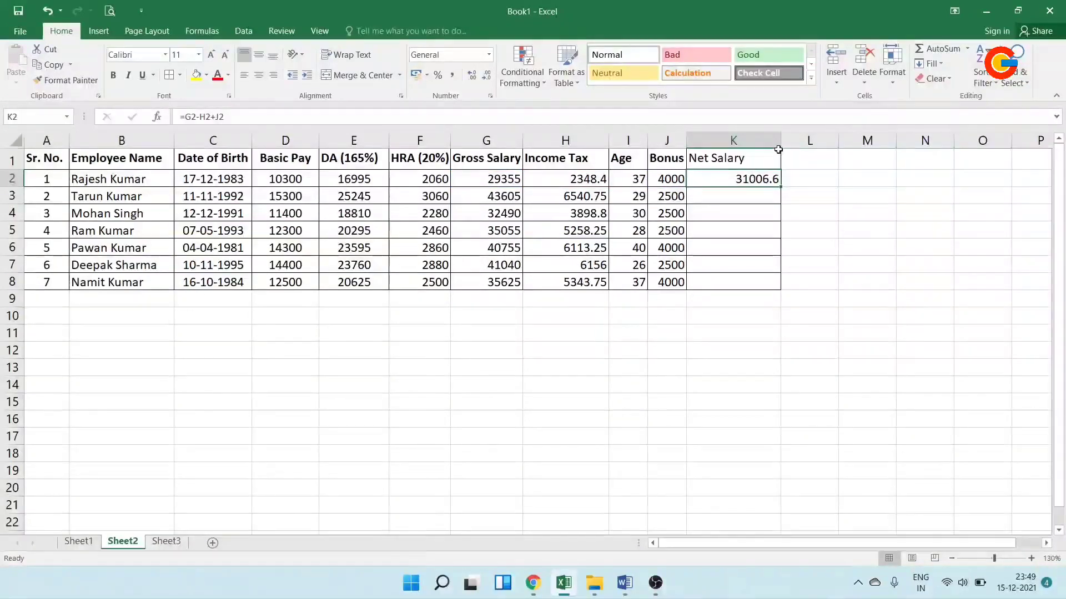
- Narrow column K to fit its contents and make the Net Salary heading in K1 bold
drag(779, 141, 756, 141)
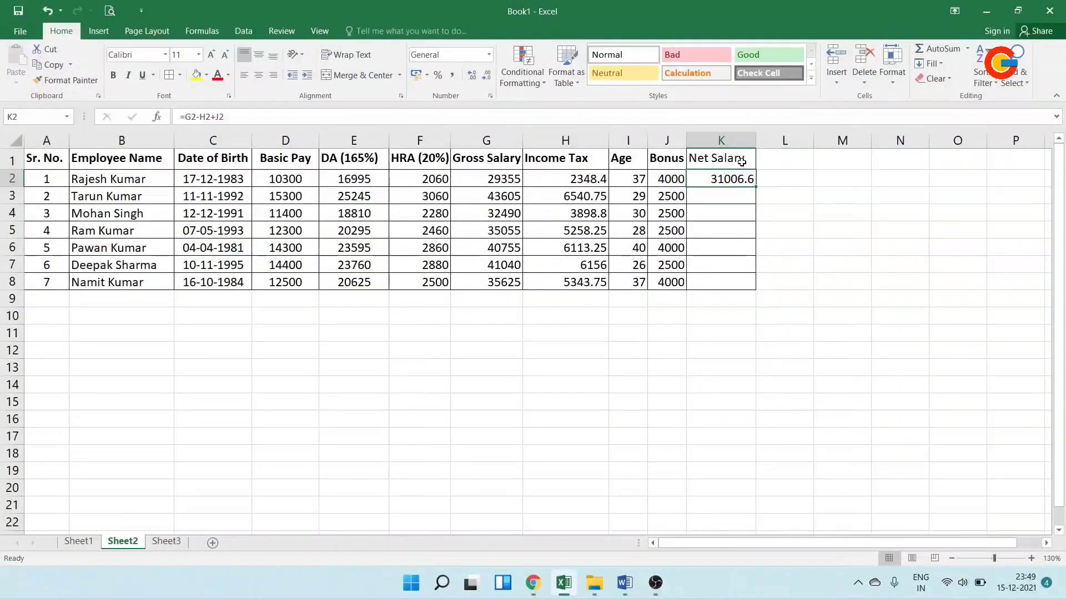
click(742, 158)
click(114, 75)
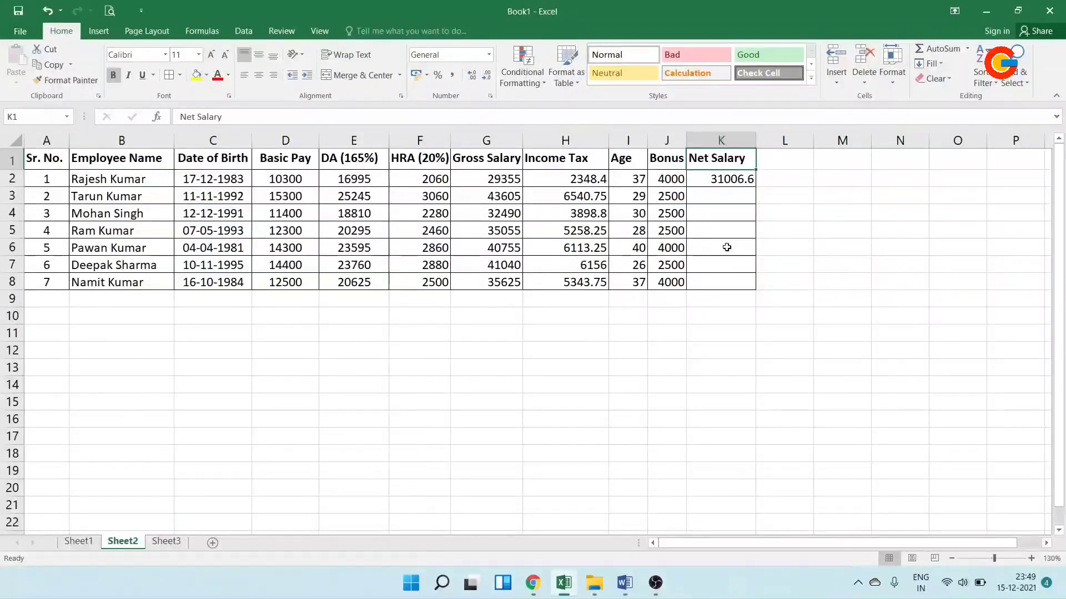
- Copy the net salary formula from K2 down to K8 for the remaining employees
click(749, 182)
drag(756, 188, 713, 181)
click(703, 312)
- Move the whole salary table from A1:K8 so that it starts in column D and row 6, as the test requires
click(625, 583)
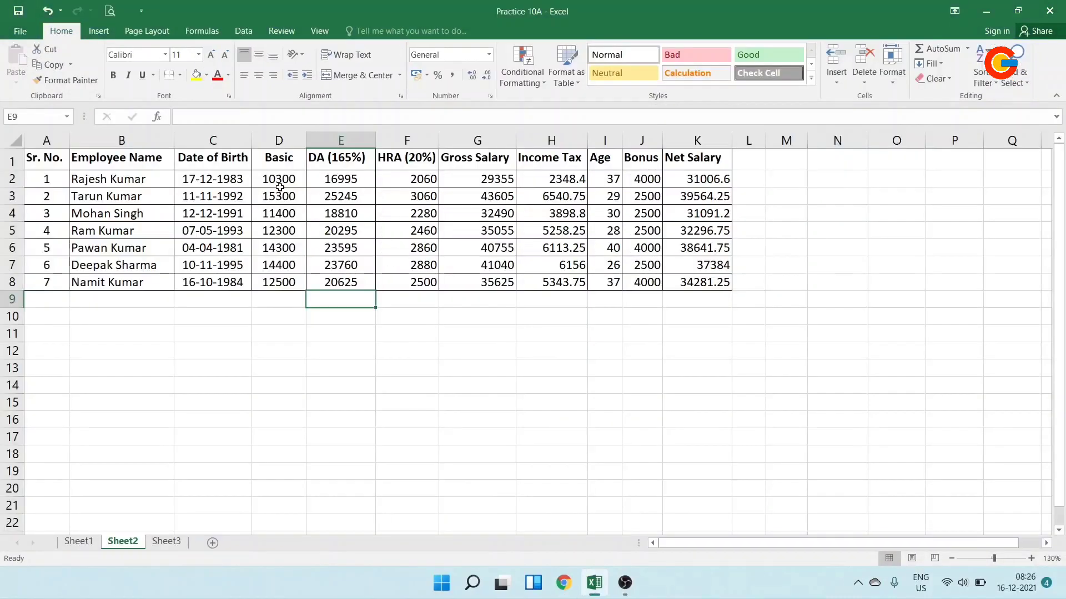
click(290, 137)
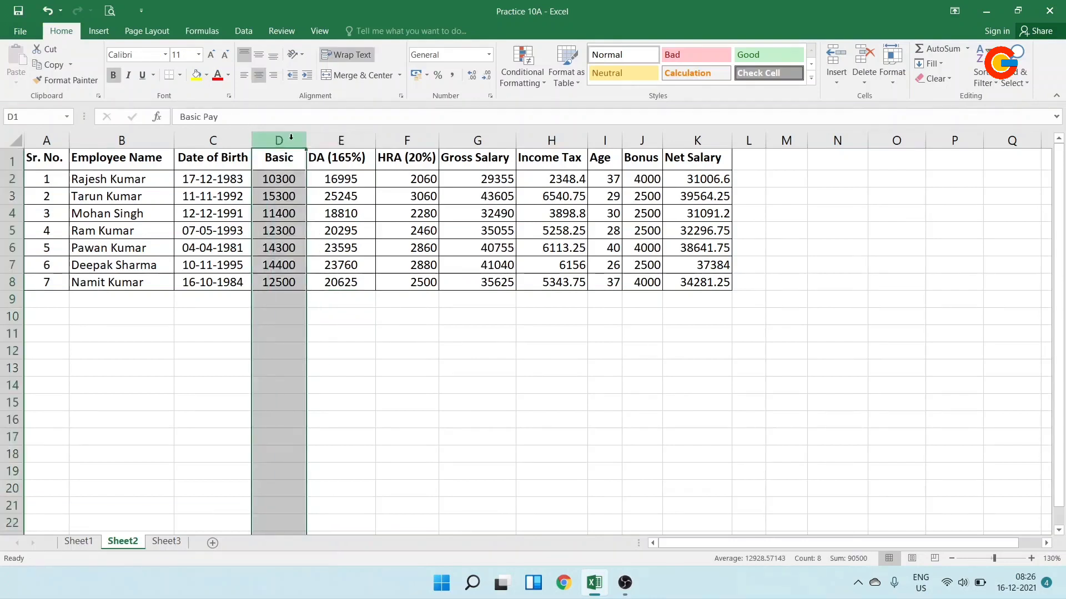
click(8, 249)
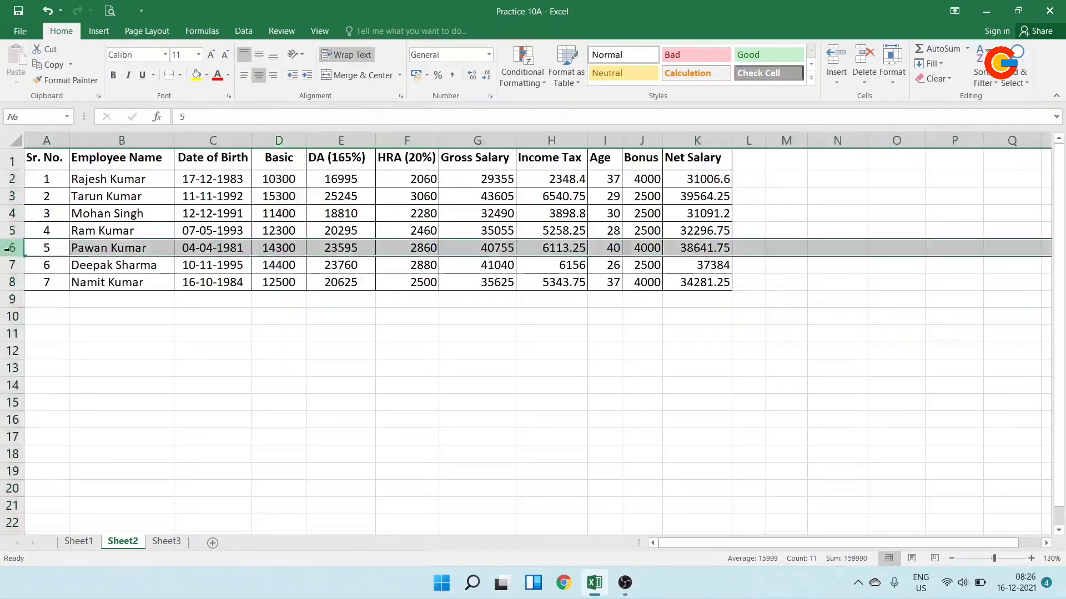
click(287, 251)
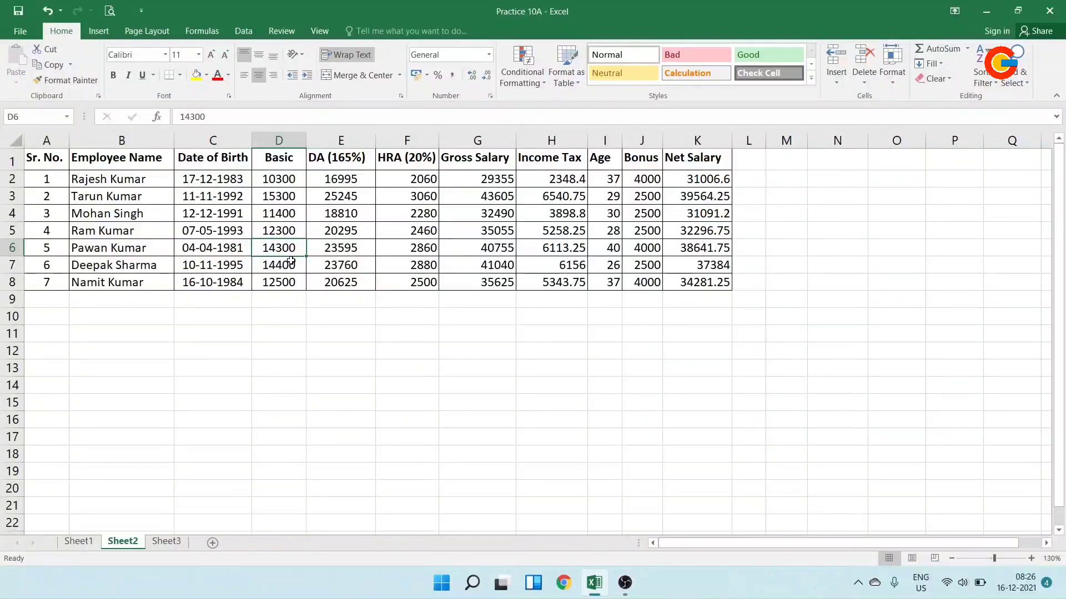
drag(50, 162, 702, 281)
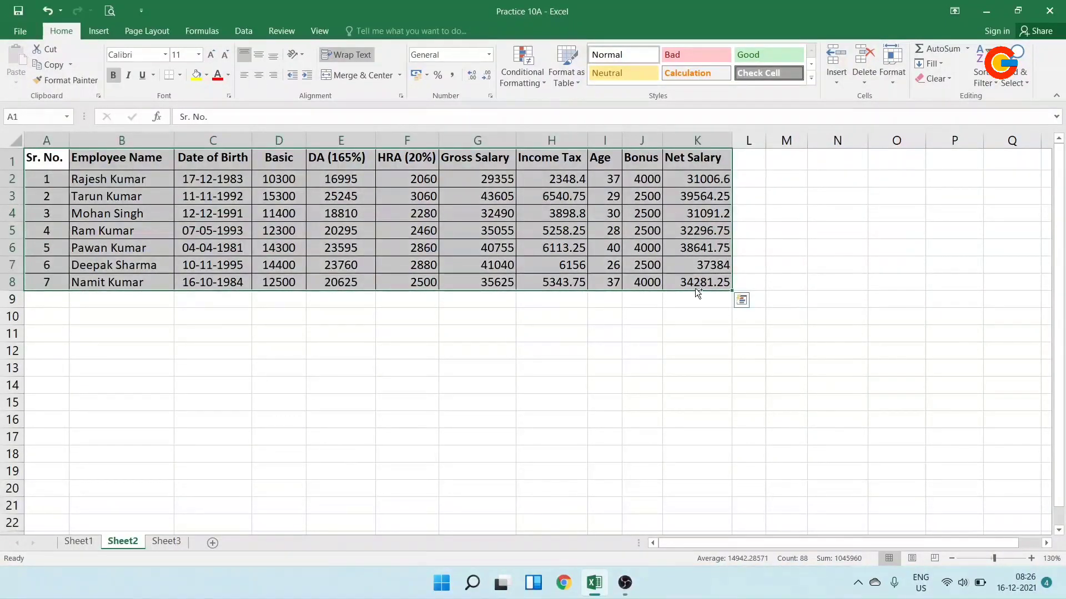
key(ctrl+c)
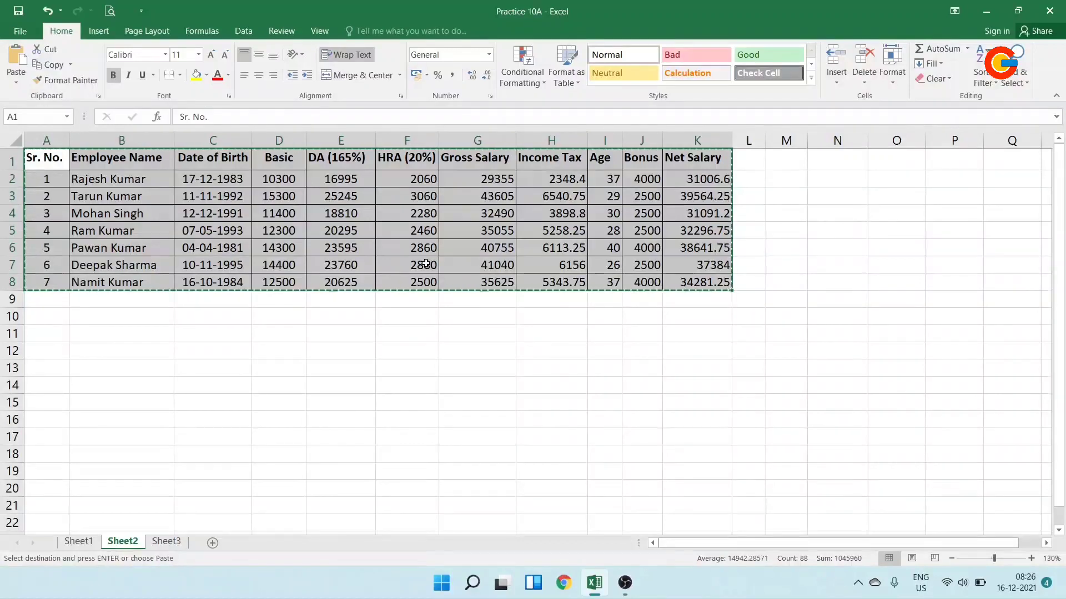
click(288, 241)
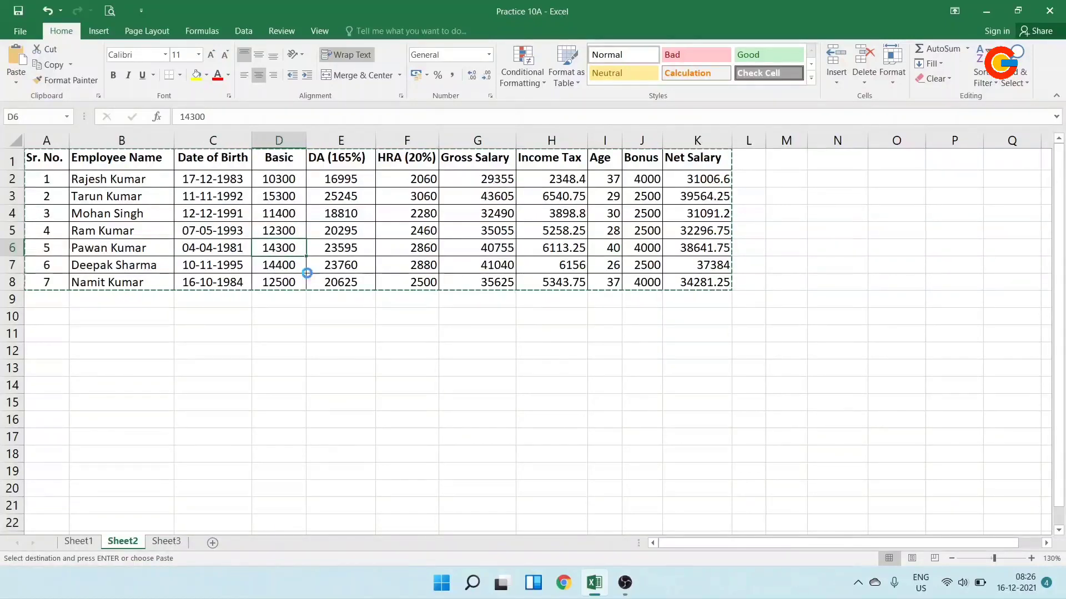
key(Return)
scroll(355, 271, down, 1)
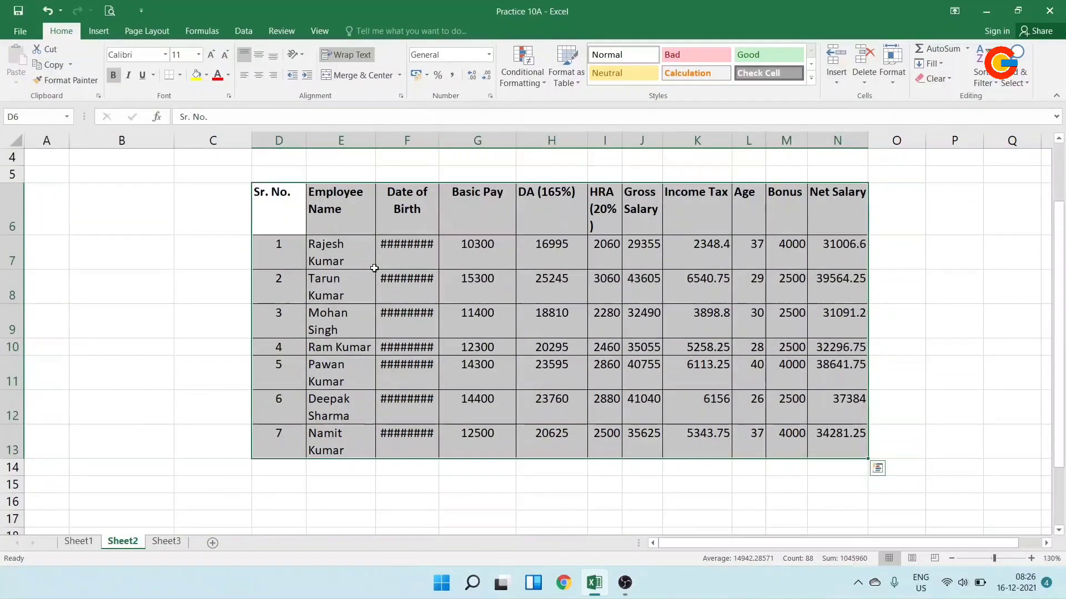
scroll(301, 223, up, 1)
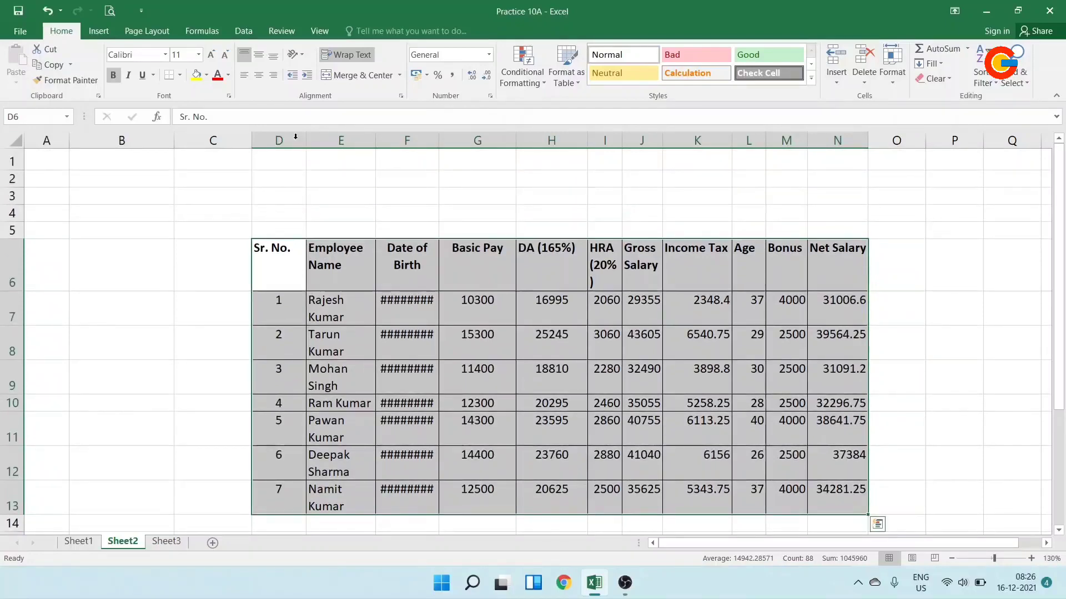
click(279, 141)
click(13, 258)
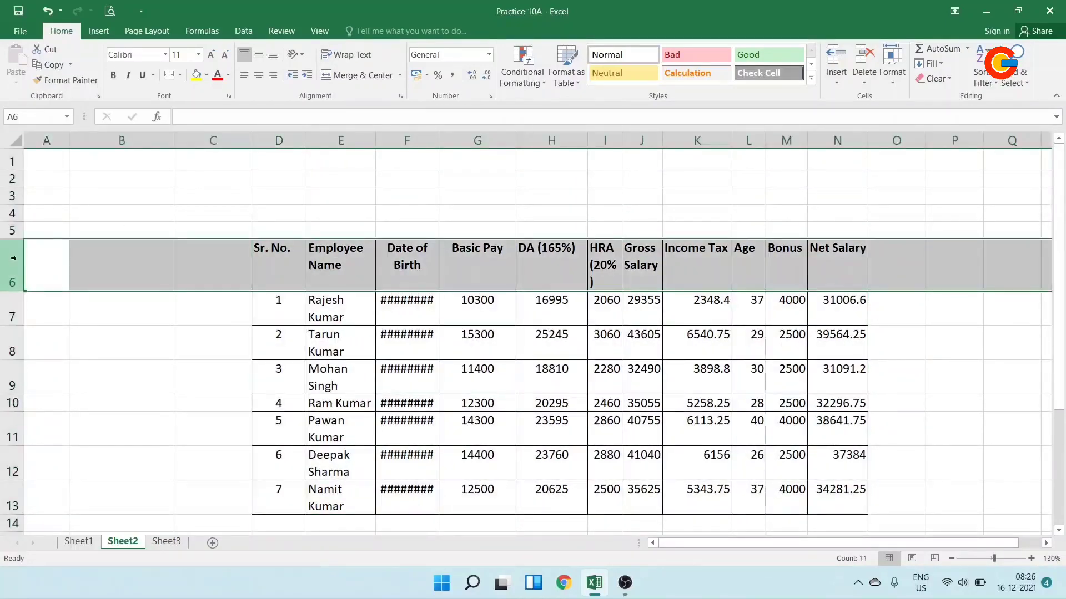
click(286, 261)
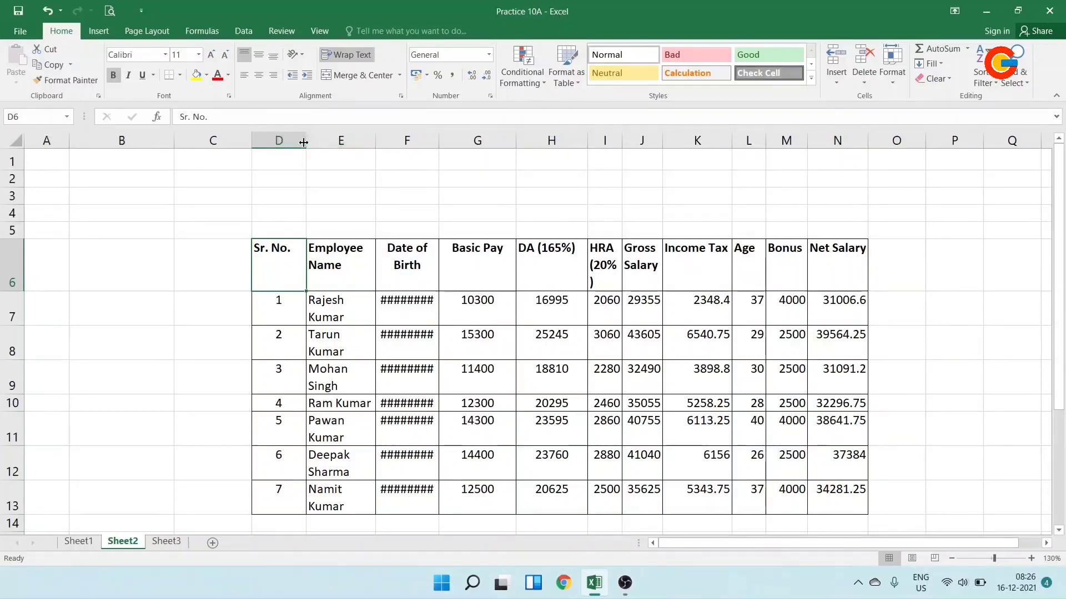
- Adjust the widths of columns D to N so the moved table's headings, names and dates fit on one line
mouse_move(306, 142)
mouse_down()
mouse_move(281, 159)
mouse_move(276, 139)
mouse_move(292, 138)
mouse_up()
drag(363, 140, 375, 148)
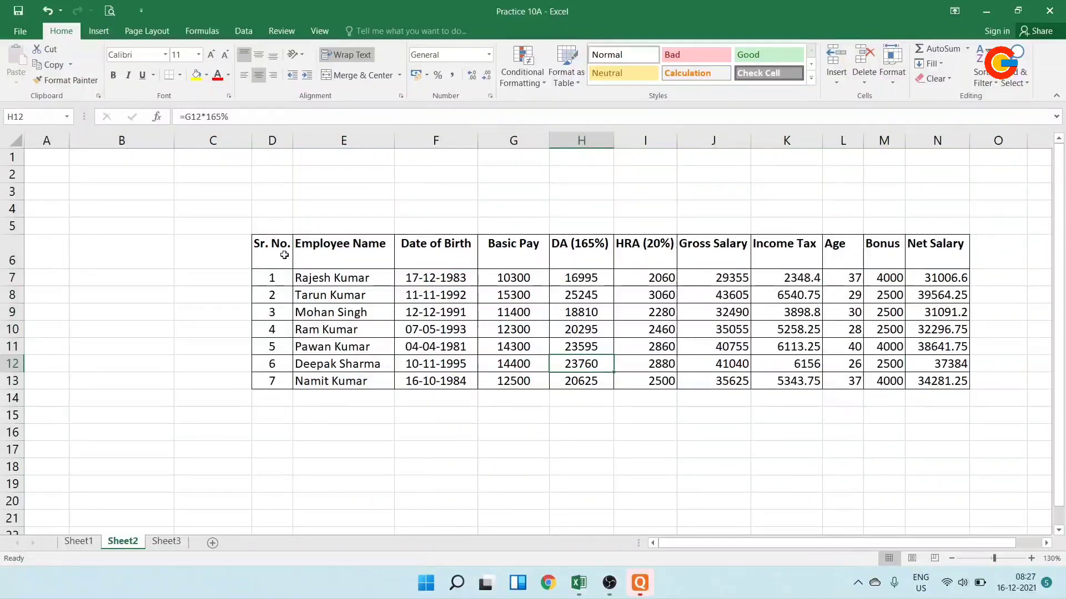
drag(284, 254, 965, 386)
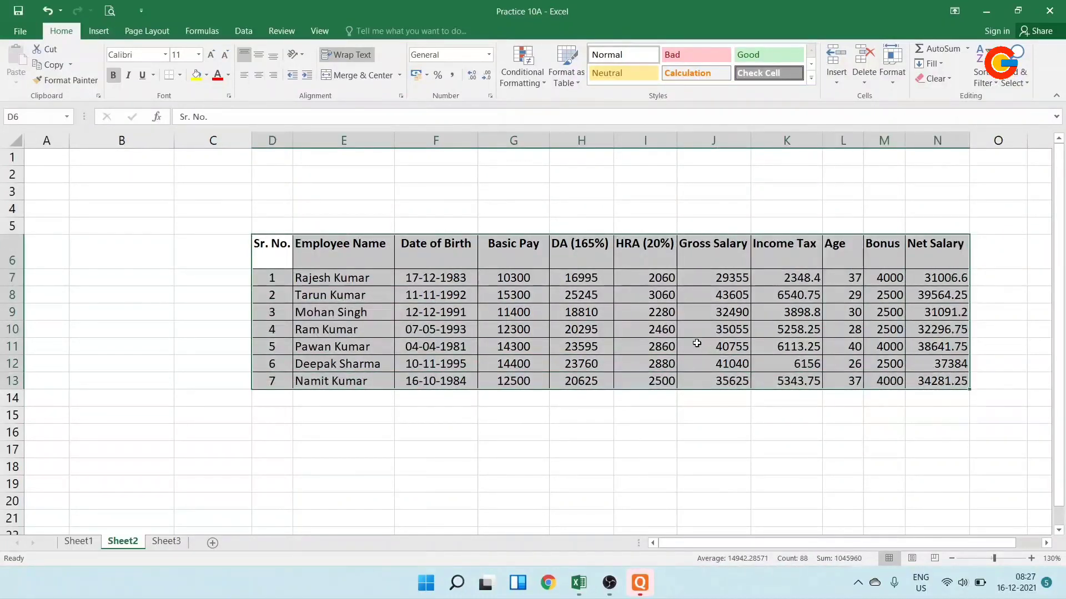
click(404, 277)
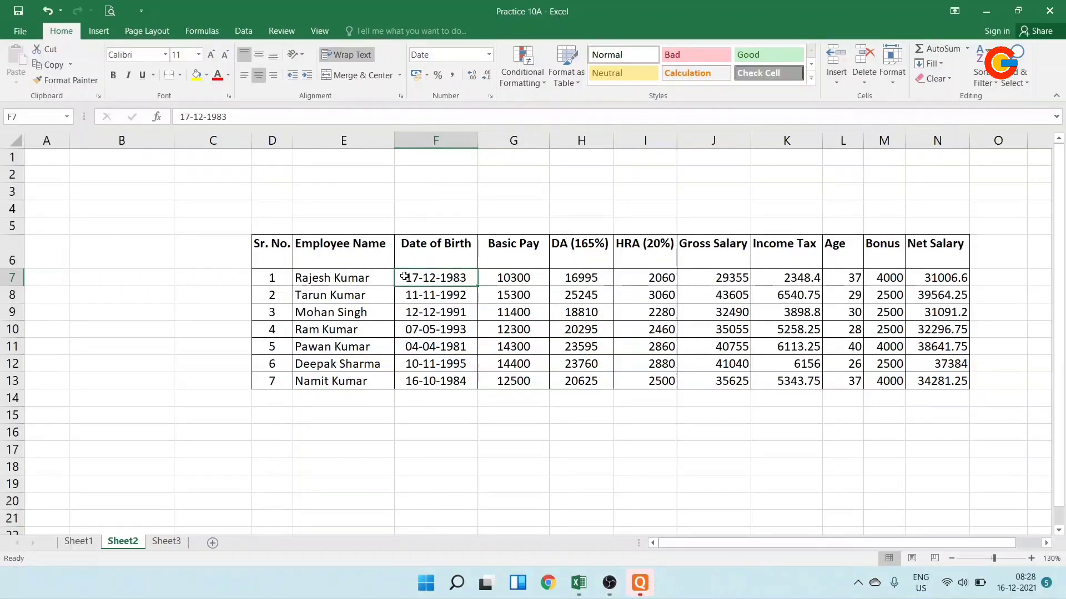